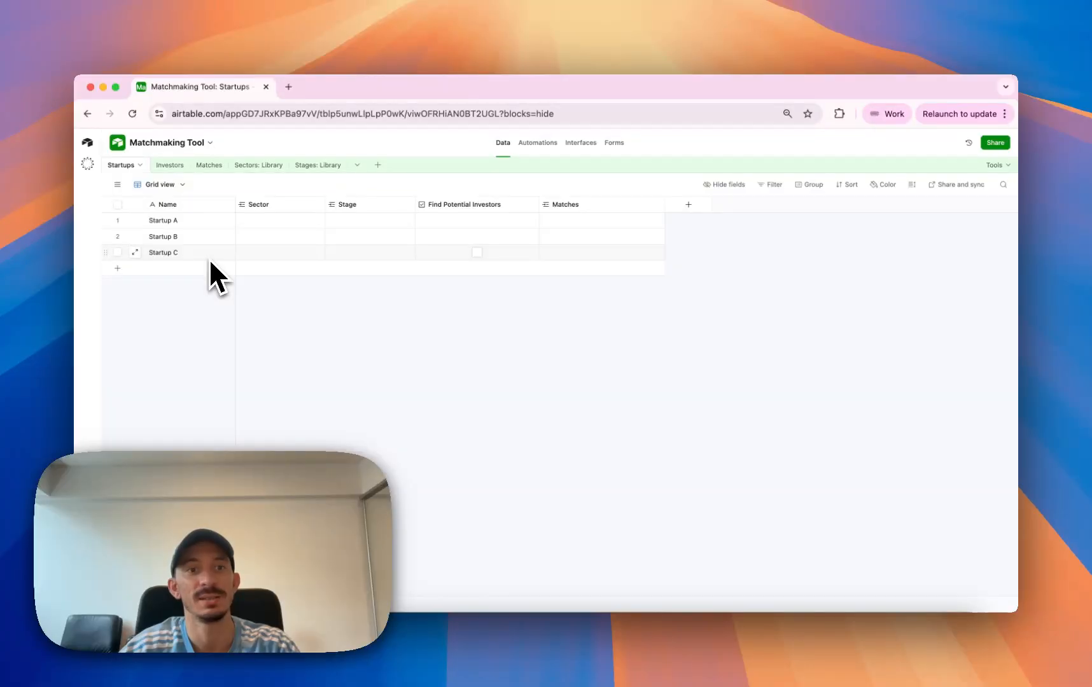
Review the records and fields in the Investors, Startups, Sectors: Library and Stages: Library tables.
left_click(169, 166)
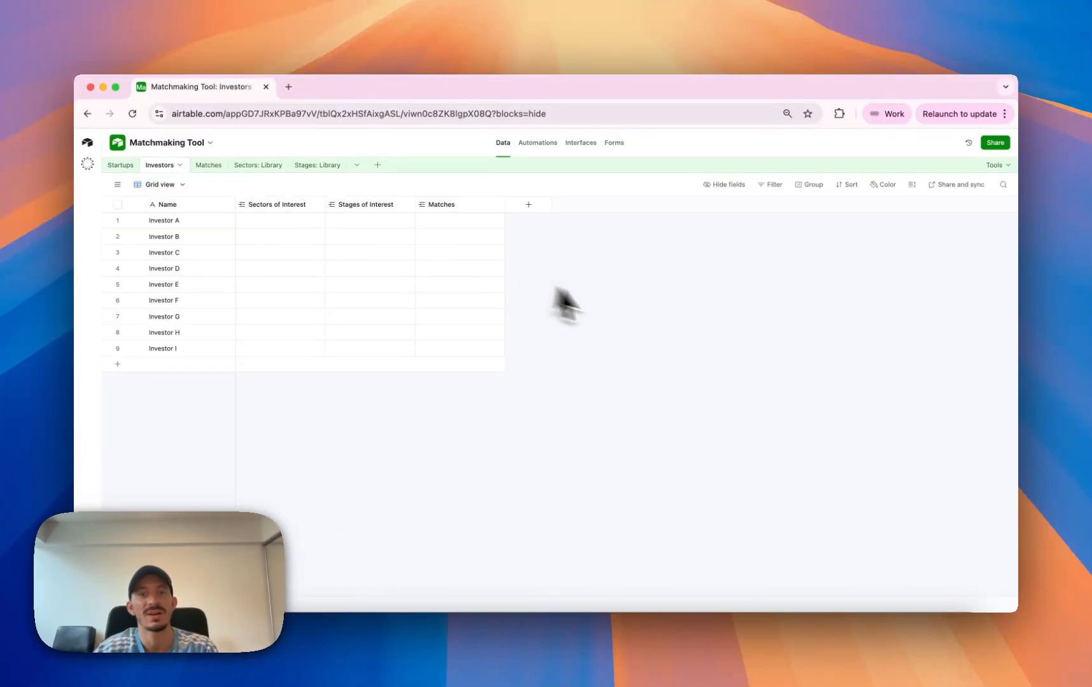
left_click(201, 223)
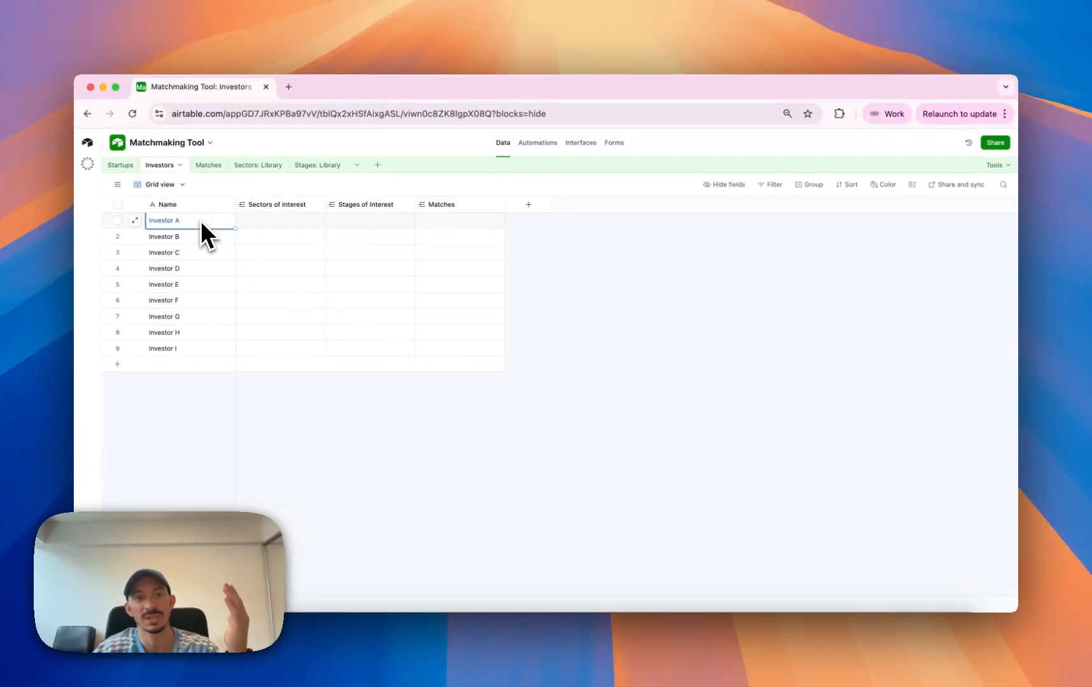
left_click(217, 349)
left_click(617, 335)
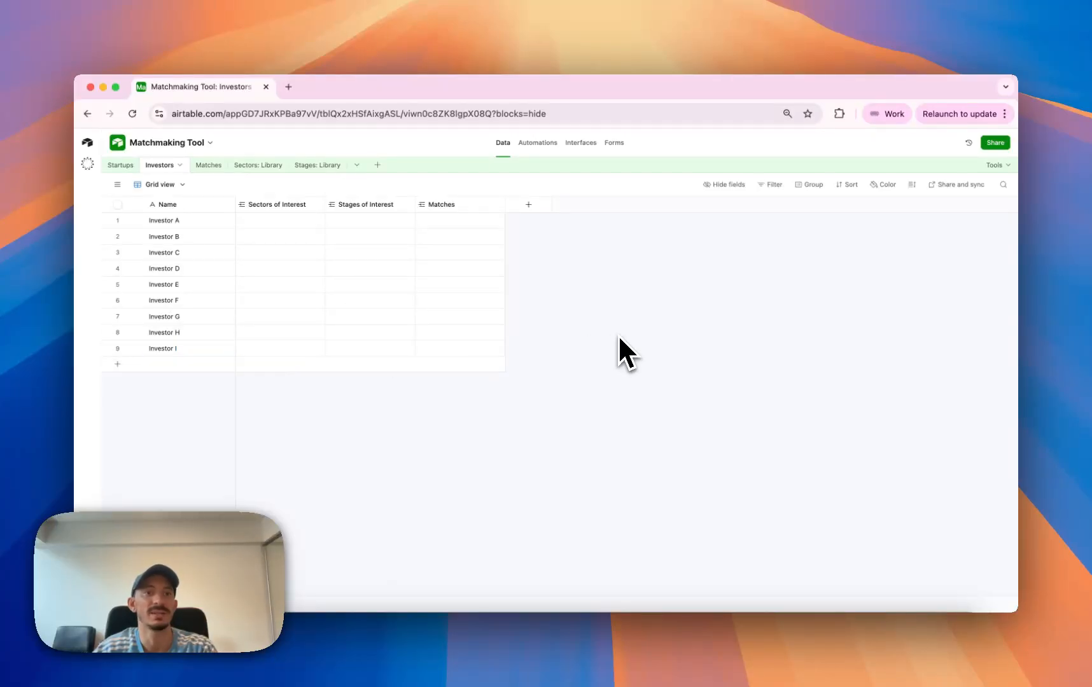
left_click(120, 167)
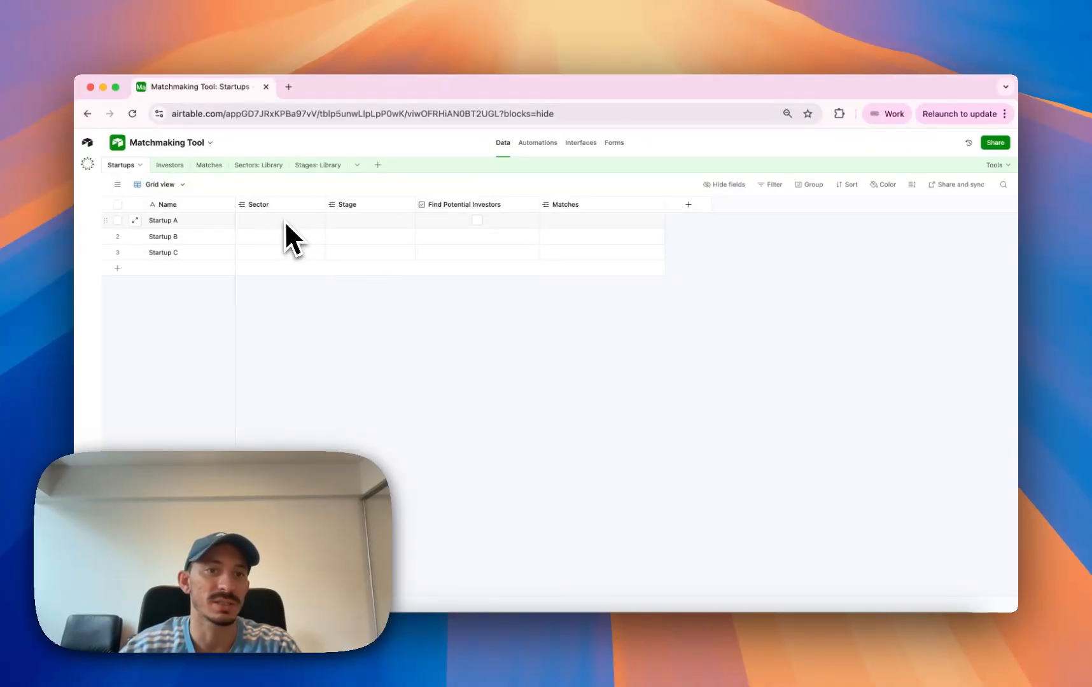
left_click(262, 166)
left_click(303, 168)
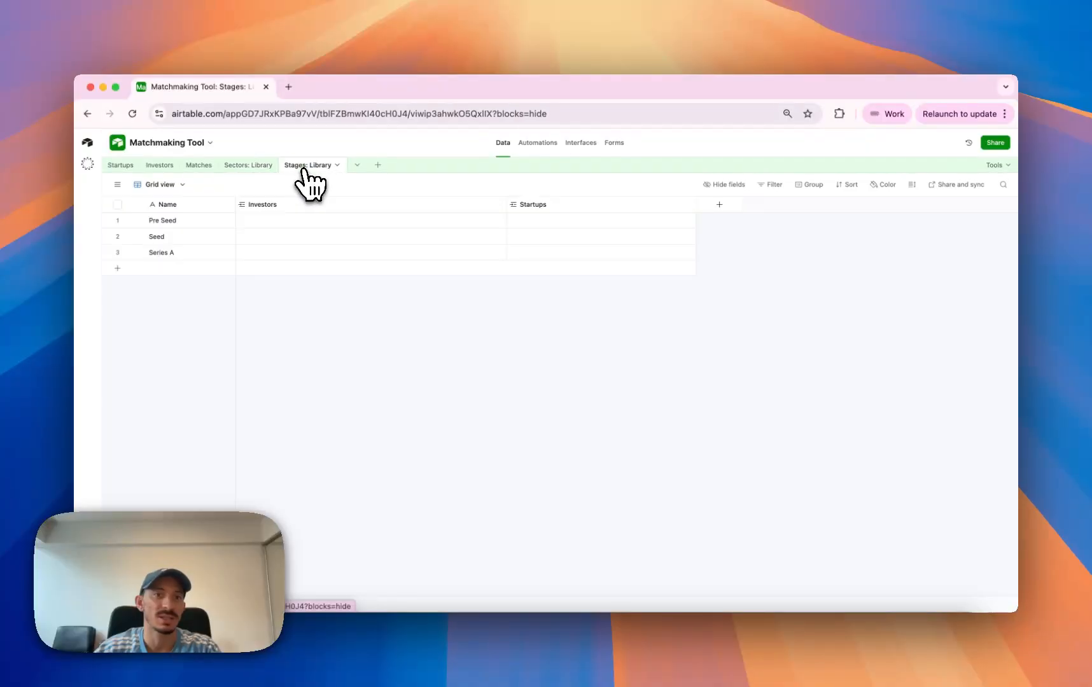
left_click(124, 165)
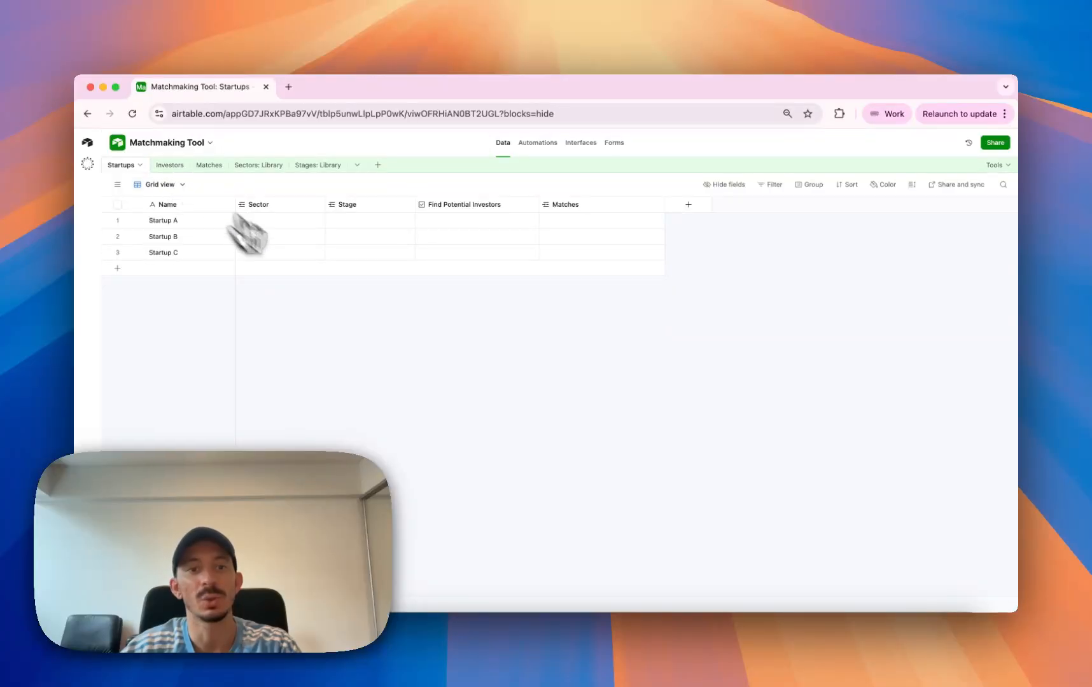
left_click(688, 205)
type("sing")
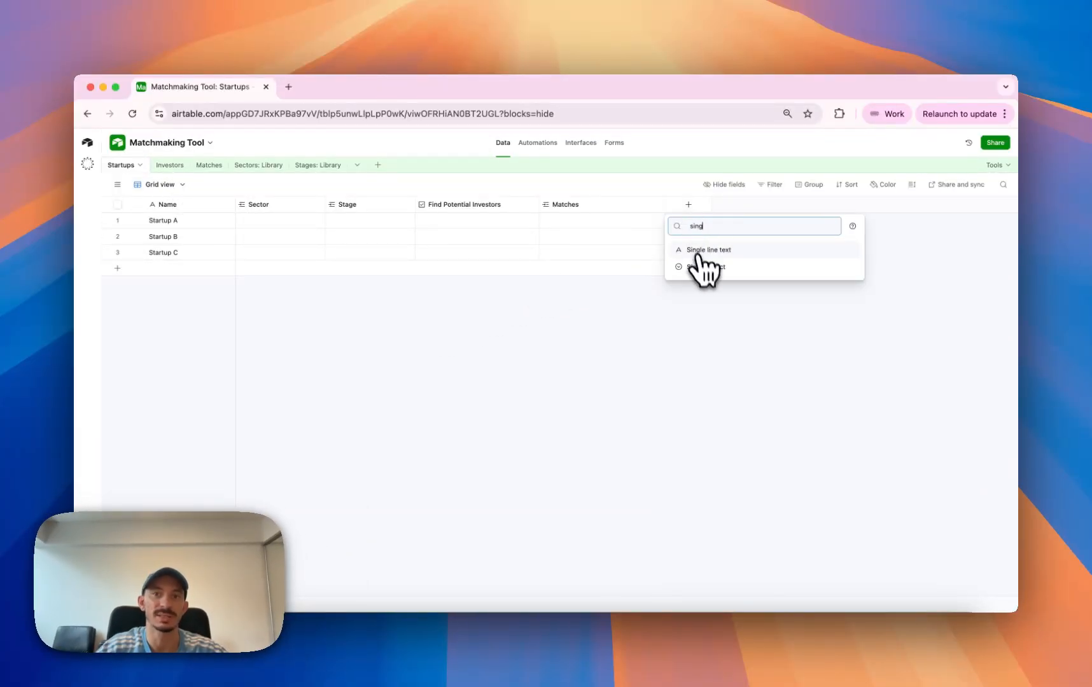
left_click(701, 267)
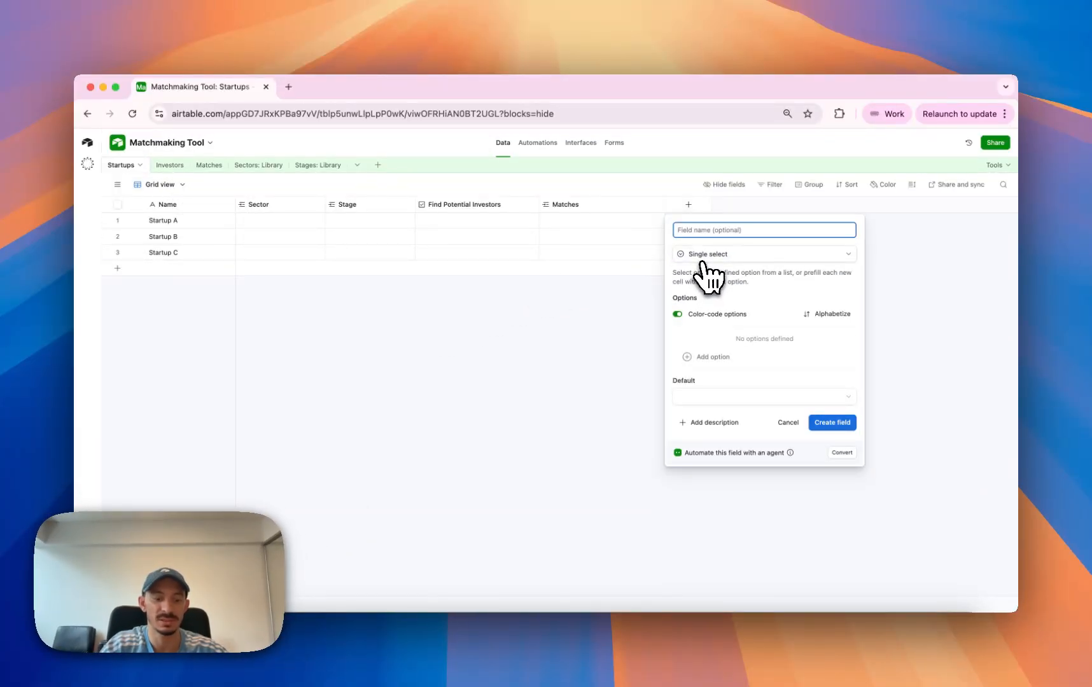
type("Sector")
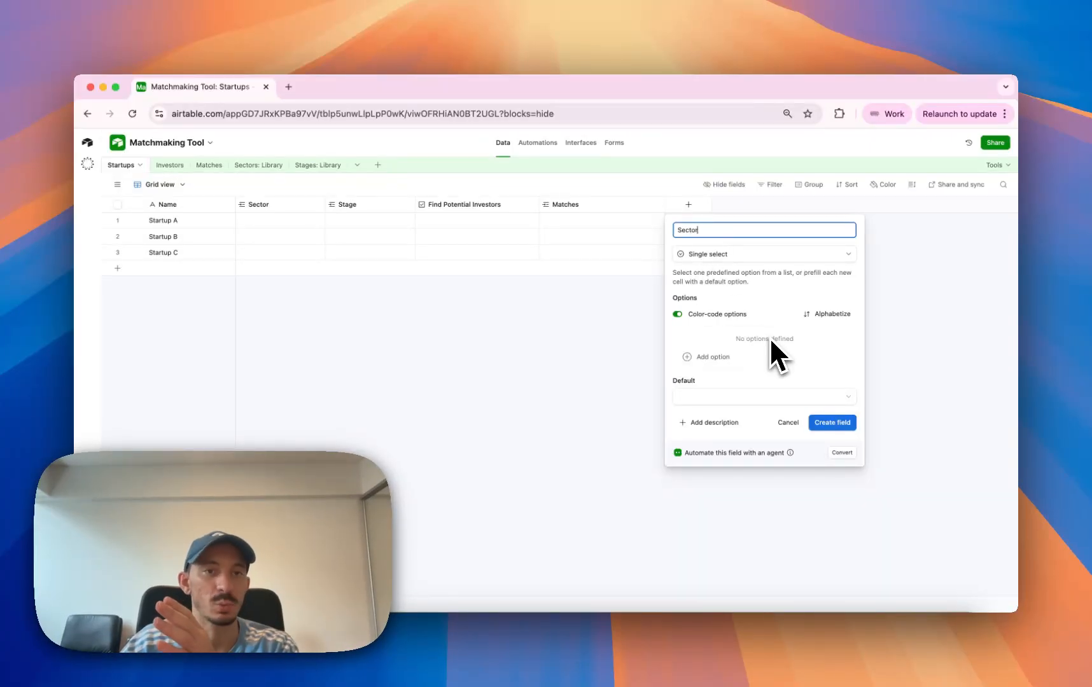
left_click(784, 420)
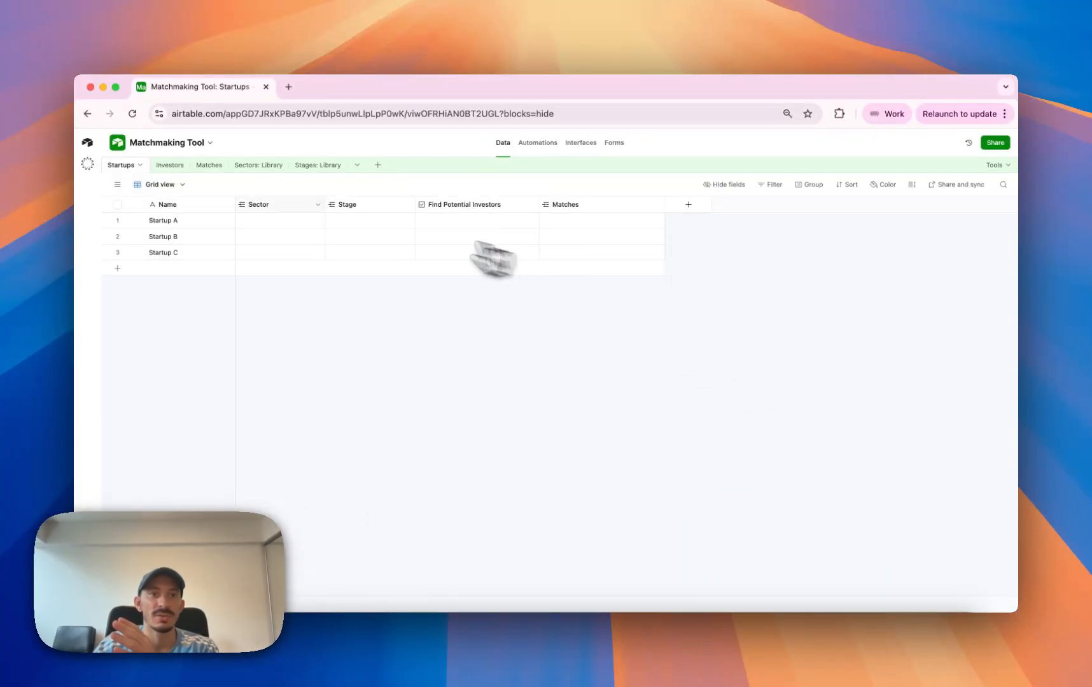
Examine the sector entries in the Sectors: Library table and the sector and stage fields of the Startups and Investors tables.
left_click(250, 170)
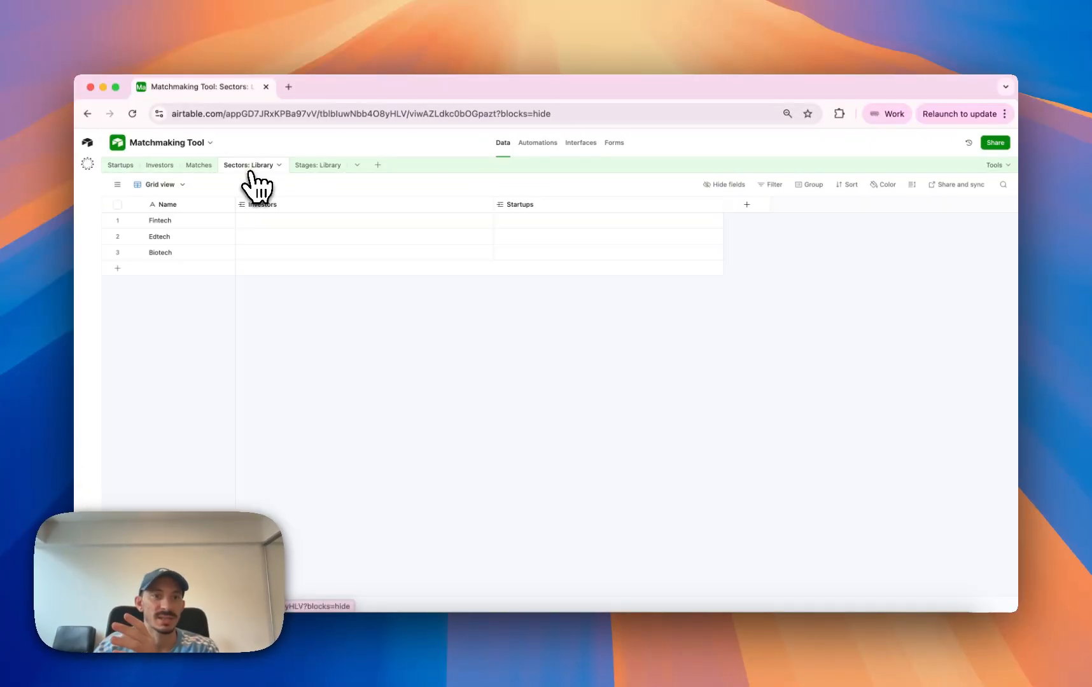
left_click(211, 220)
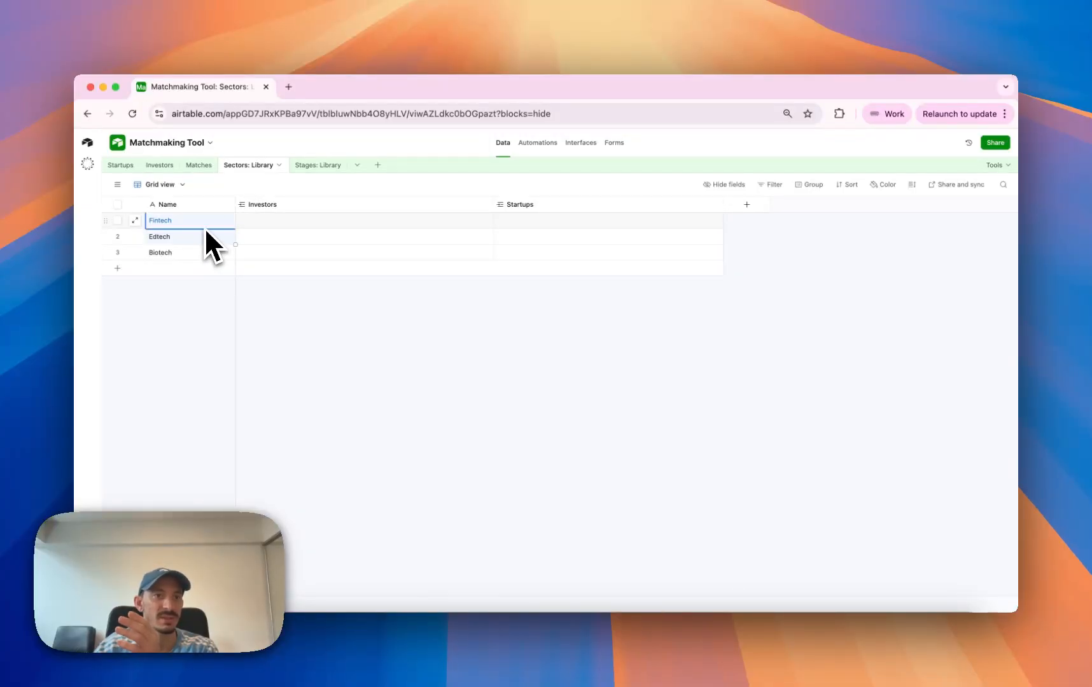
left_click_drag(203, 227, 206, 241)
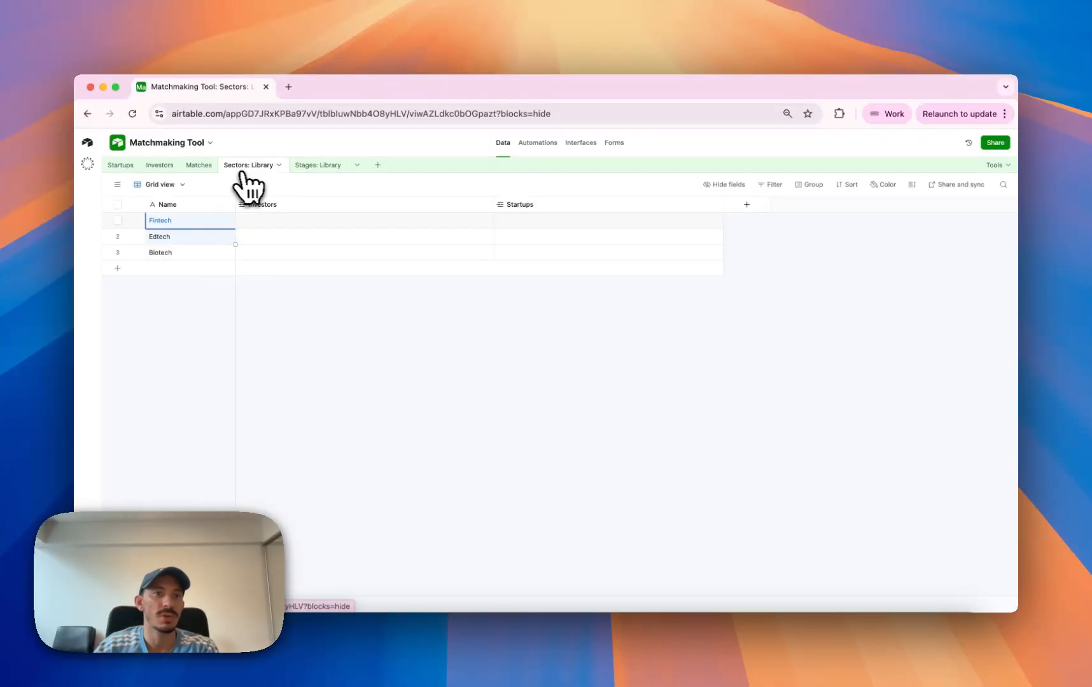
left_click(112, 167)
left_click(169, 167)
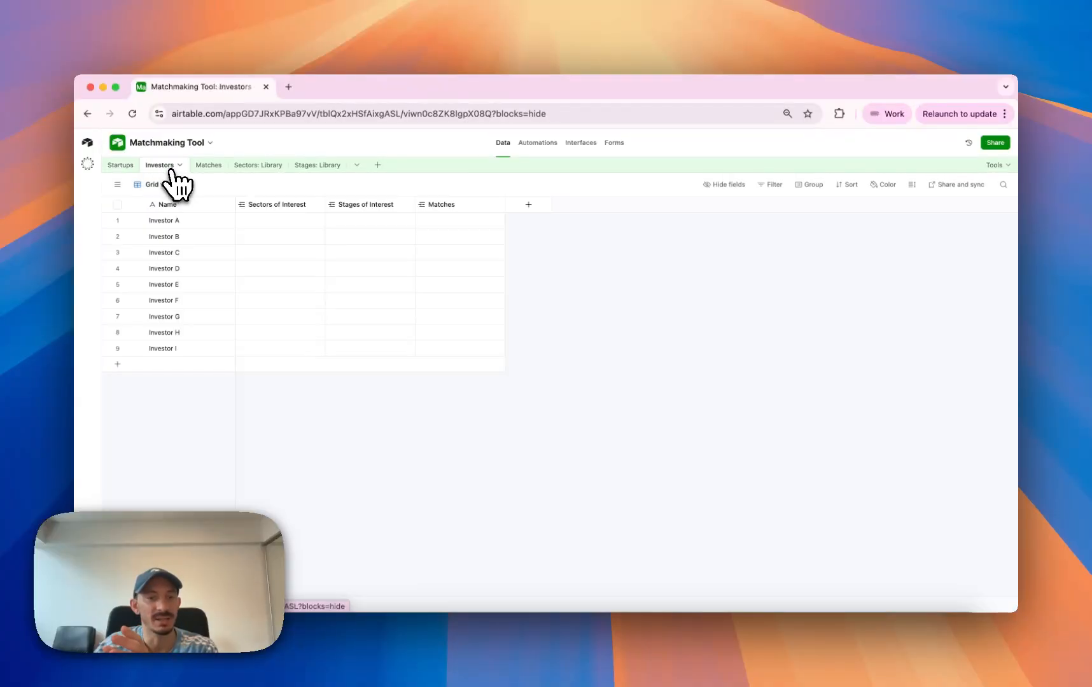
left_click(130, 166)
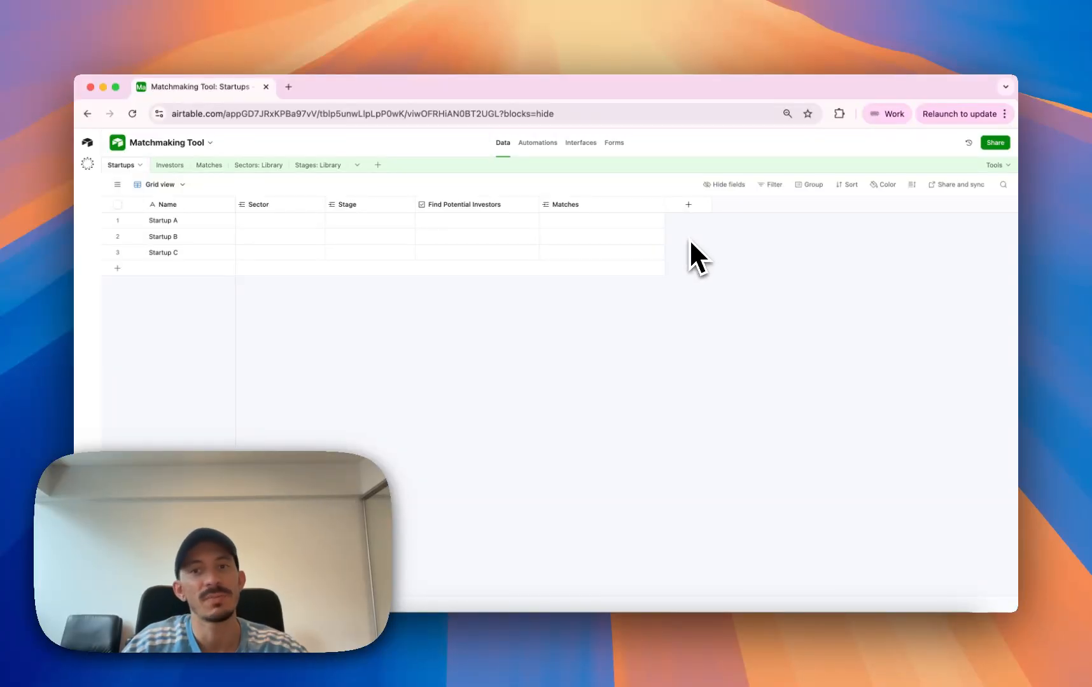
left_click(258, 167)
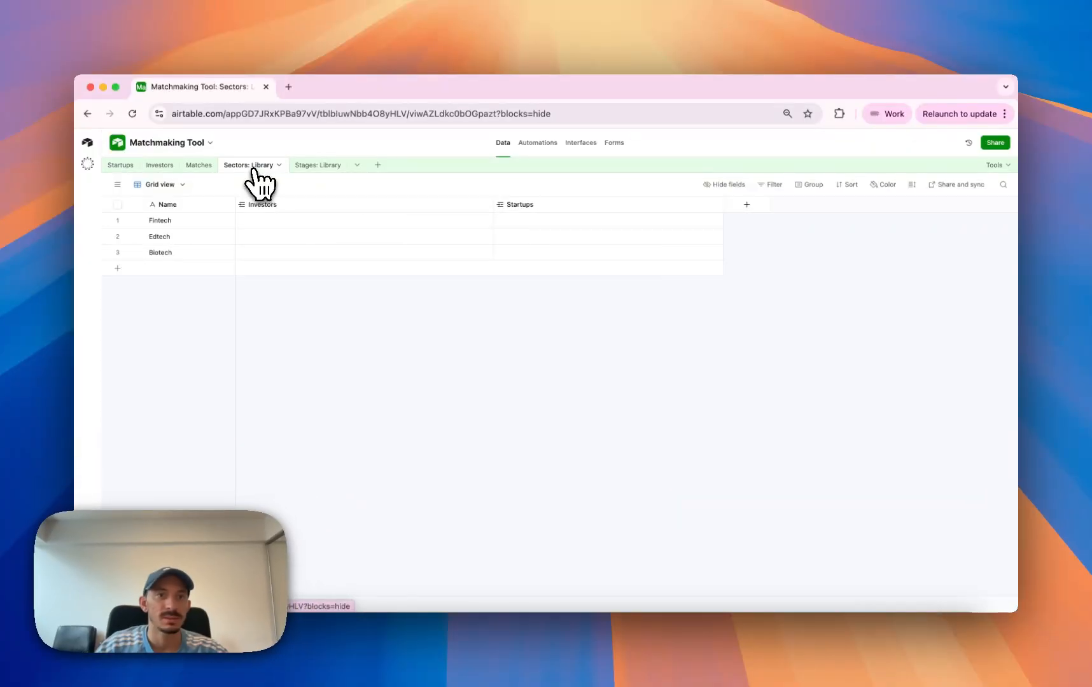
left_click(123, 169)
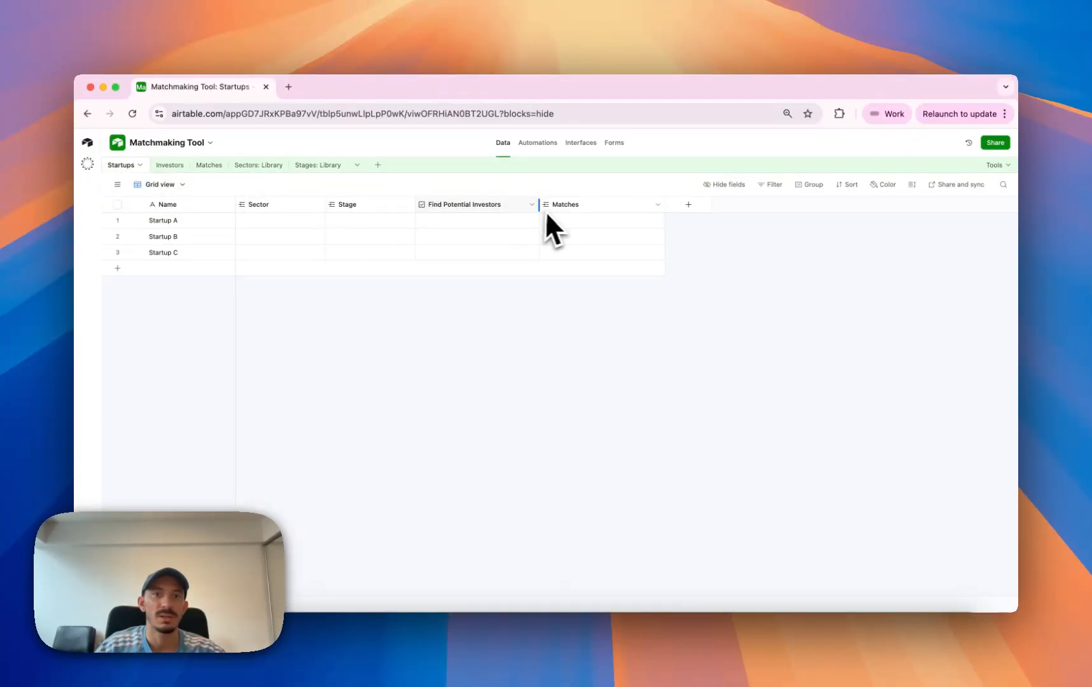
left_click(318, 220)
left_click(358, 222)
left_click(164, 167)
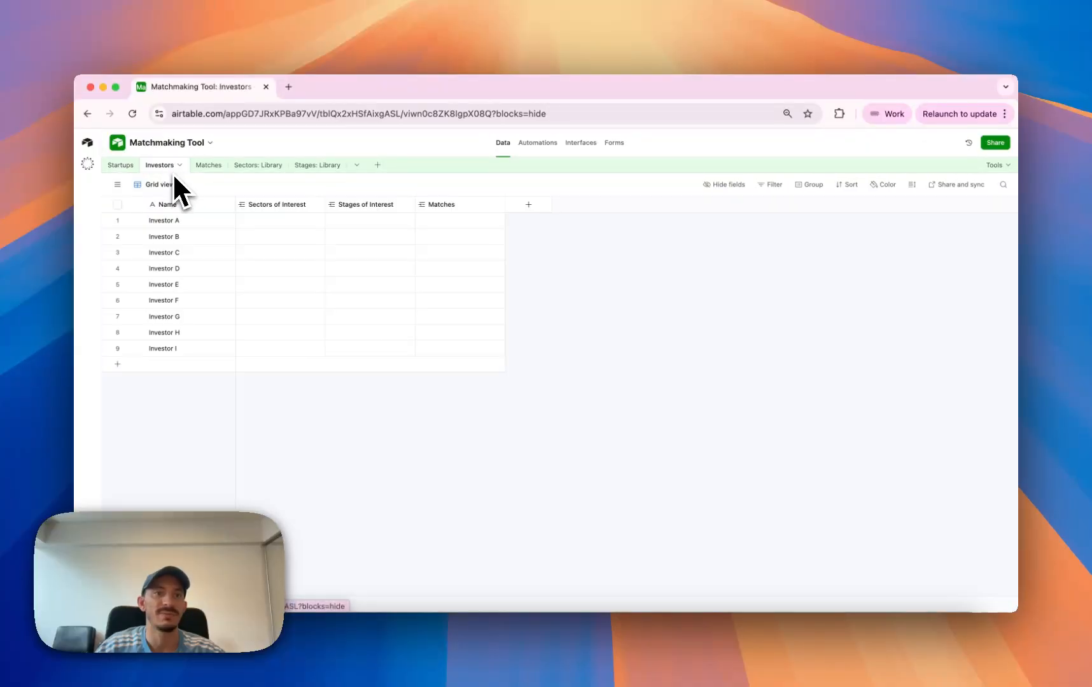
left_click(274, 220)
left_click(374, 220)
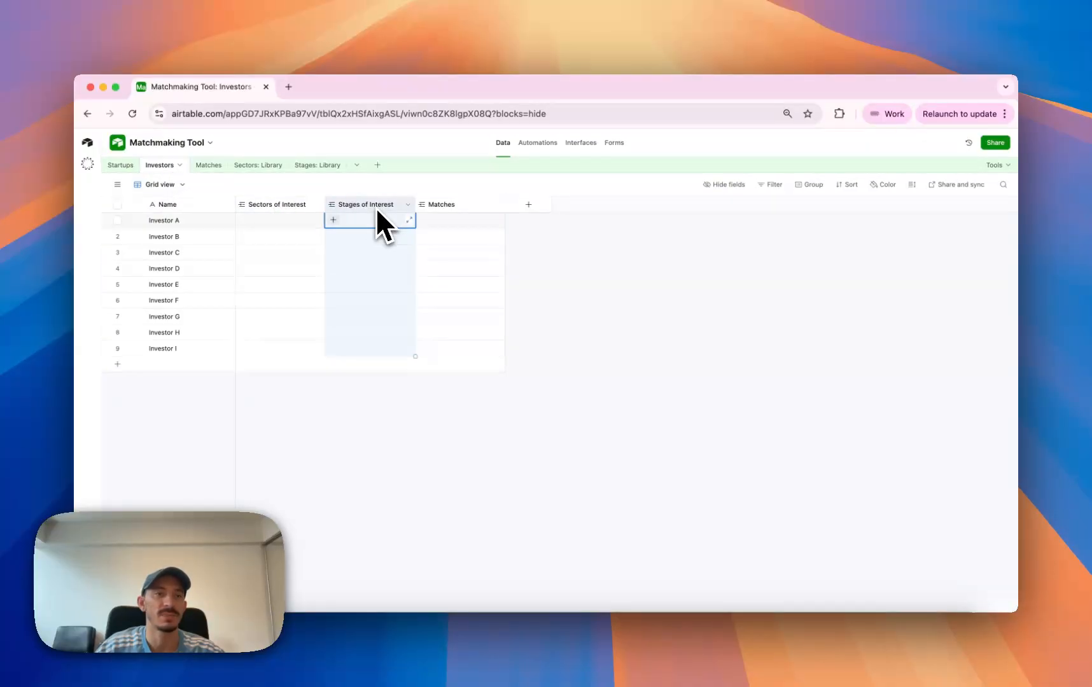
In the Startups table, link Startup A to the Fintech sector and the Pre Seed stage.
left_click(121, 165)
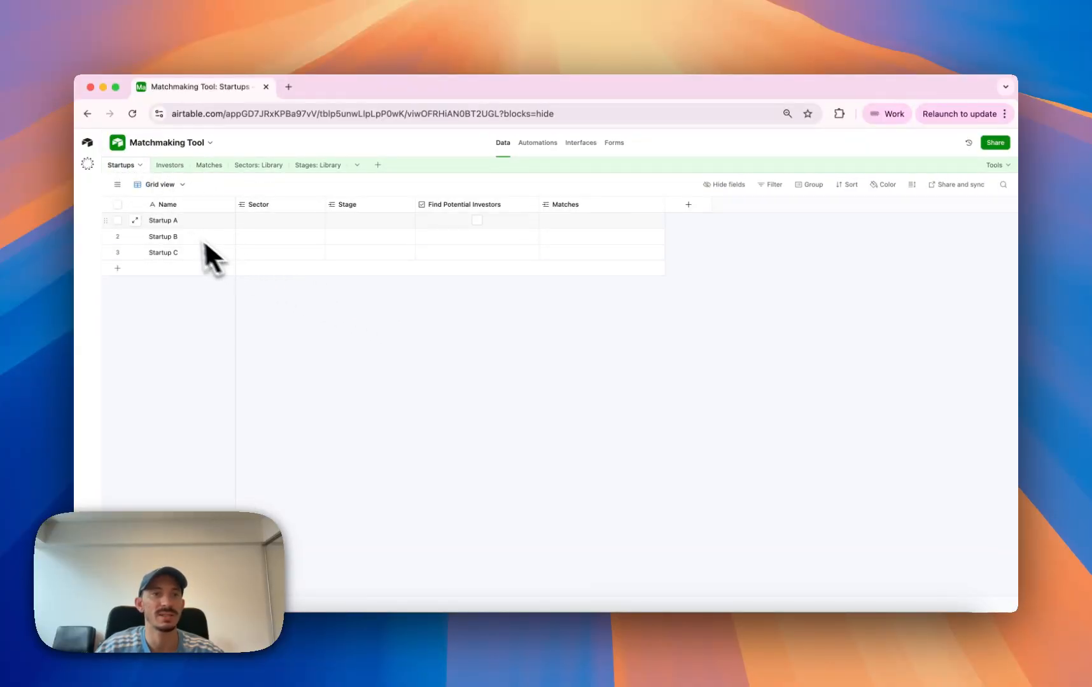
left_click(181, 227)
left_click(260, 223)
left_click(244, 221)
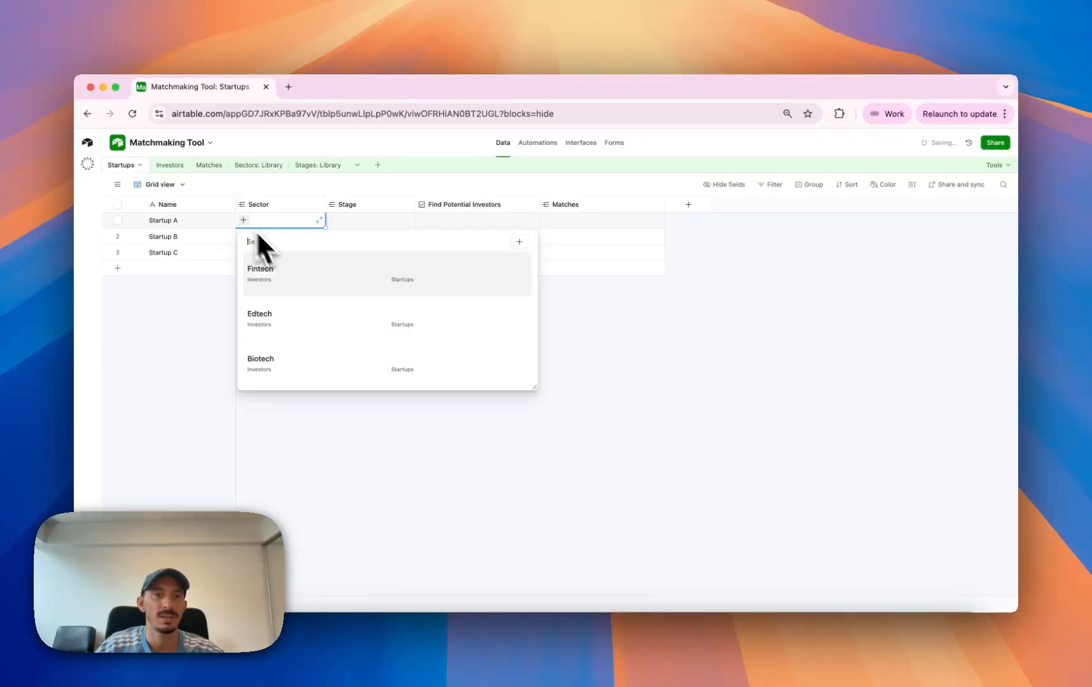
left_click(283, 270)
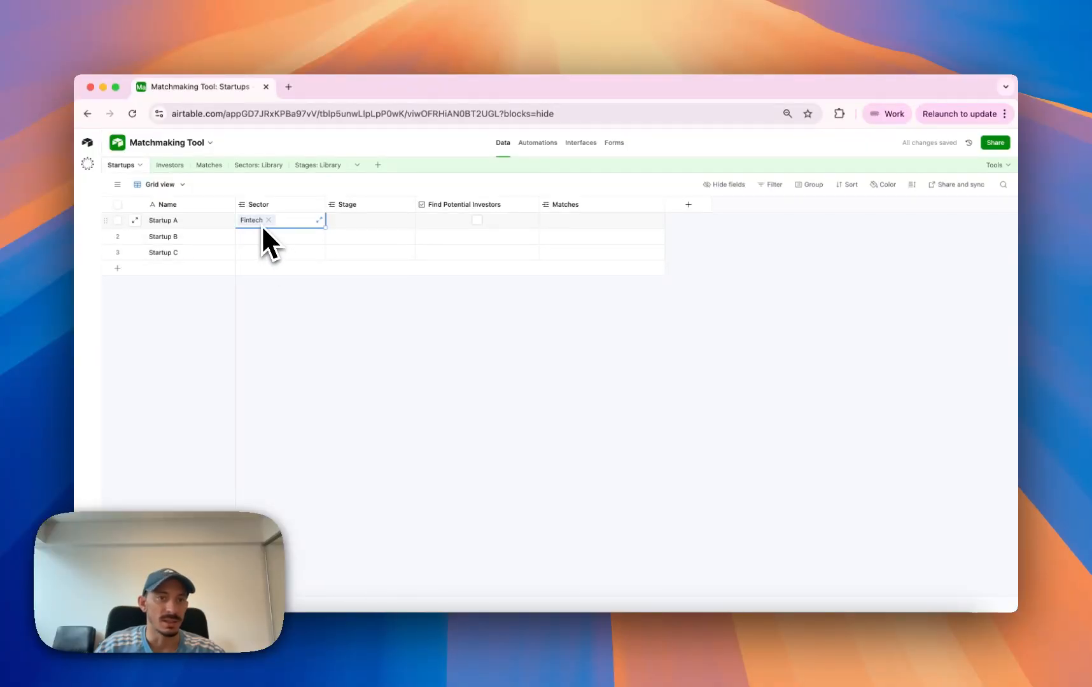
left_click(335, 224)
left_click(333, 220)
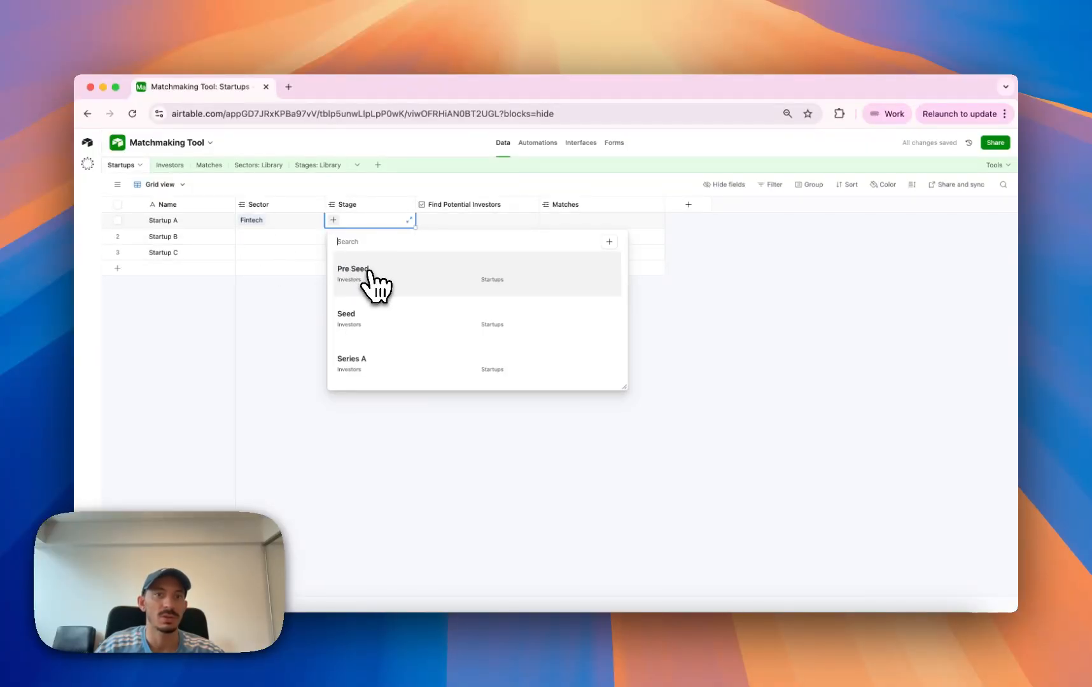
left_click(369, 272)
Link Startup B to the Edtech sector and the Series A stage.
left_click(244, 237)
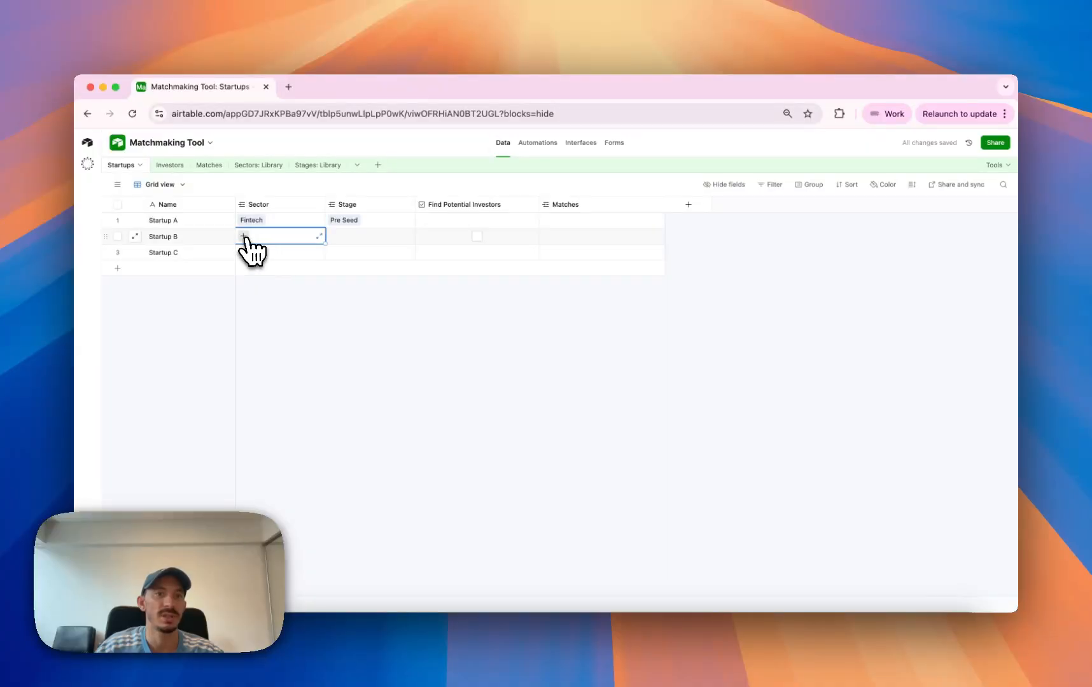
left_click(244, 238)
left_click(310, 331)
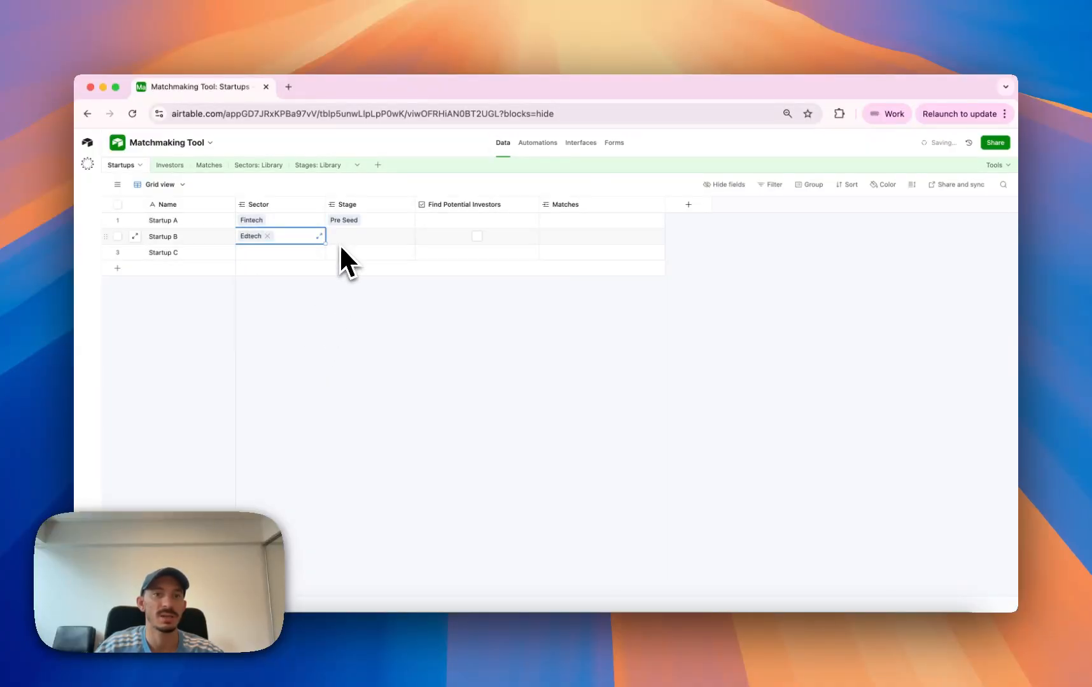
left_click(336, 237)
left_click(378, 376)
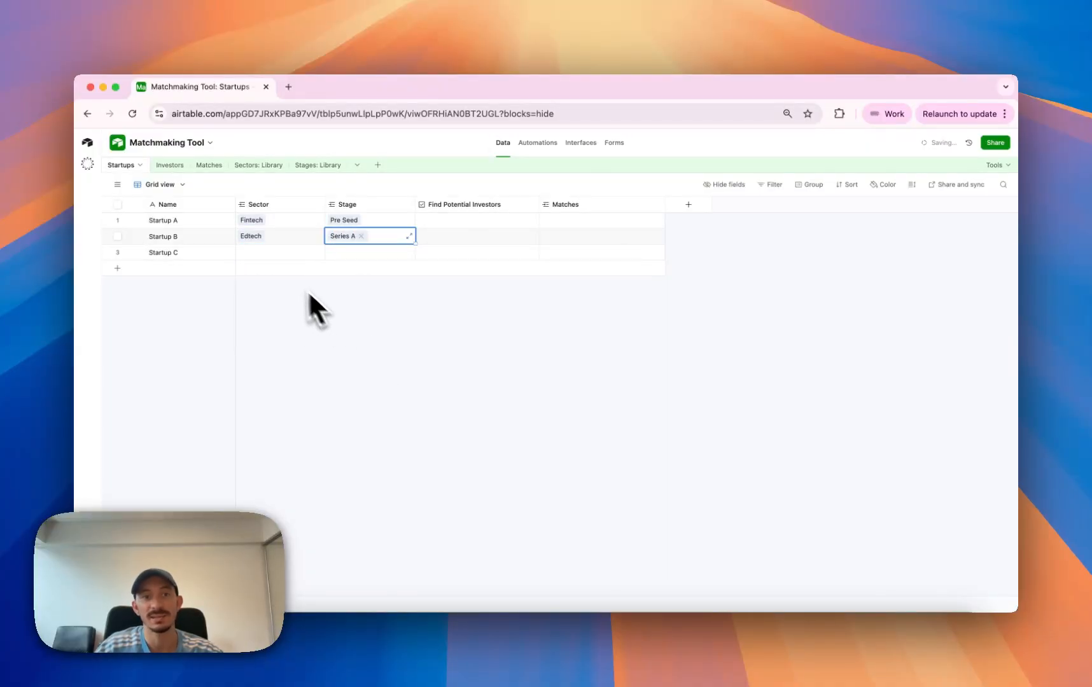
Link Startup C to the Edtech sector and the Seed stage.
left_click(246, 254)
left_click(243, 252)
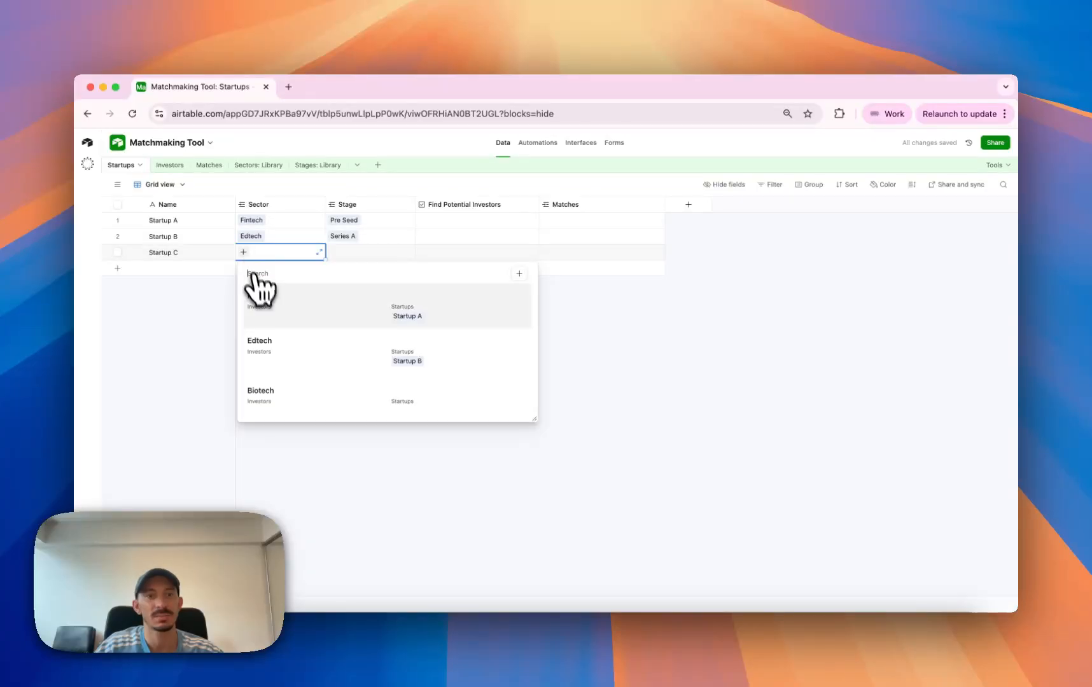
left_click(288, 343)
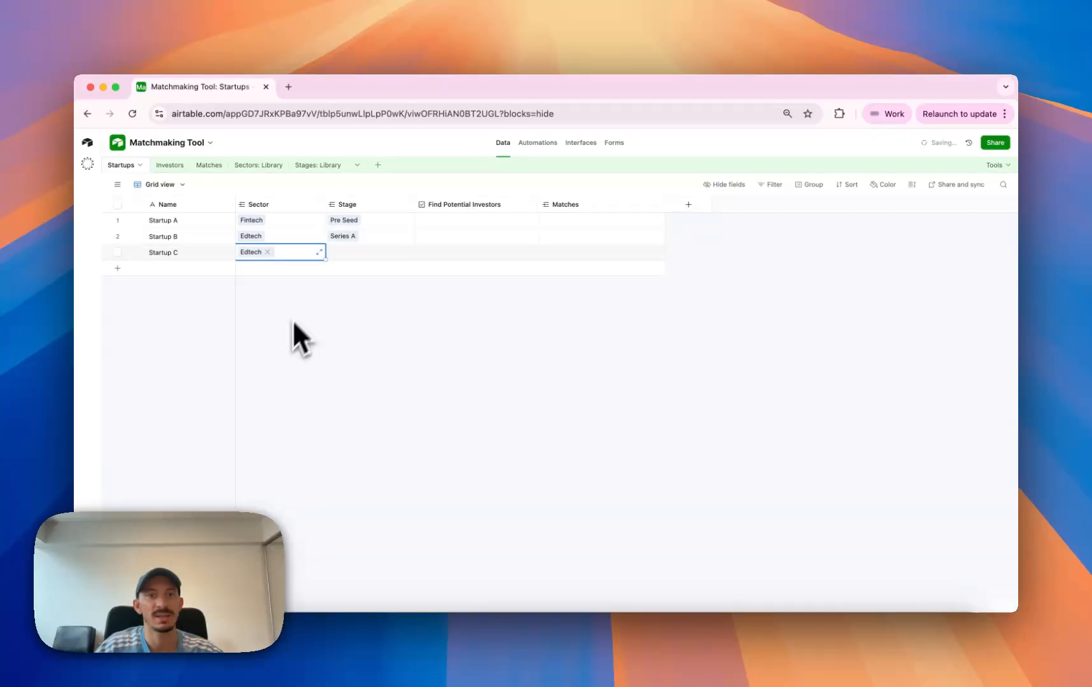
left_click(334, 254)
left_click(335, 254)
left_click(354, 337)
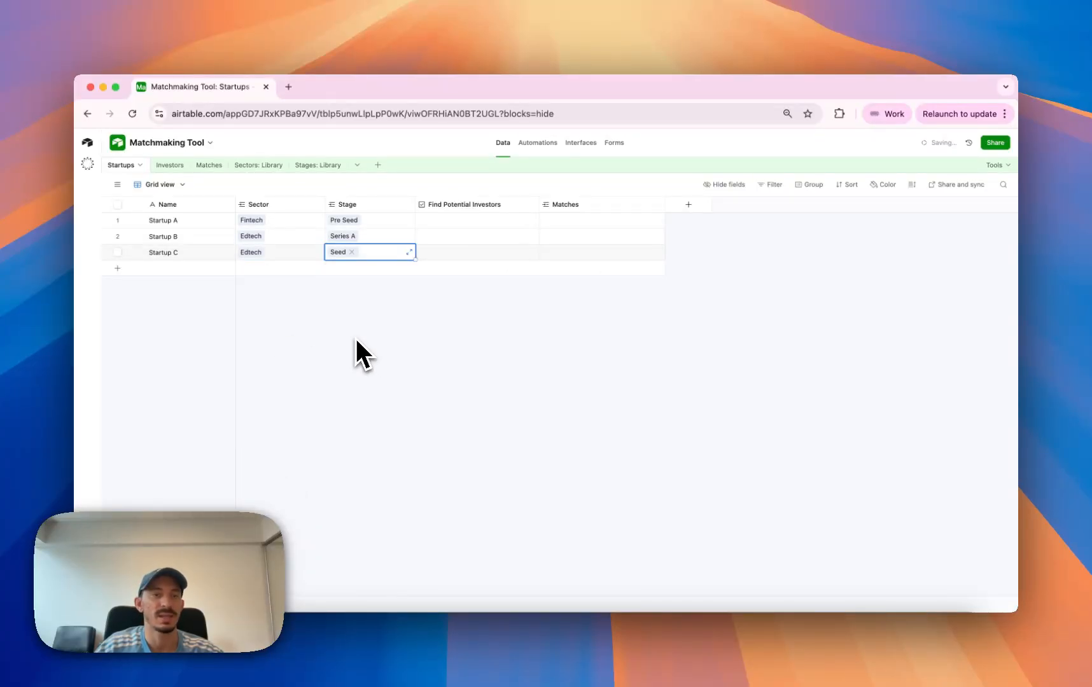
left_click(356, 338)
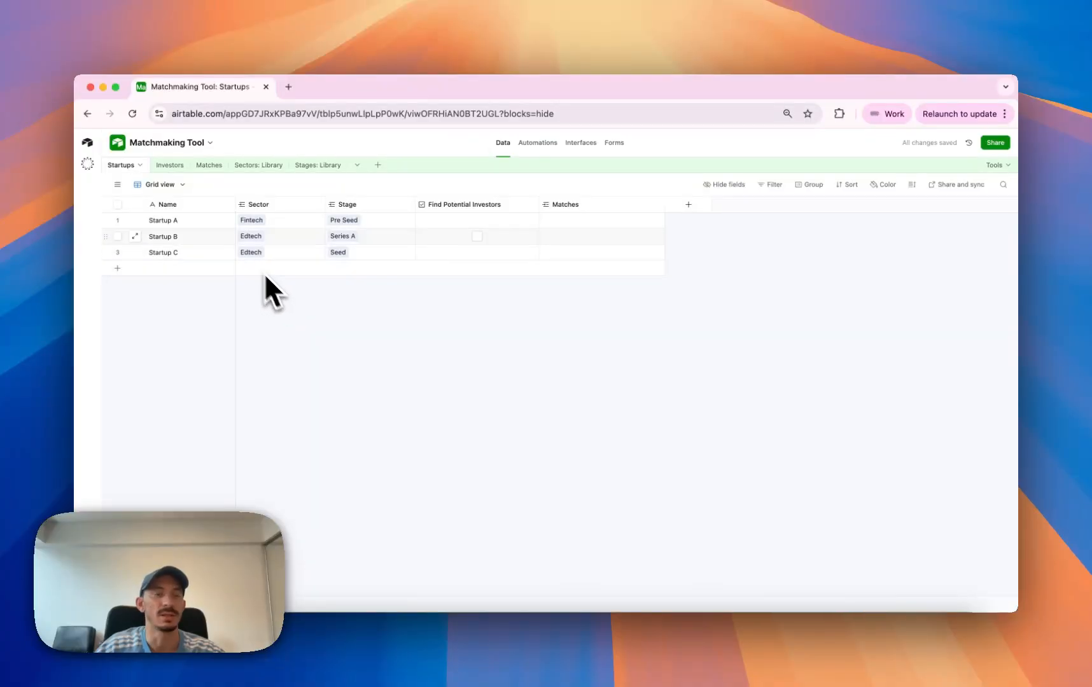
In the Investors table, link Fintech, Edtech and Biotech as Investor A's Sectors of Interest and widen that column to fit all three.
left_click(177, 169)
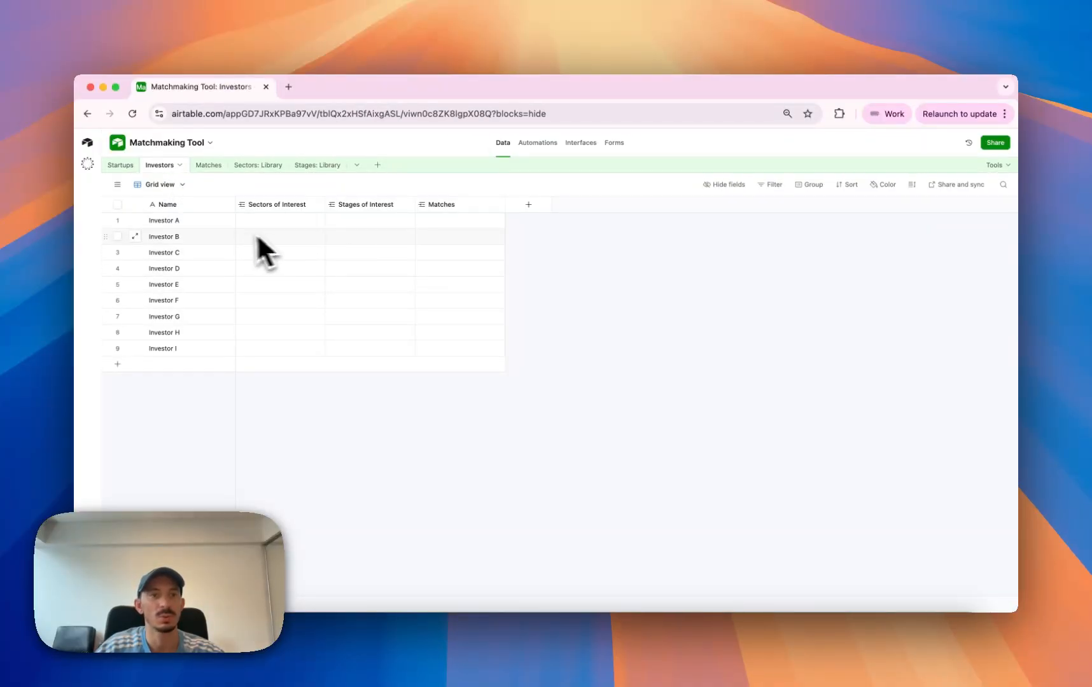
left_click(253, 229)
left_click(252, 232)
left_click(275, 267)
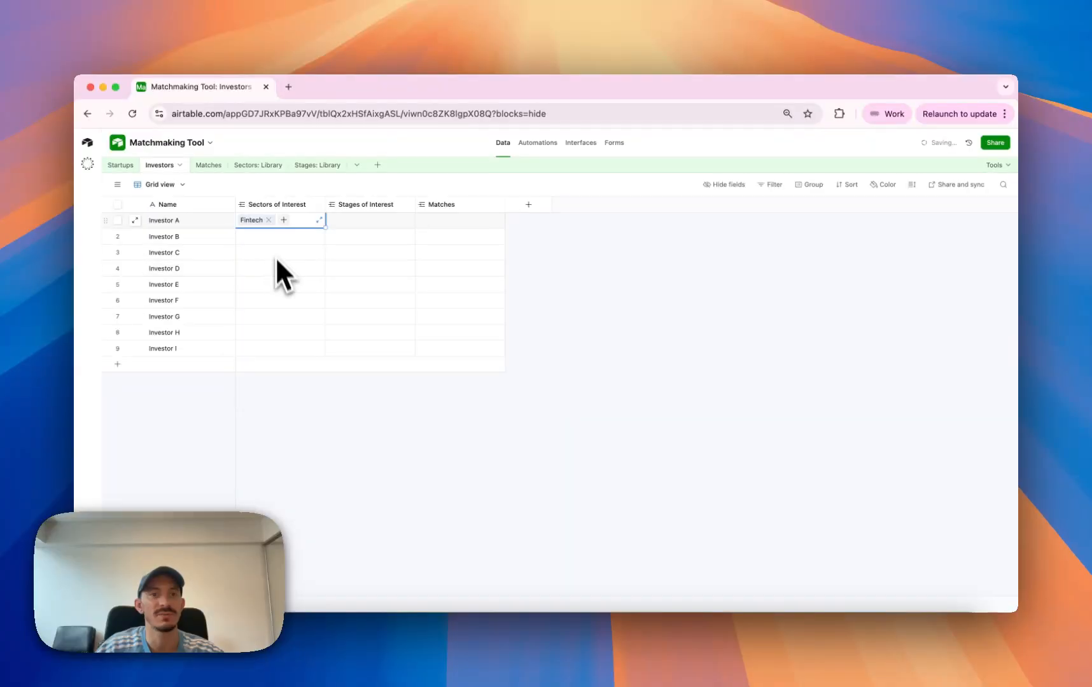
left_click(283, 220)
left_click(290, 266)
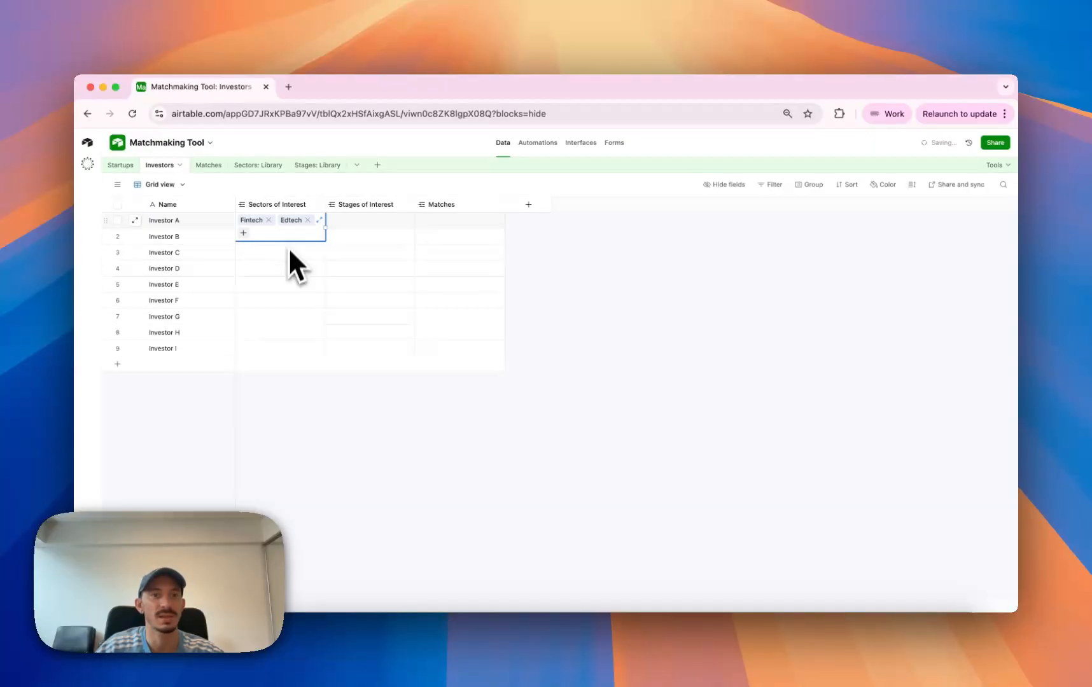
left_click(243, 233)
left_click(283, 304)
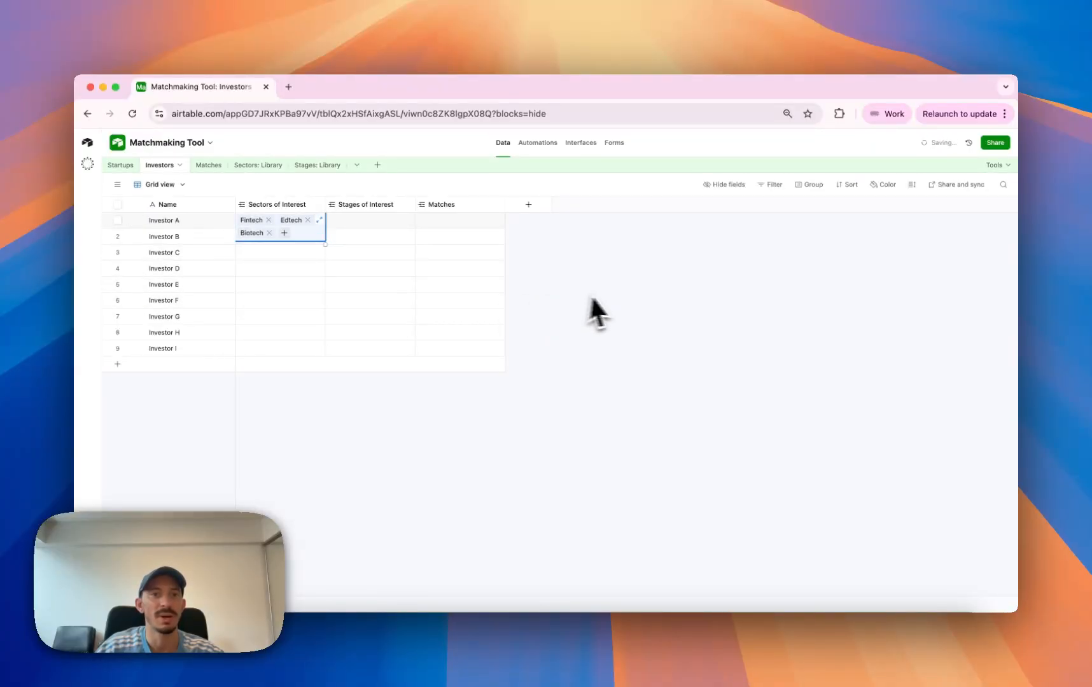
left_click(592, 310)
left_click_drag(326, 204, 356, 206)
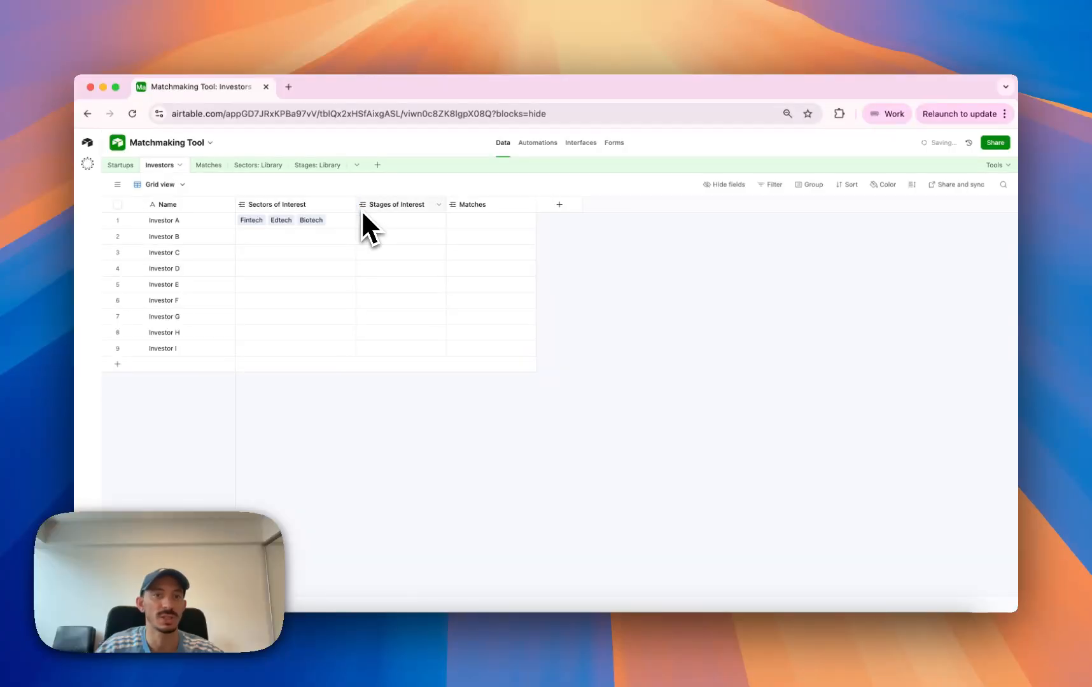
Link Pre Seed as Investor A's Stages of Interest.
left_click(368, 221)
left_click(367, 222)
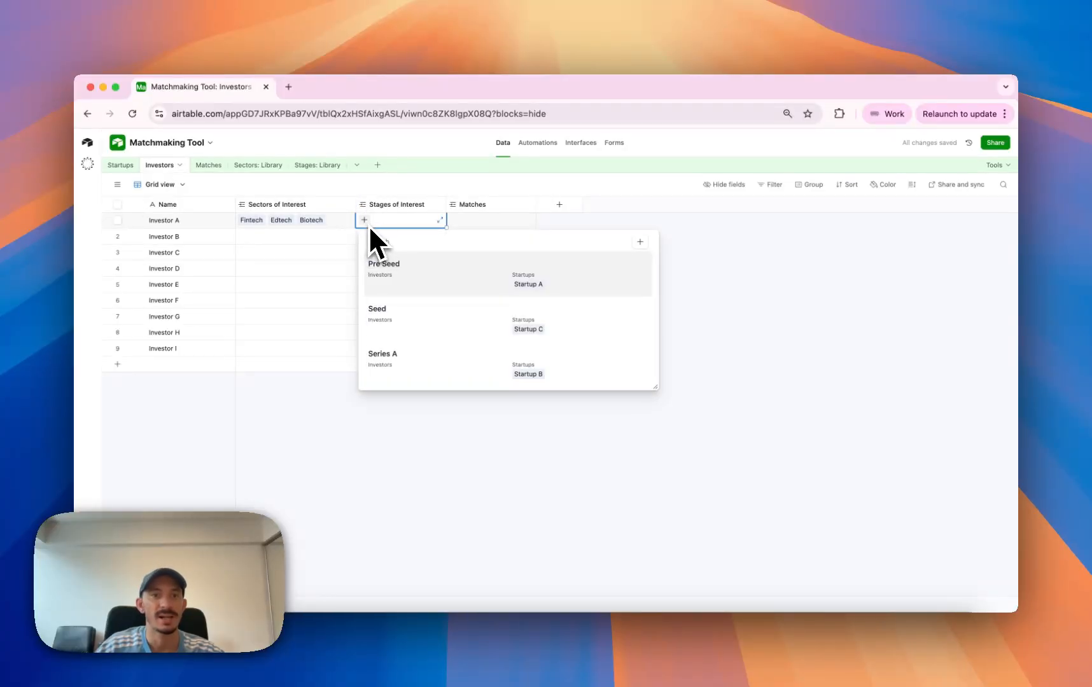
left_click(387, 267)
Link Investor B to the Edtech sector and the Seed stage of interest.
left_click(304, 235)
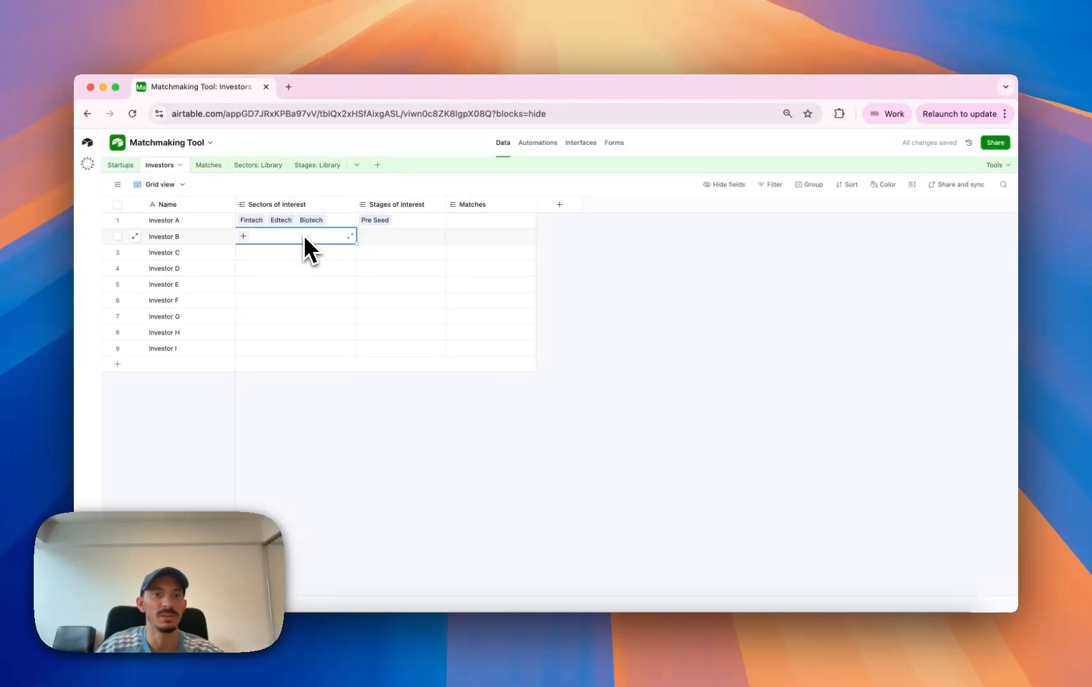
left_click(243, 236)
left_click(293, 326)
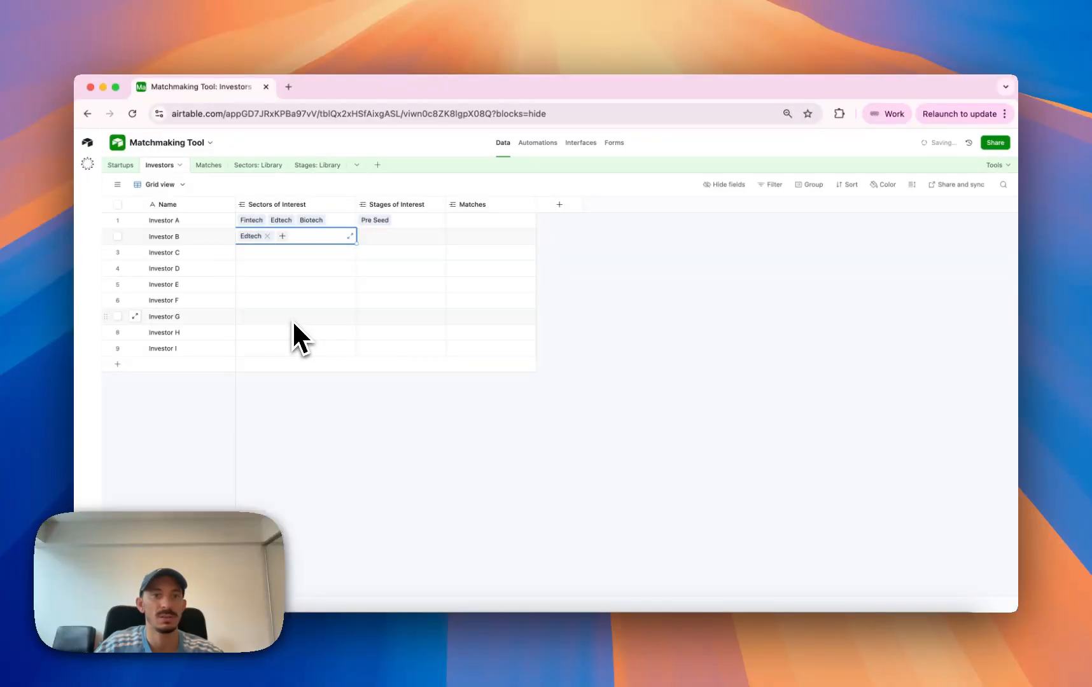
left_click(368, 239)
left_click(368, 236)
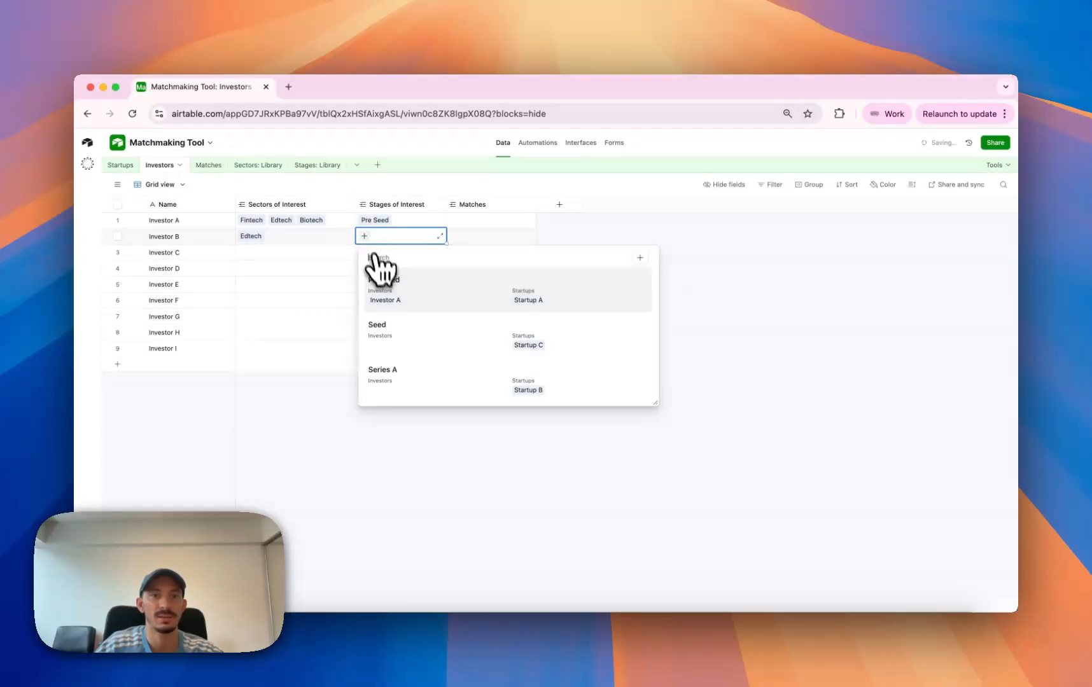
left_click(402, 343)
Link Investor C to the Biotech sector and to the Pre Seed and Series A stages of interest.
left_click(245, 252)
left_click(243, 252)
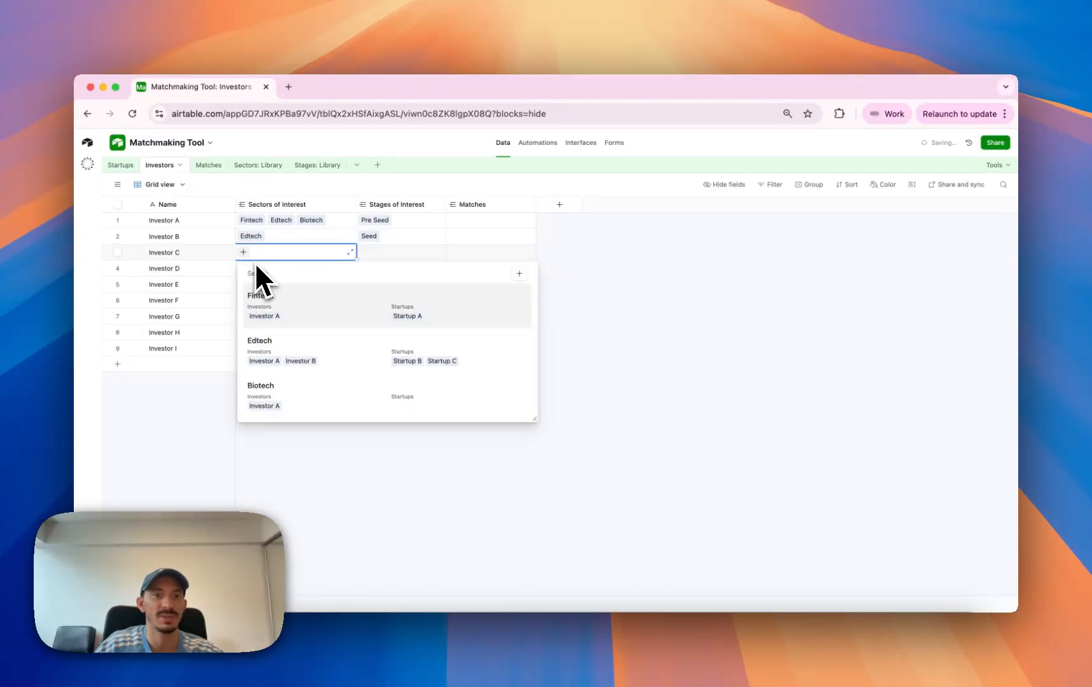
left_click(307, 394)
left_click(370, 255)
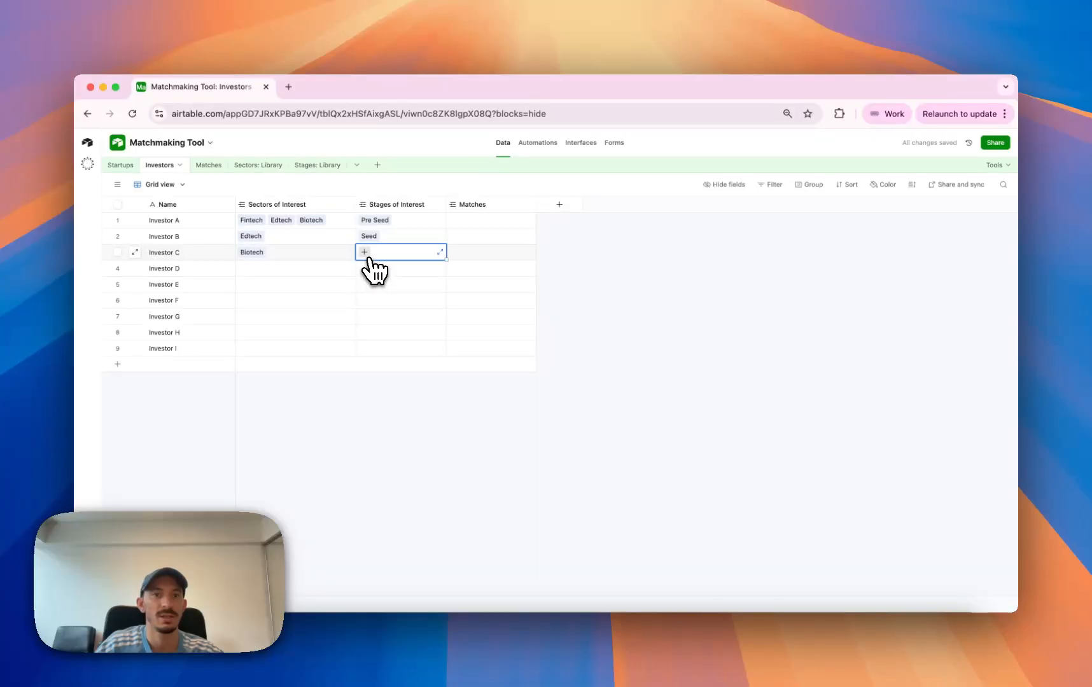
left_click(364, 251)
left_click(383, 297)
left_click(409, 252)
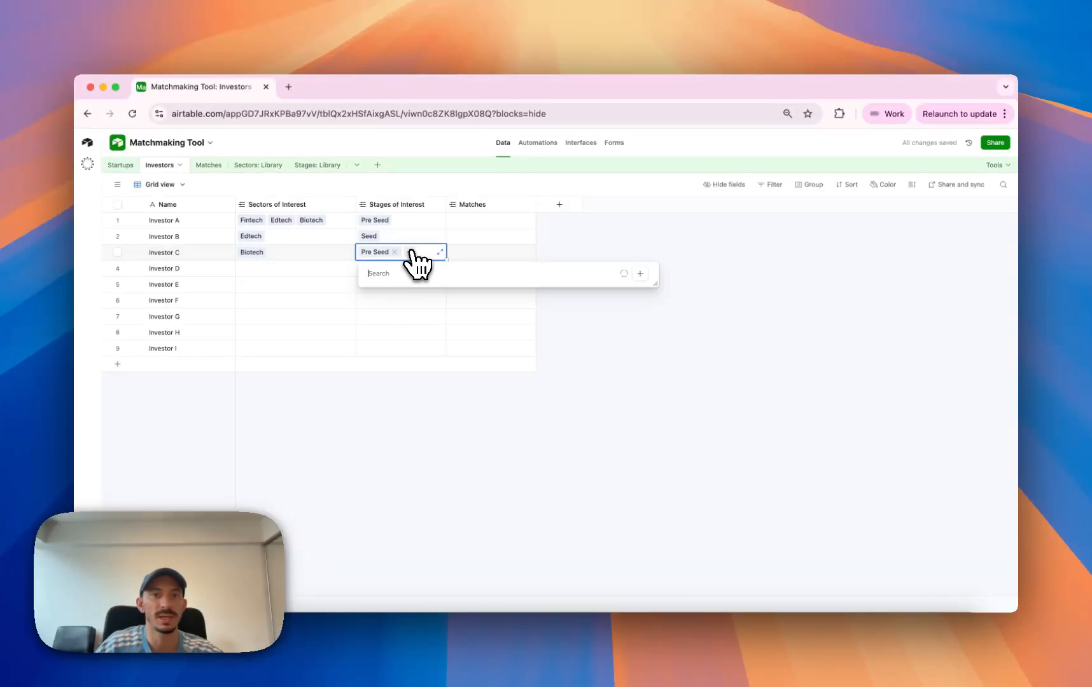
left_click(425, 335)
left_click(592, 268)
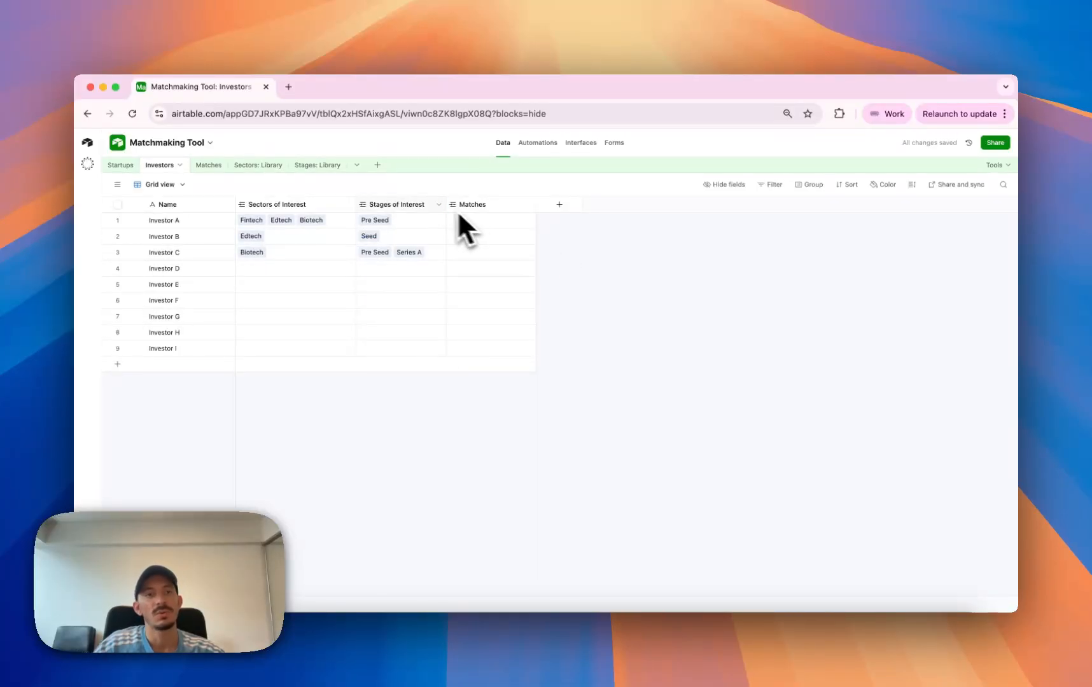
In the Startups table, check Find Potential Investors for Startup A.
left_click(121, 165)
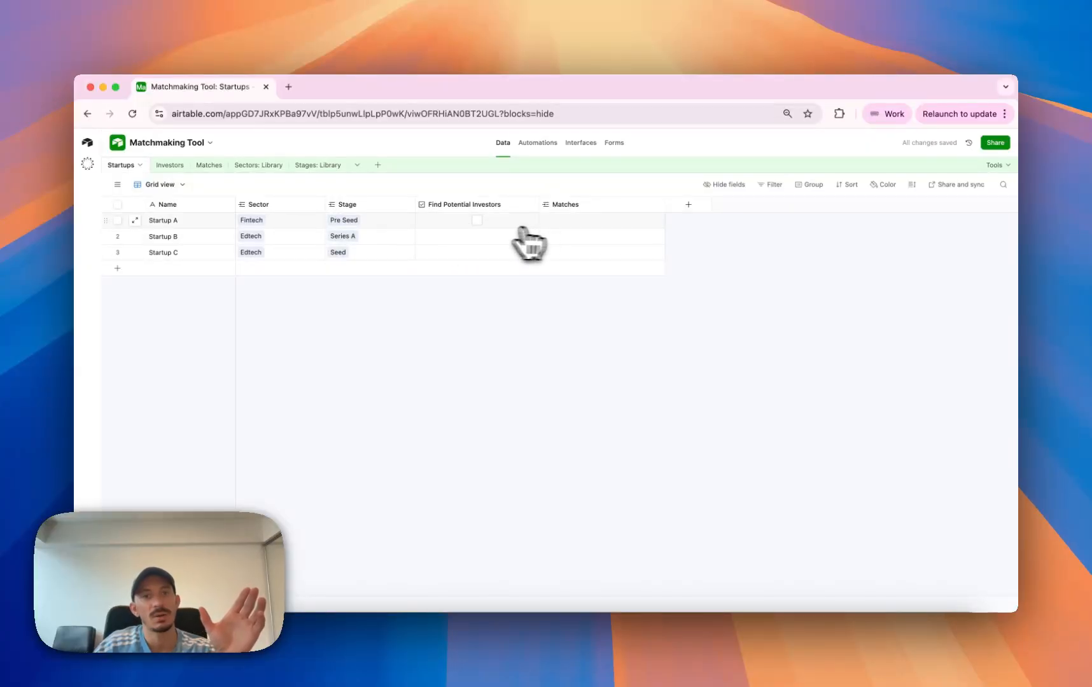
left_click(477, 221)
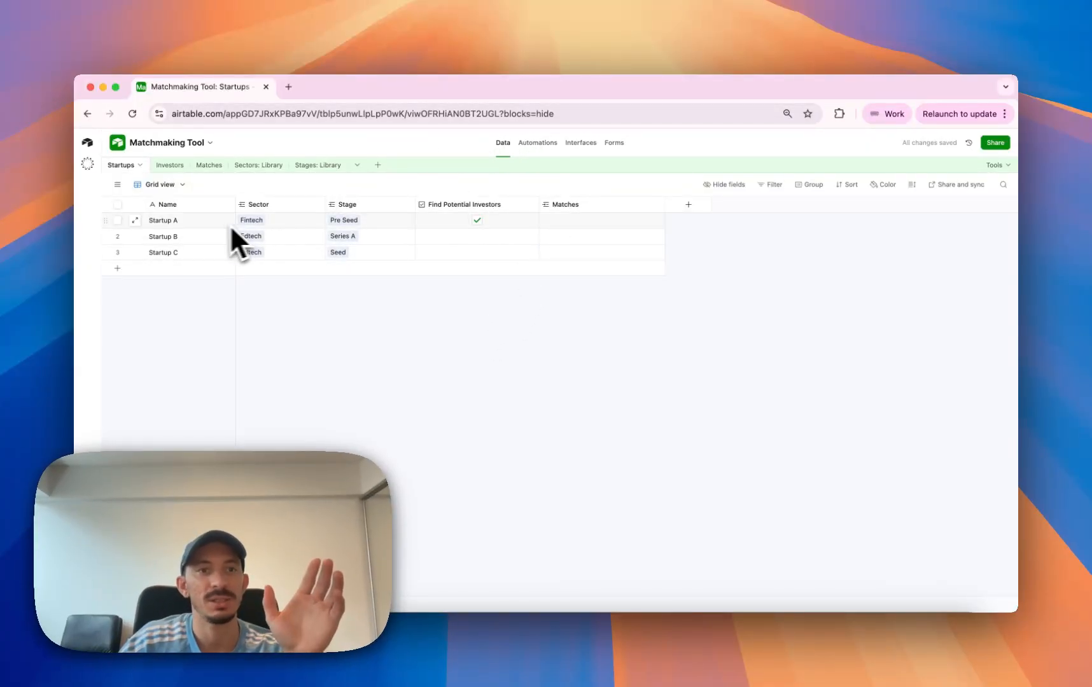
In the Investors table, delete the unfilled records Investor D through Investor I.
left_click(170, 165)
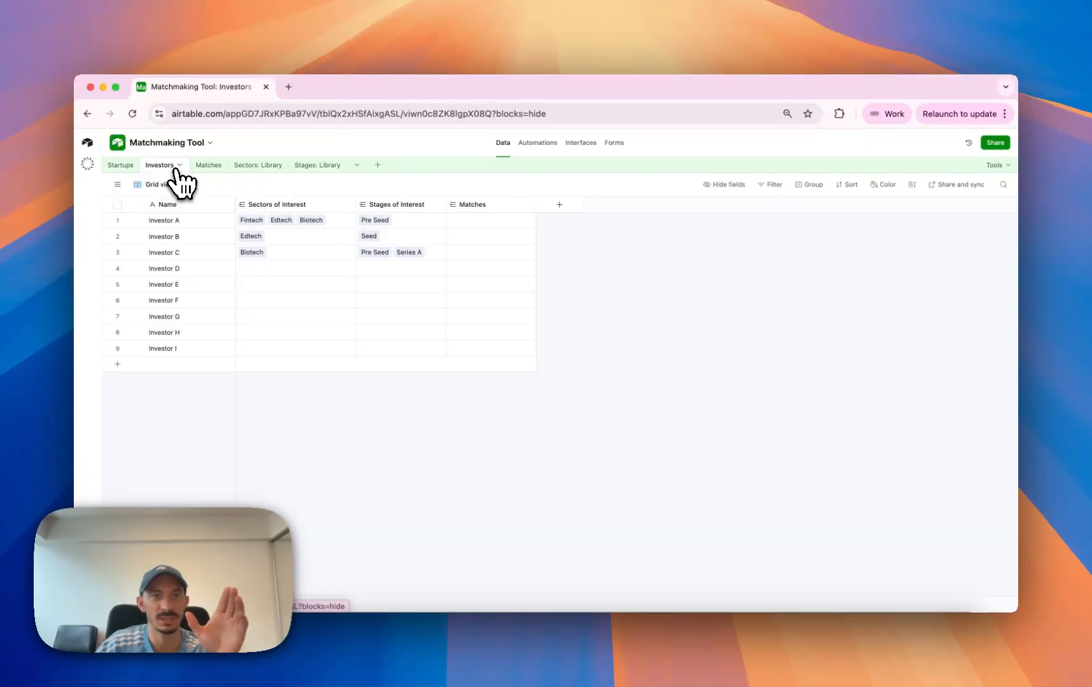
left_click(284, 210)
left_click(378, 208)
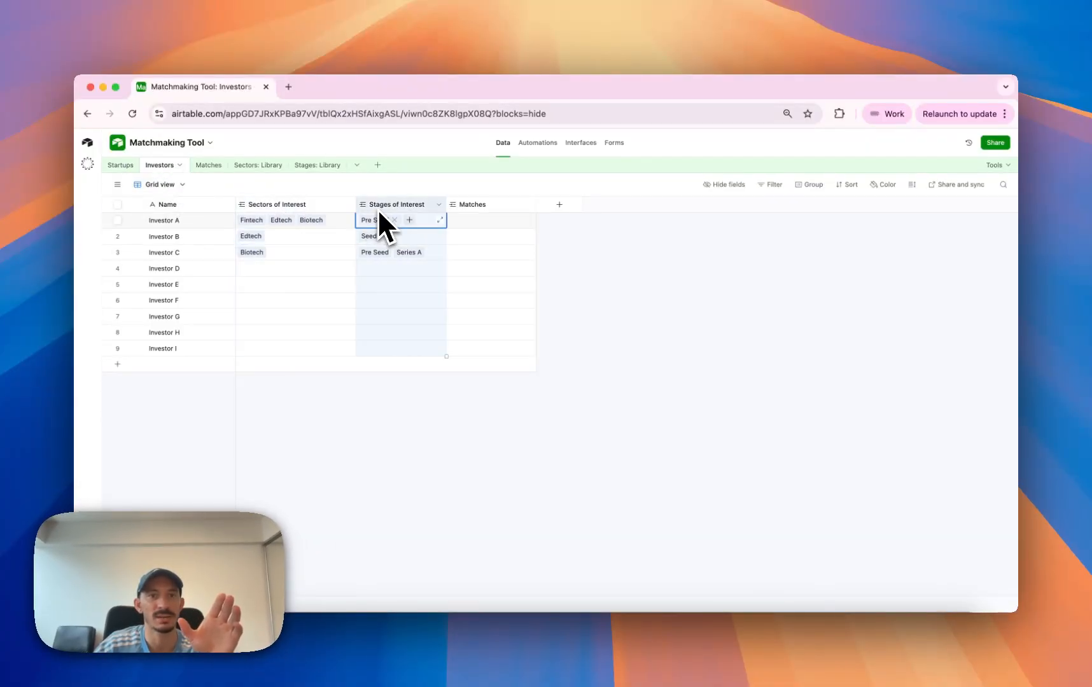
left_click(699, 286)
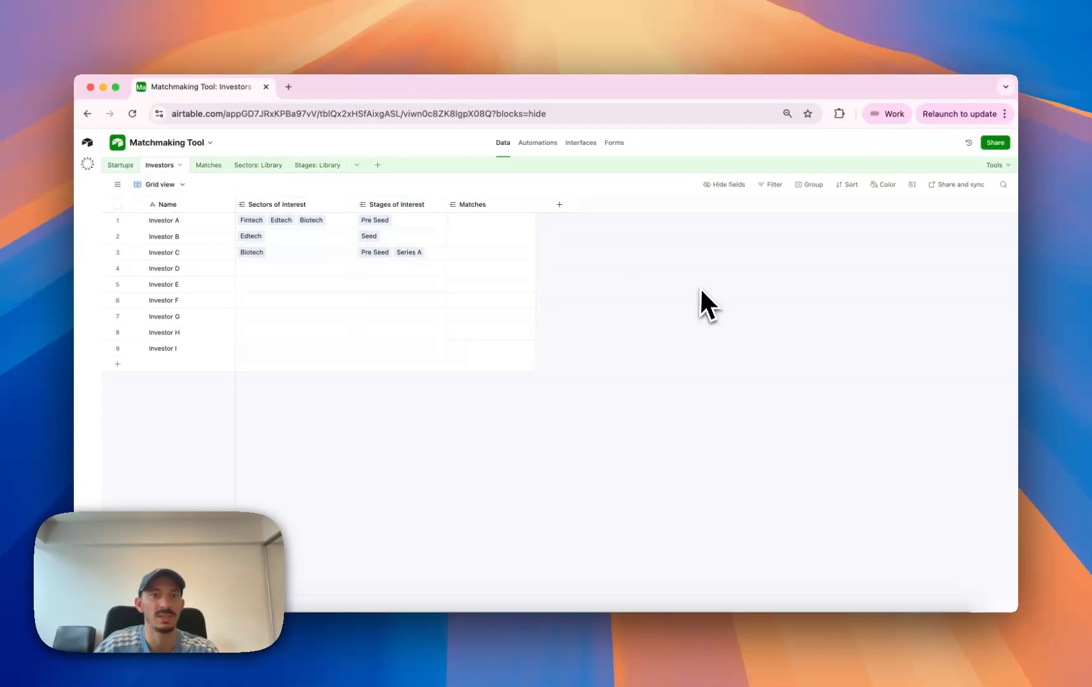
left_click(117, 349, "shift")
right_click(117, 350)
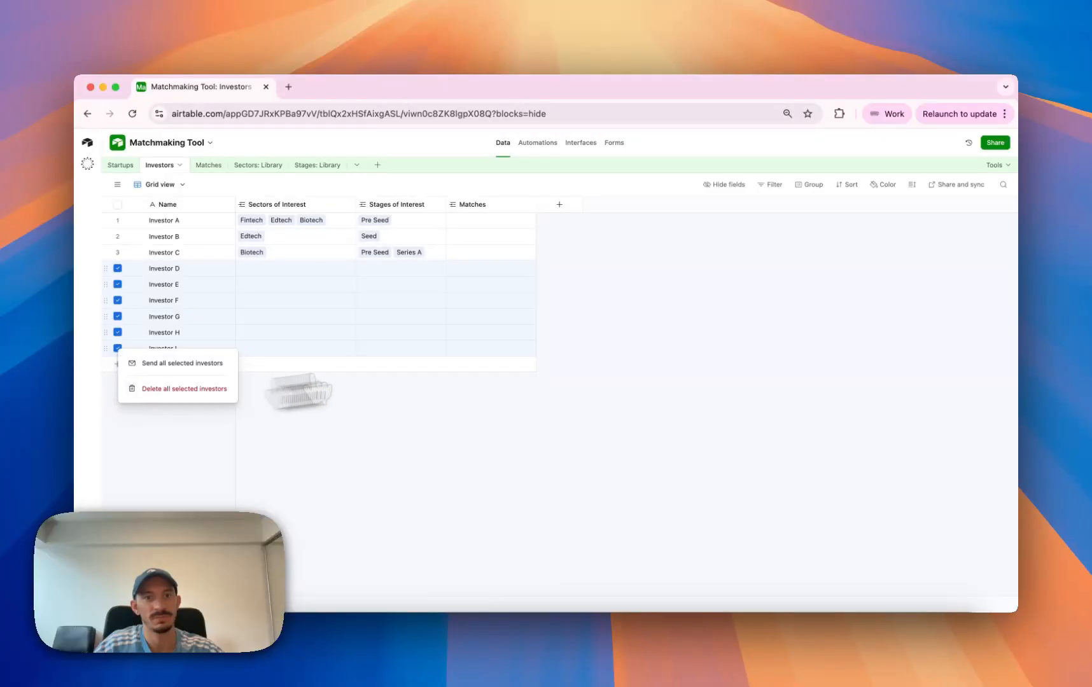
left_click(184, 389)
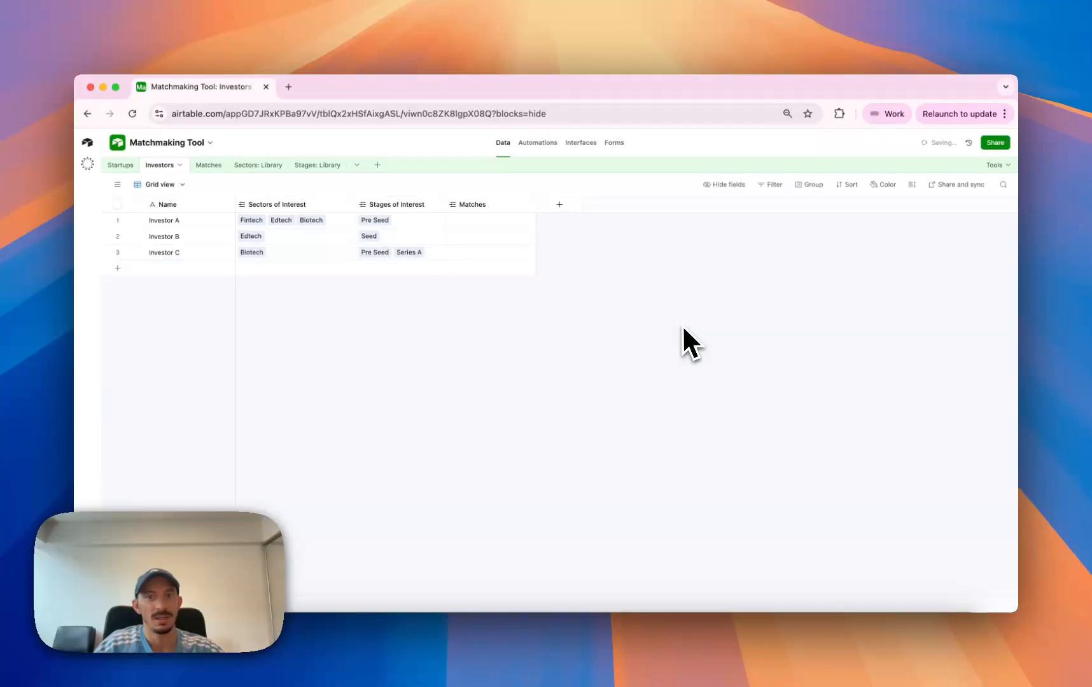
Create an automation triggered when a Startups record matches the condition that Find Potential Investors is checked.
left_click(208, 166)
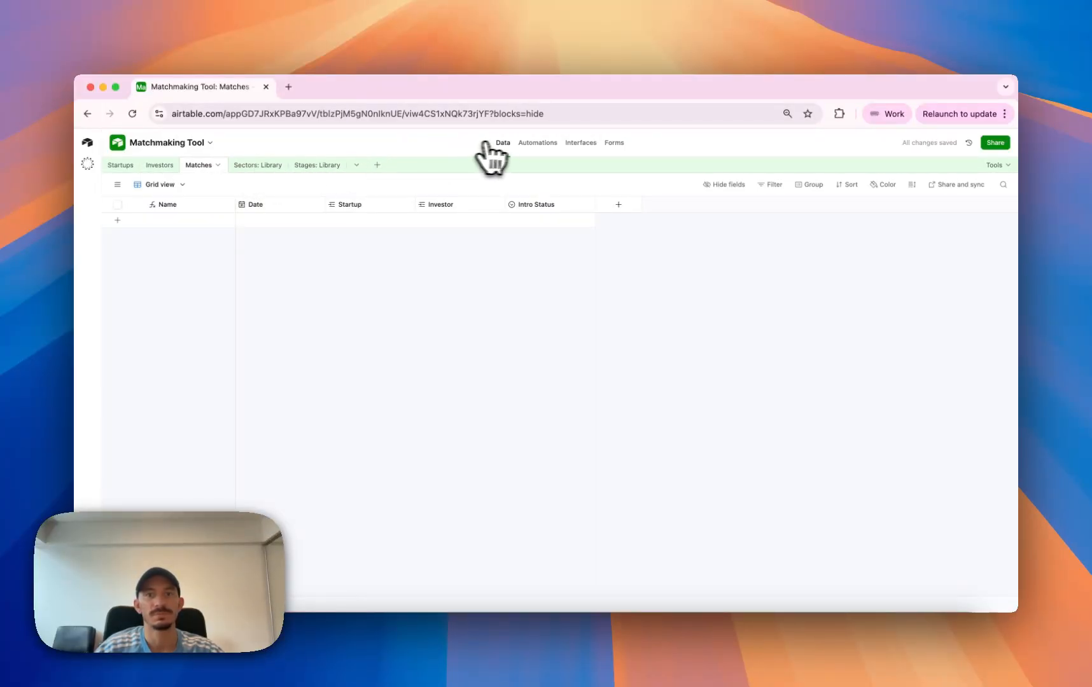
left_click(531, 144)
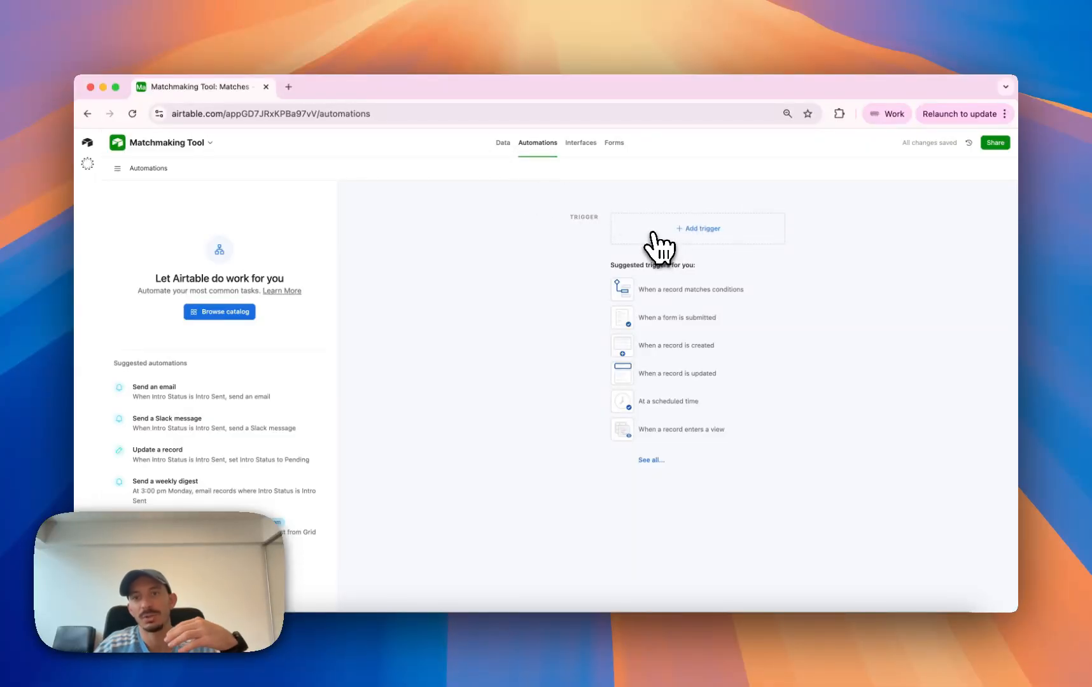
left_click(682, 230)
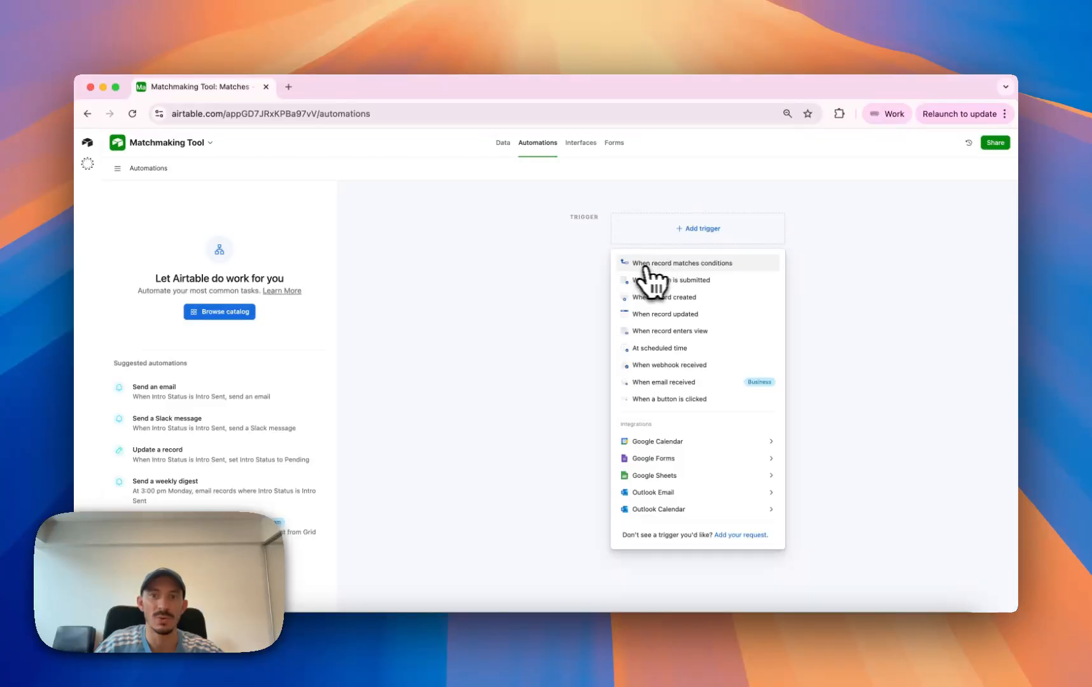
left_click(725, 265)
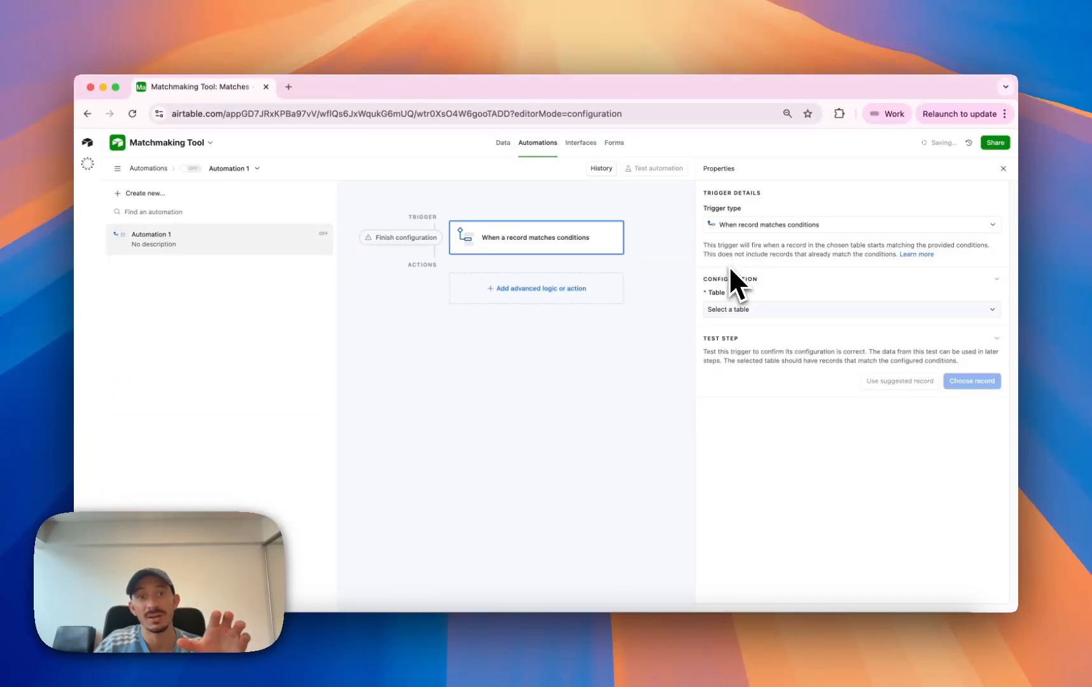
left_click(762, 312)
left_click(766, 344)
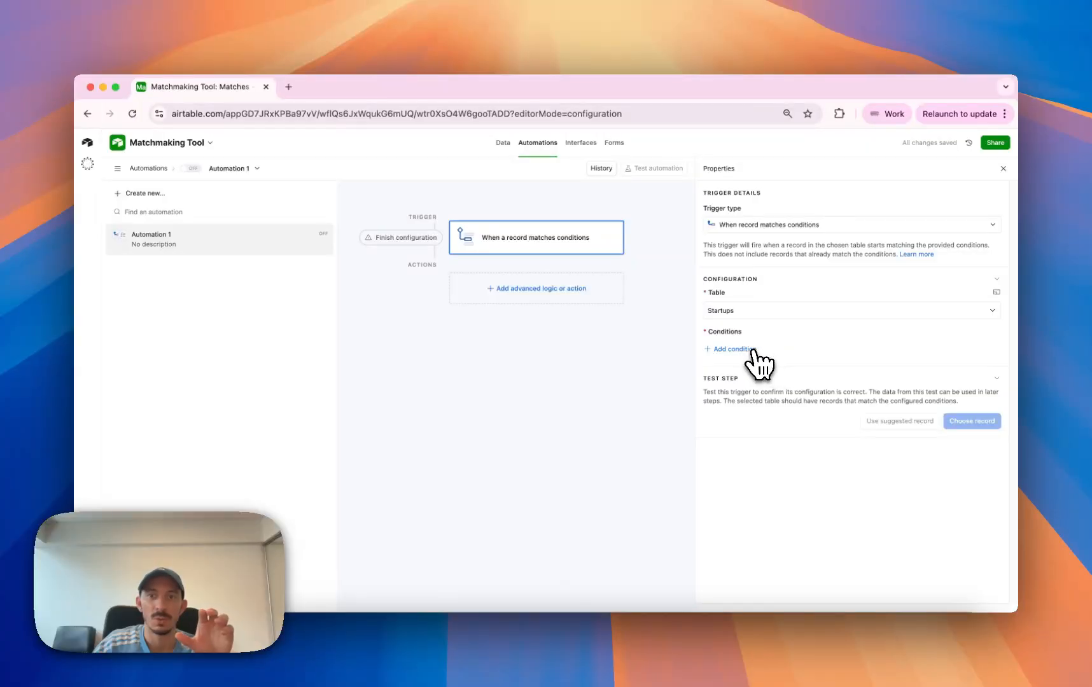
left_click(755, 351)
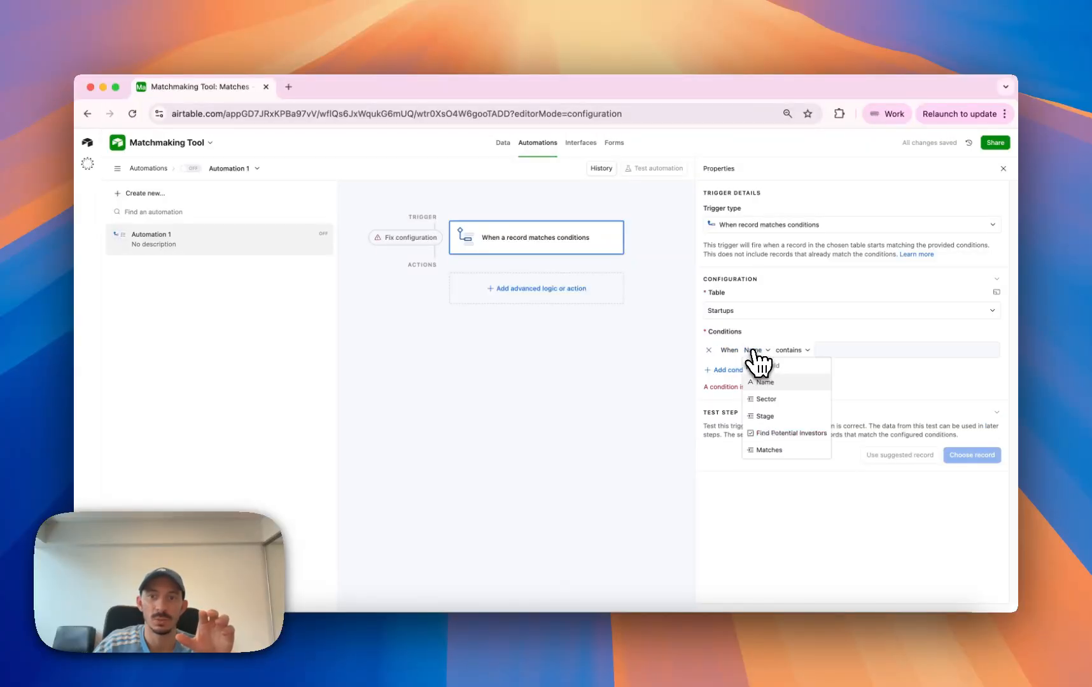
left_click(767, 435)
left_click(848, 351)
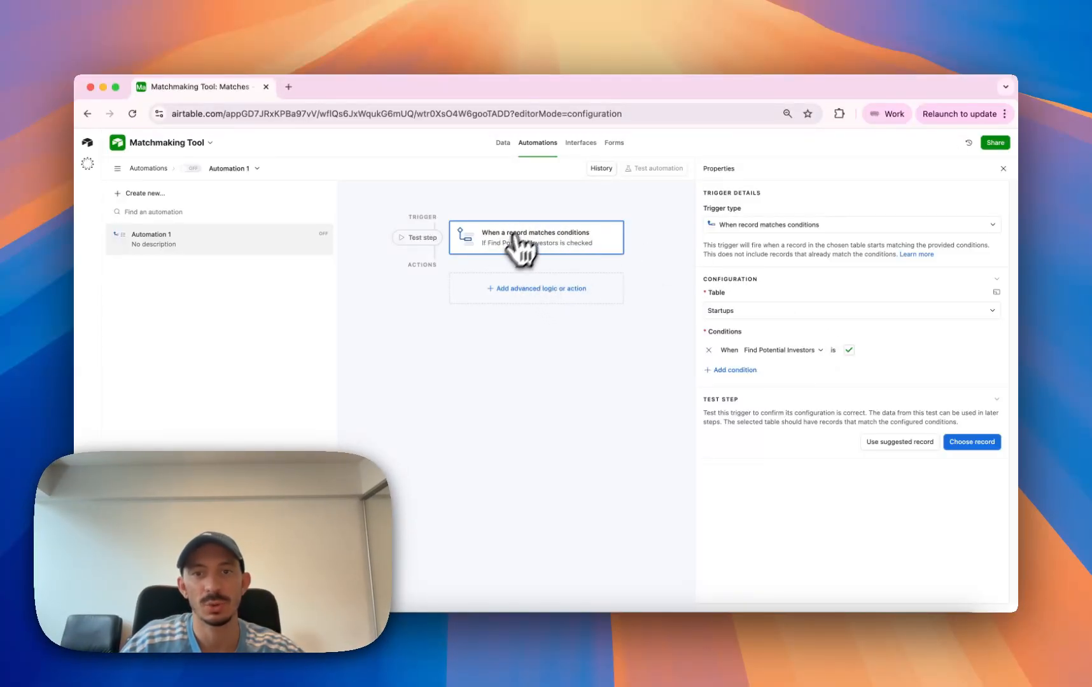
Add a Find records action to the automation that searches the Investors table based on a condition.
left_click(537, 290)
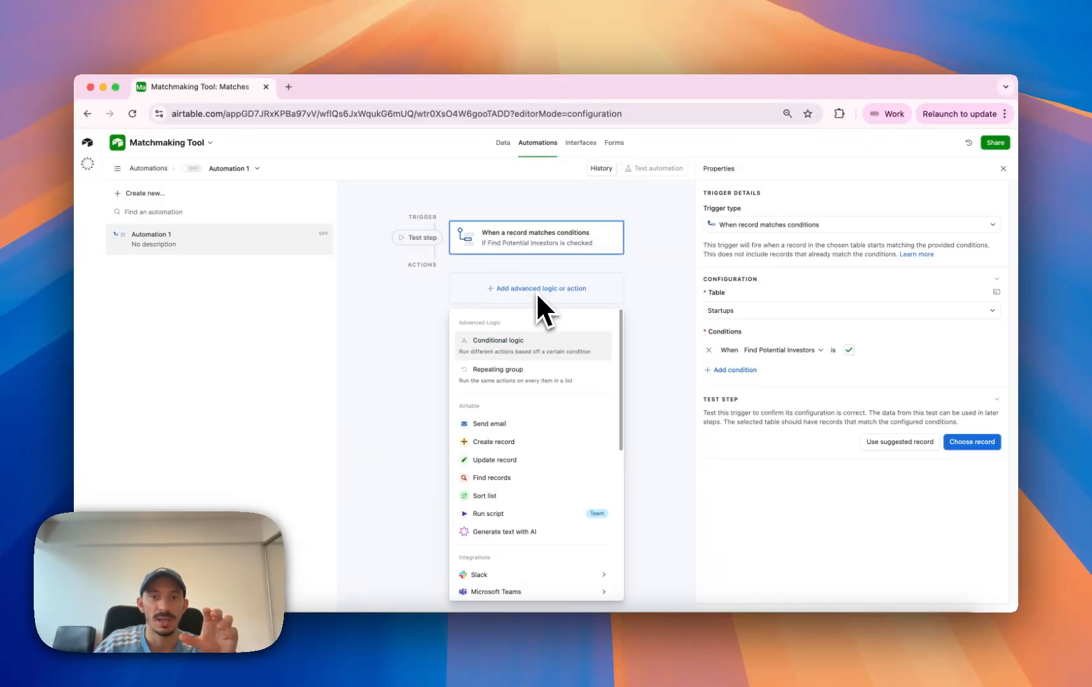
left_click(543, 477)
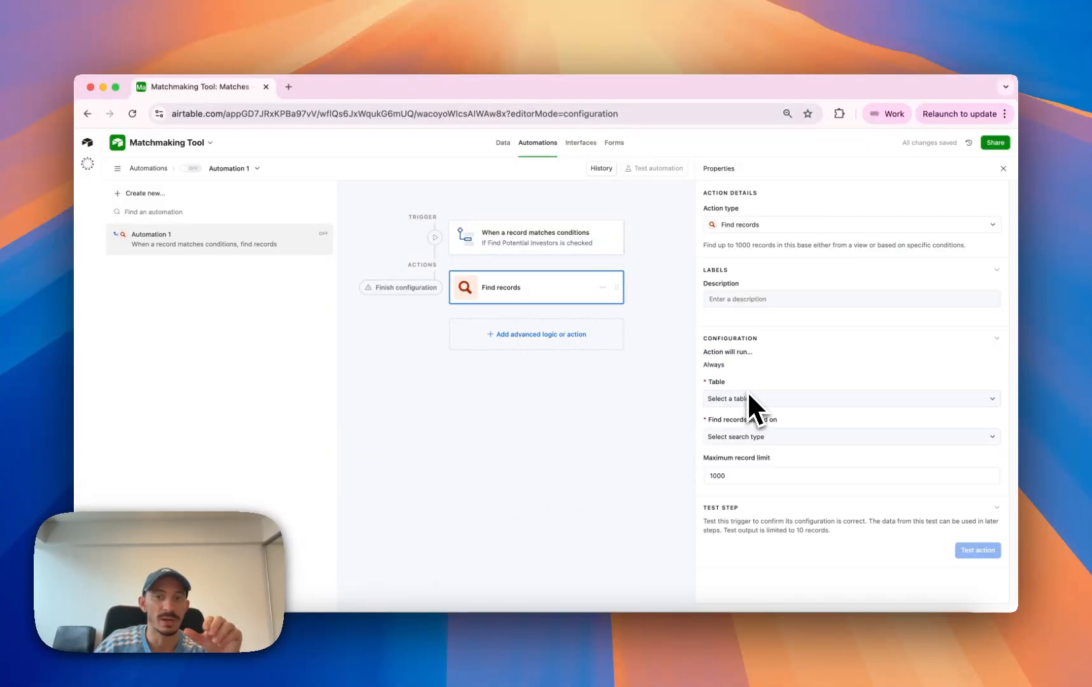
left_click(529, 250)
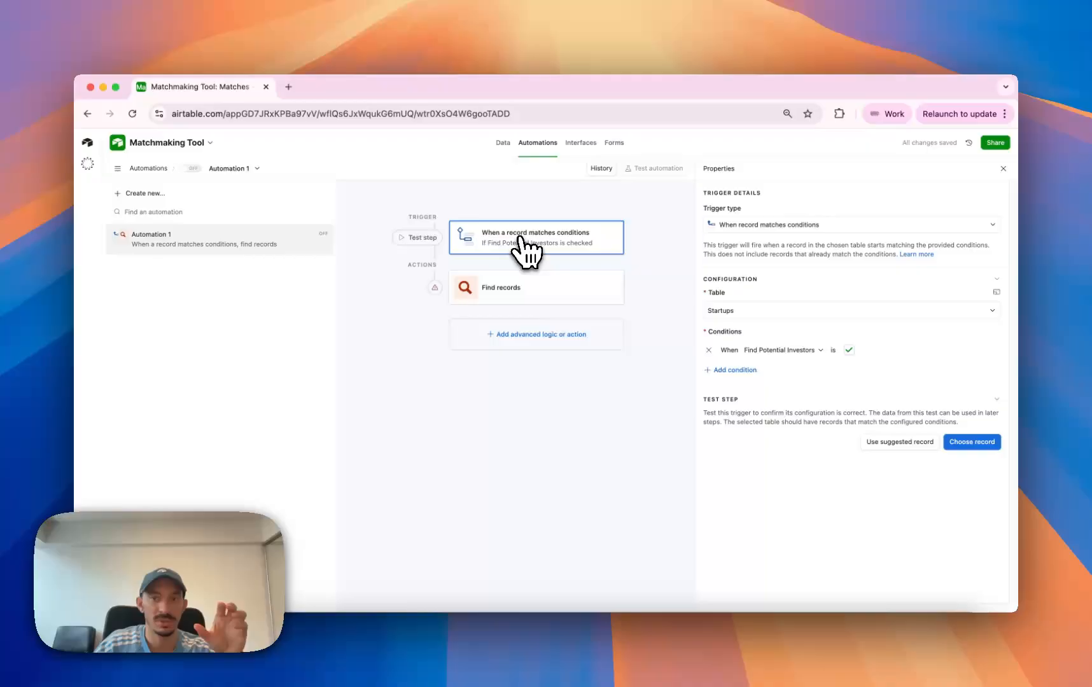
left_click(535, 290)
left_click(766, 398)
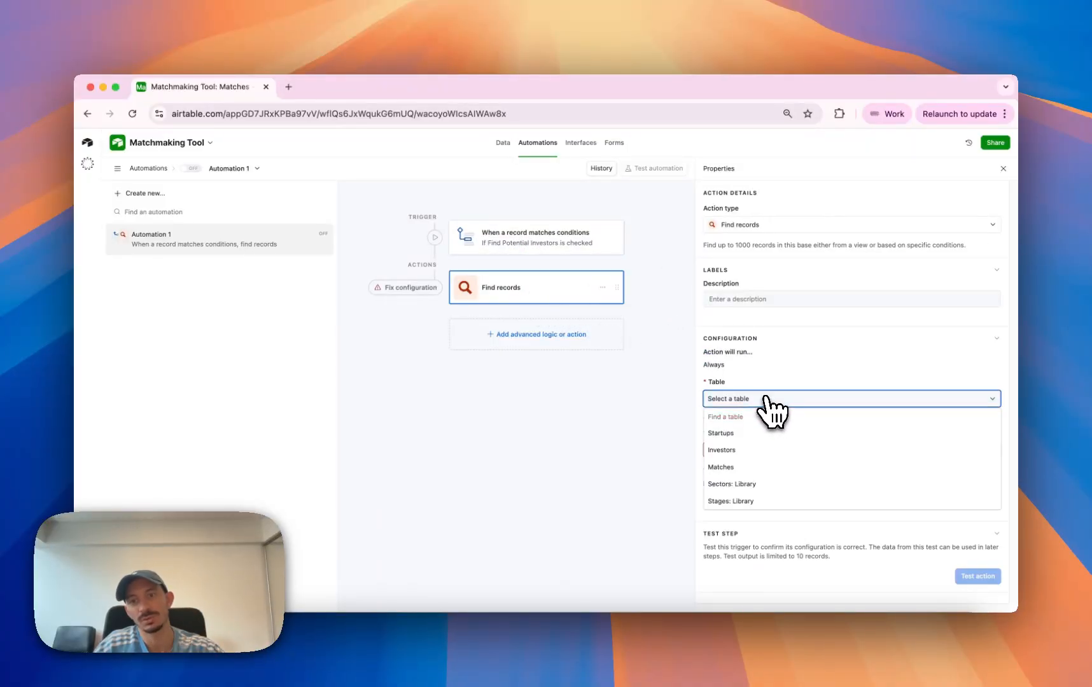
left_click(770, 449)
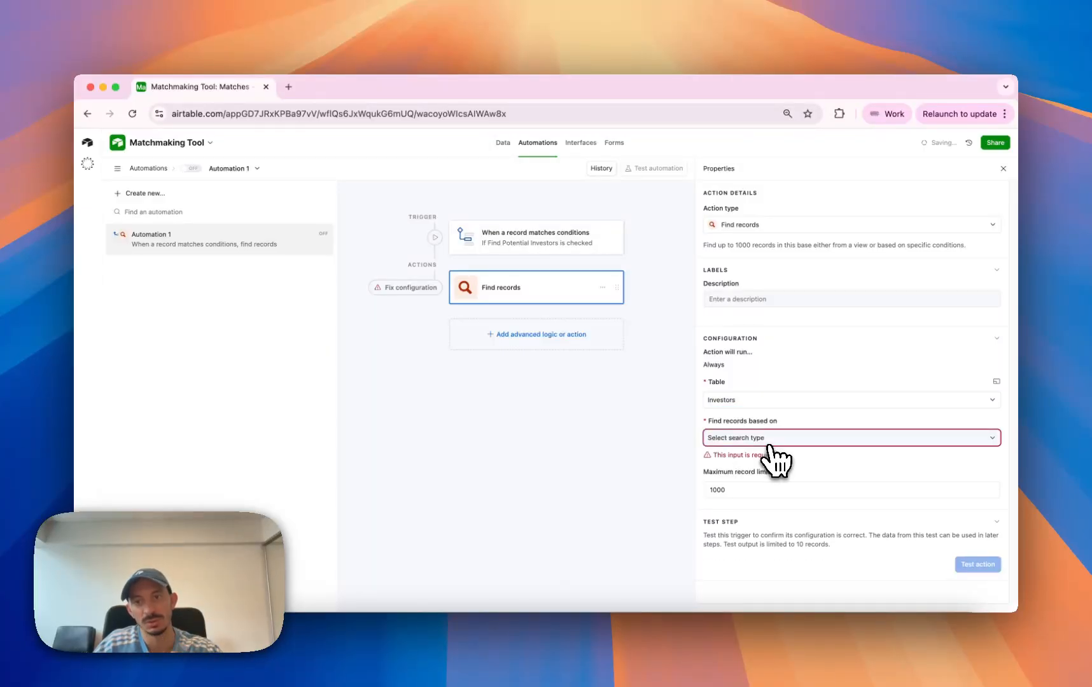
left_click(768, 440)
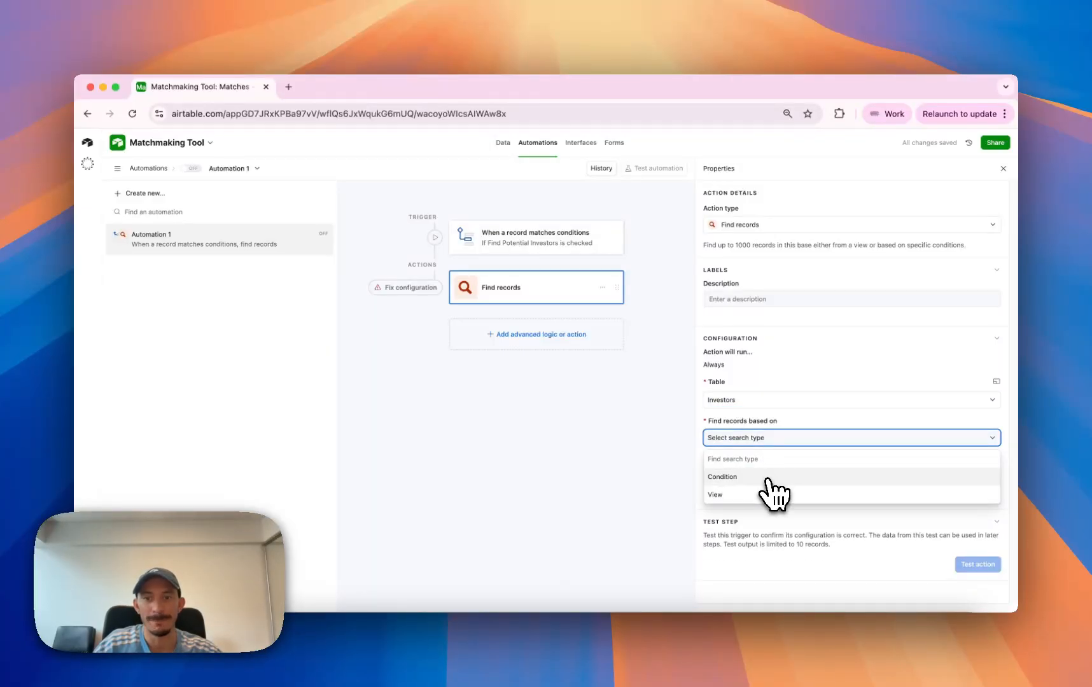
left_click(771, 478)
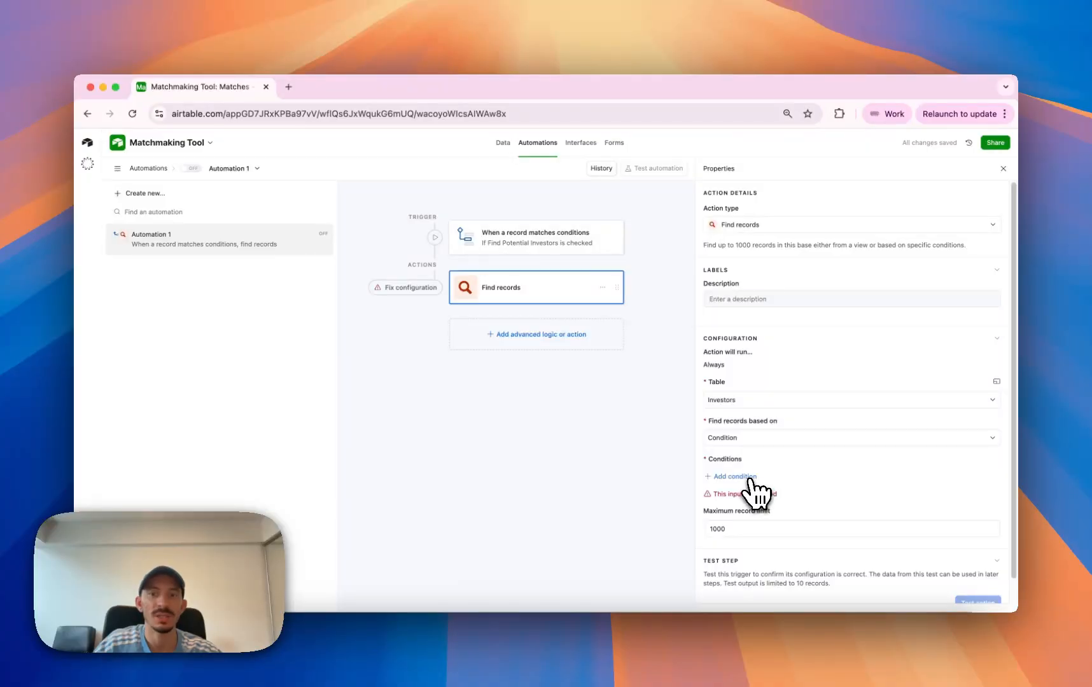
Add two search conditions joined by "and" to the Find records action.
left_click(753, 477)
left_click(754, 478)
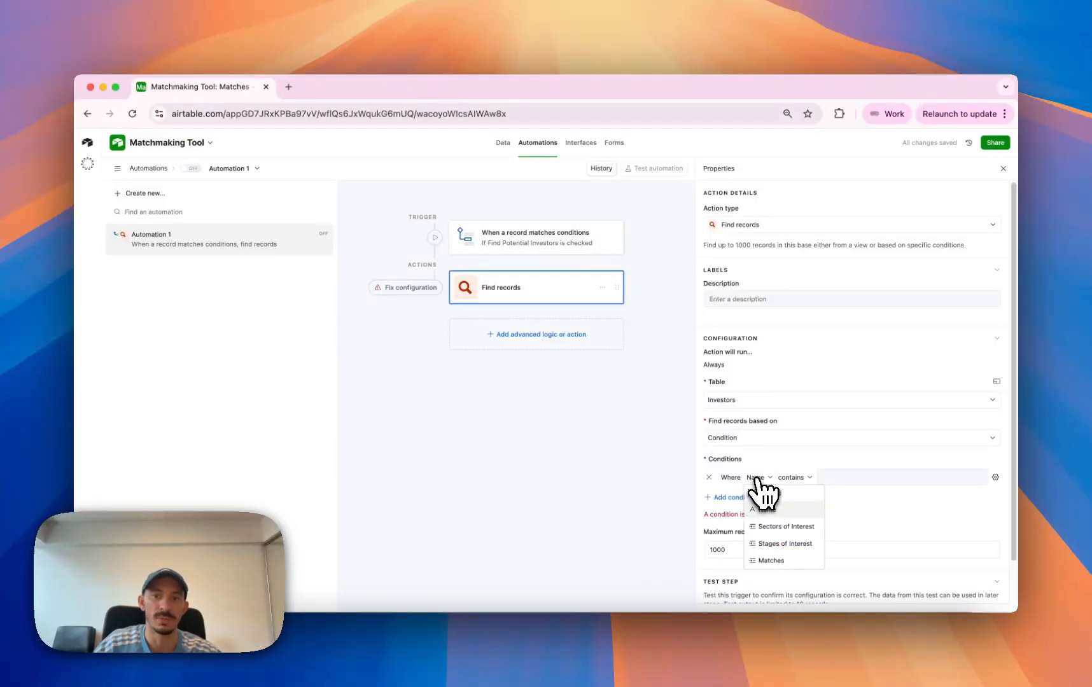
left_click(728, 501)
left_click(726, 497)
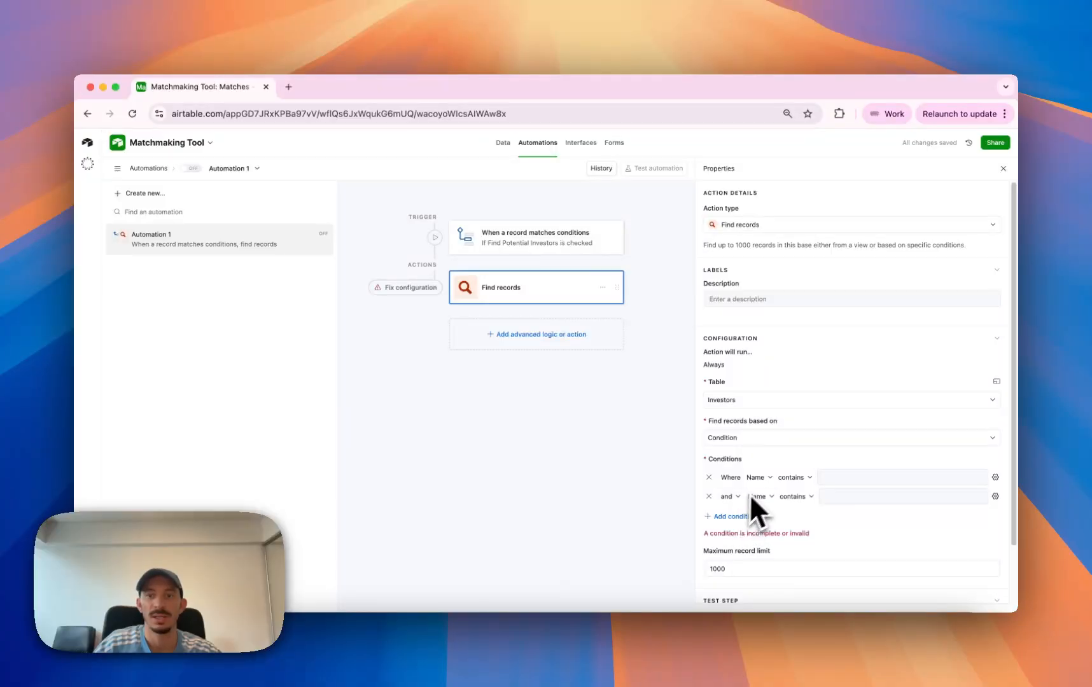
Set the first search condition to Sectors of Interest has any of the triggering record's Sector IDs, using a dynamic value.
left_click(760, 481)
left_click(783, 527)
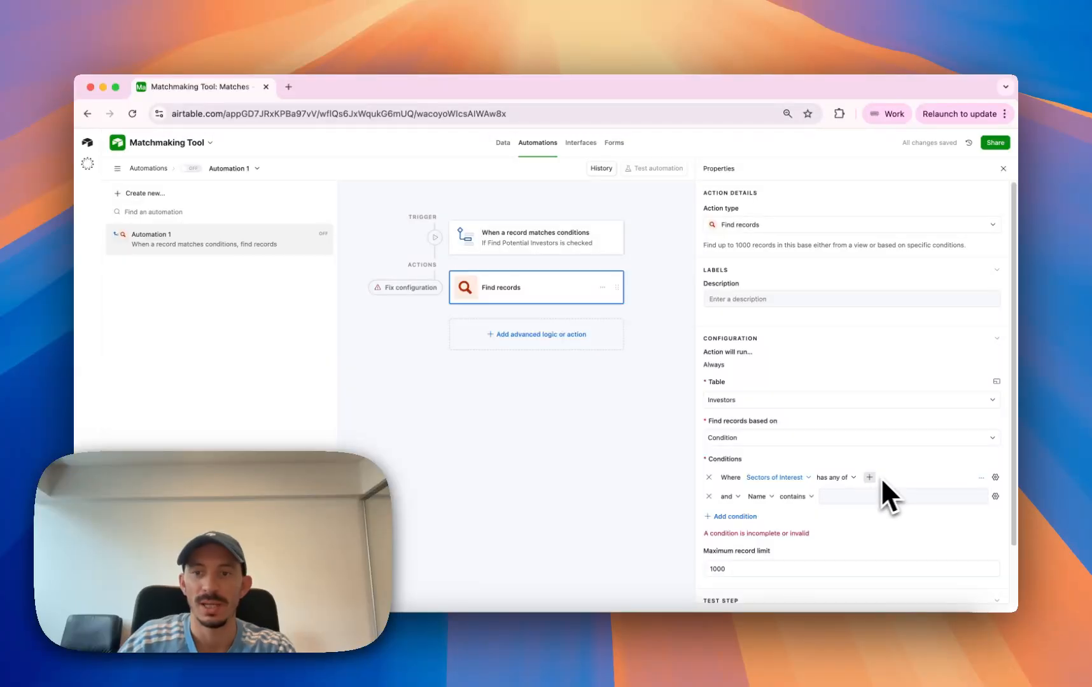
left_click(995, 478)
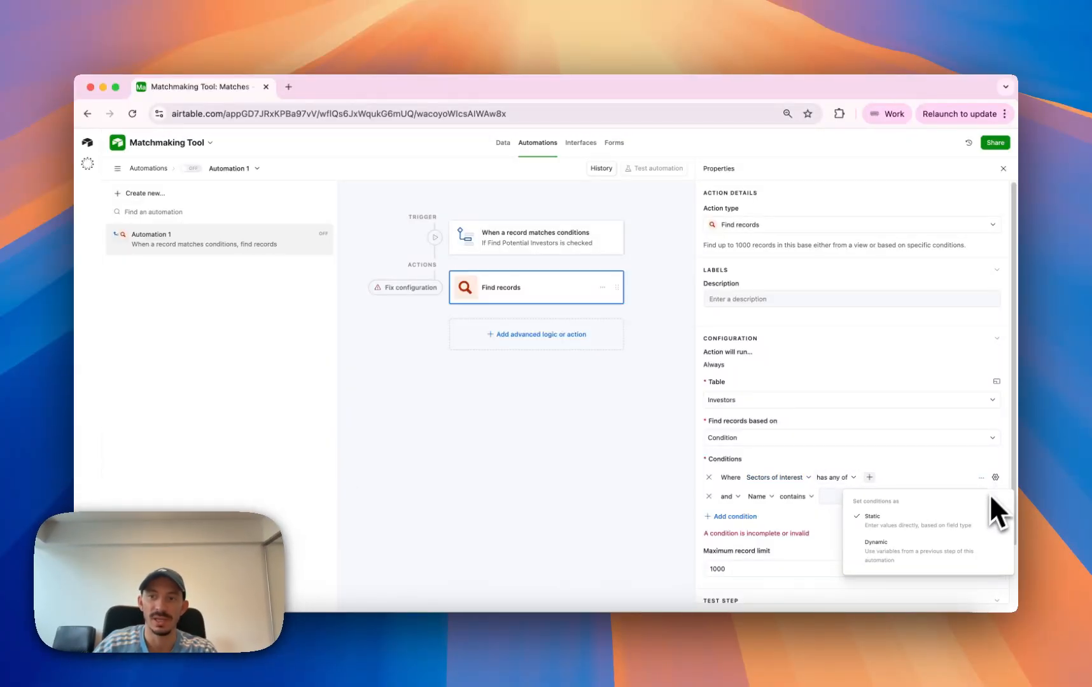
left_click(945, 546)
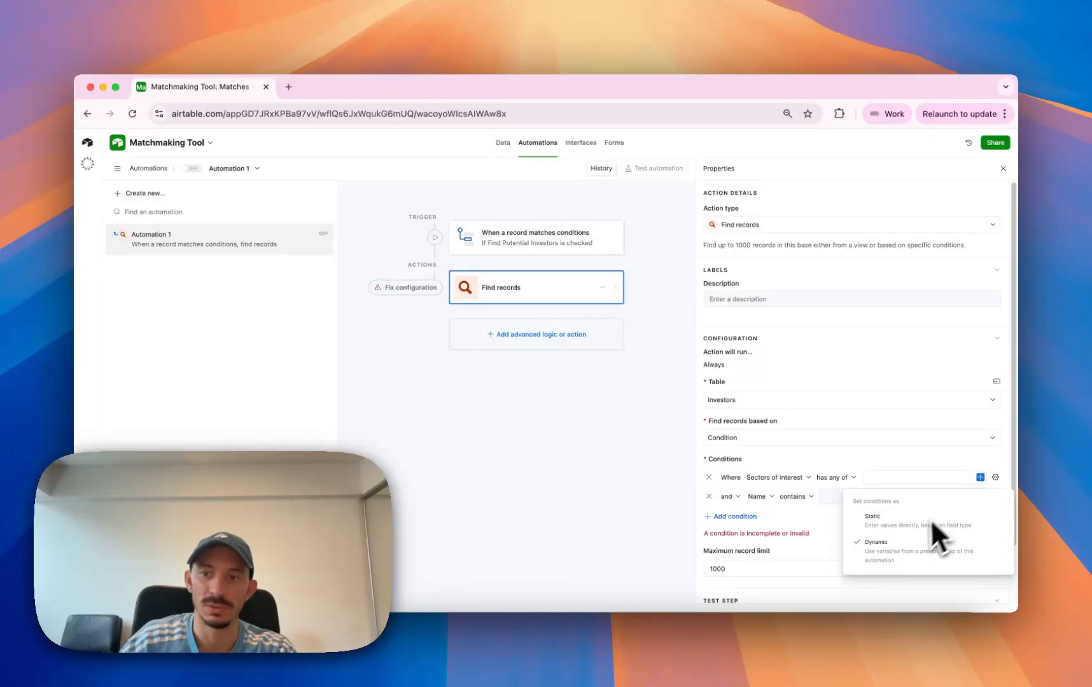
left_click(979, 477)
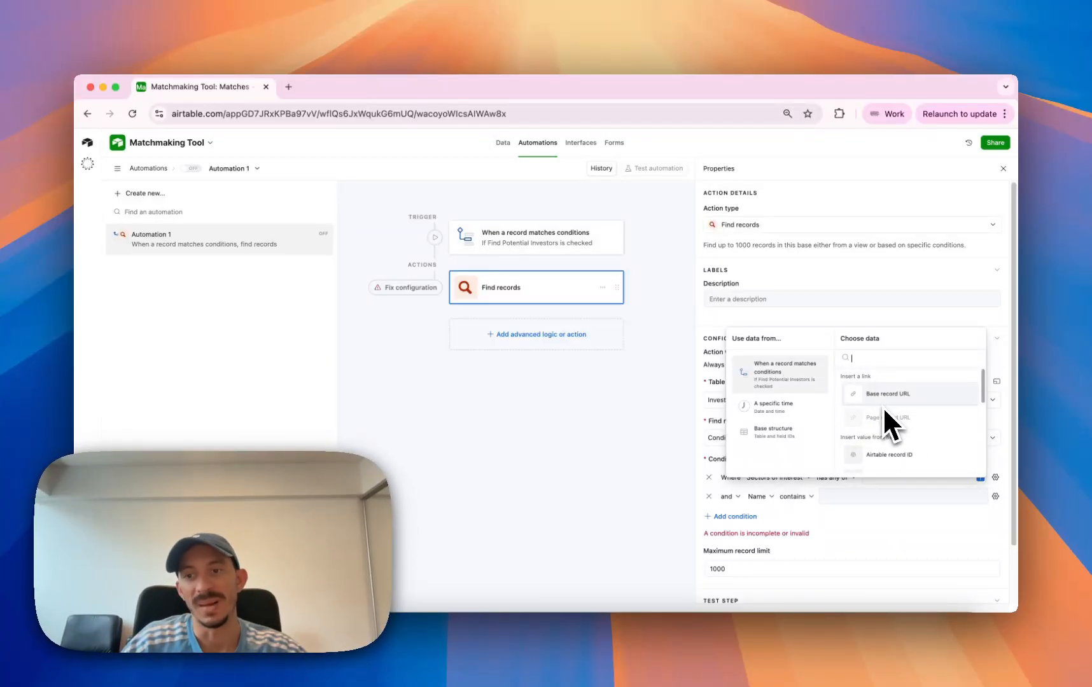
scroll(883, 412, "down", 2)
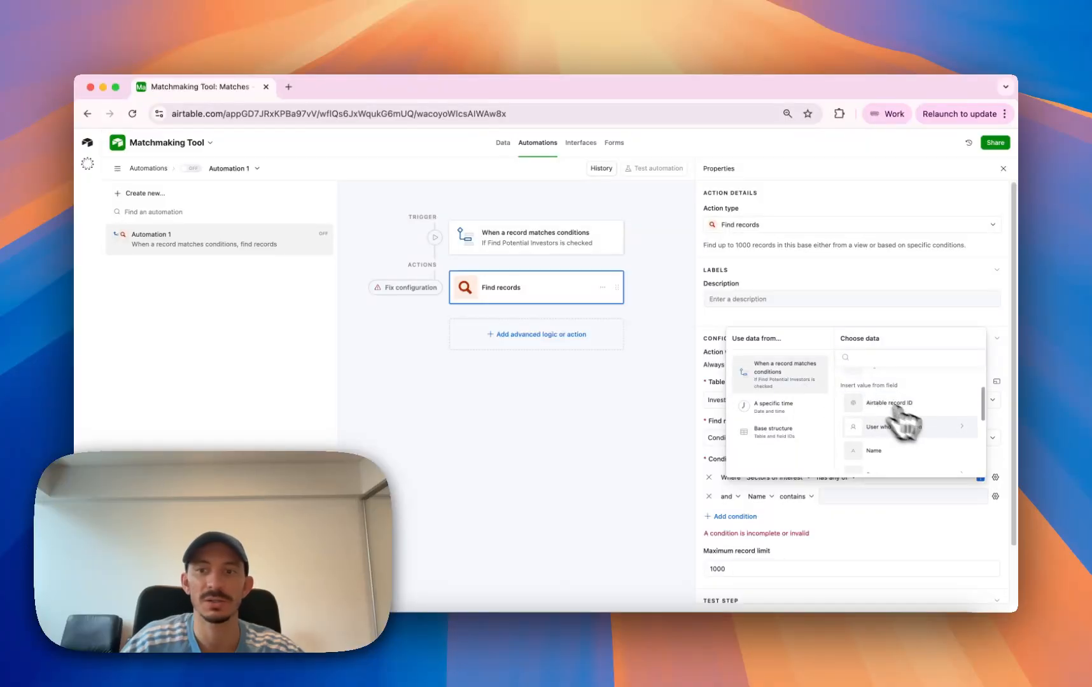
scroll(941, 439, "down", 2)
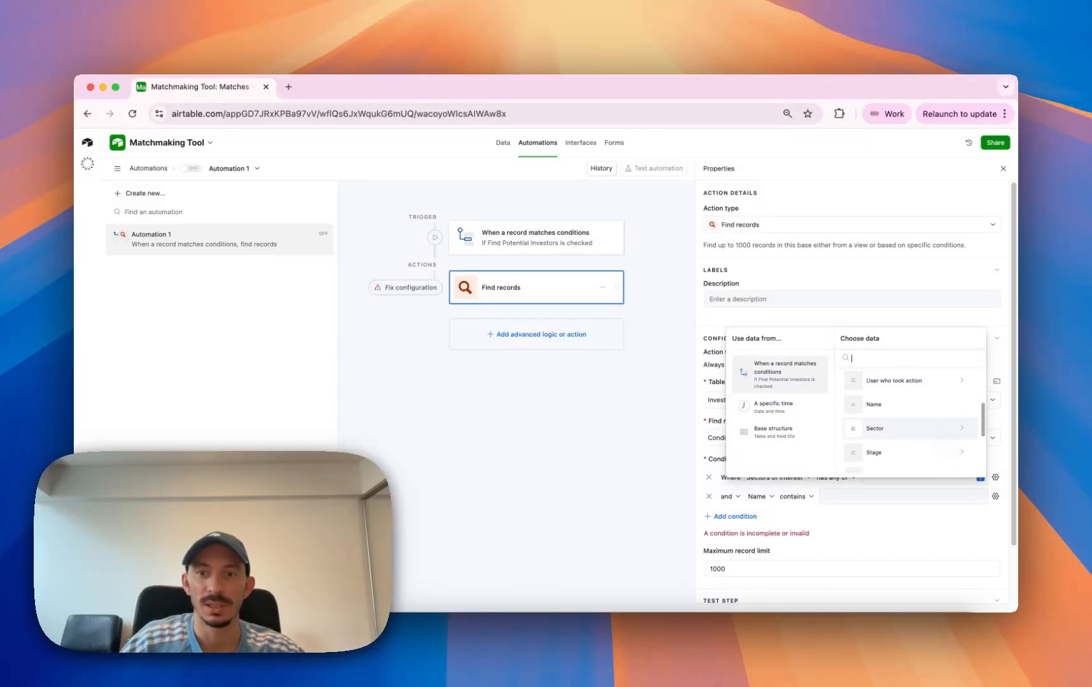
left_click(941, 439)
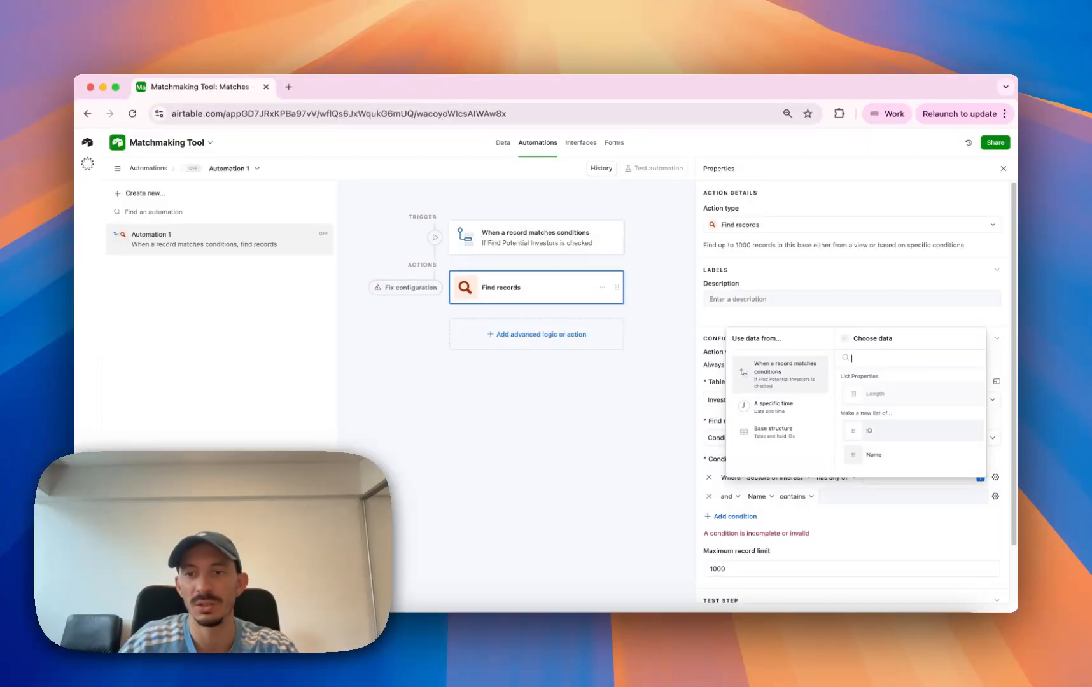
left_click(893, 434)
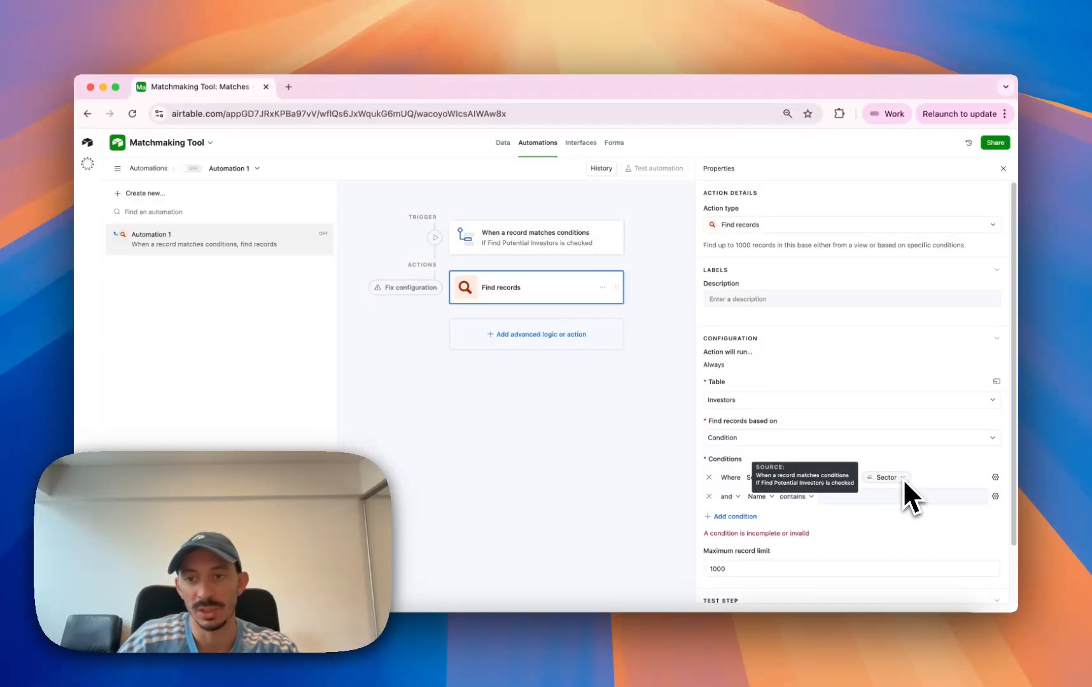
Set the second search condition to Stages of Interest has any of the triggering record's Stage IDs, using a dynamic value.
left_click(774, 497)
left_click(789, 560)
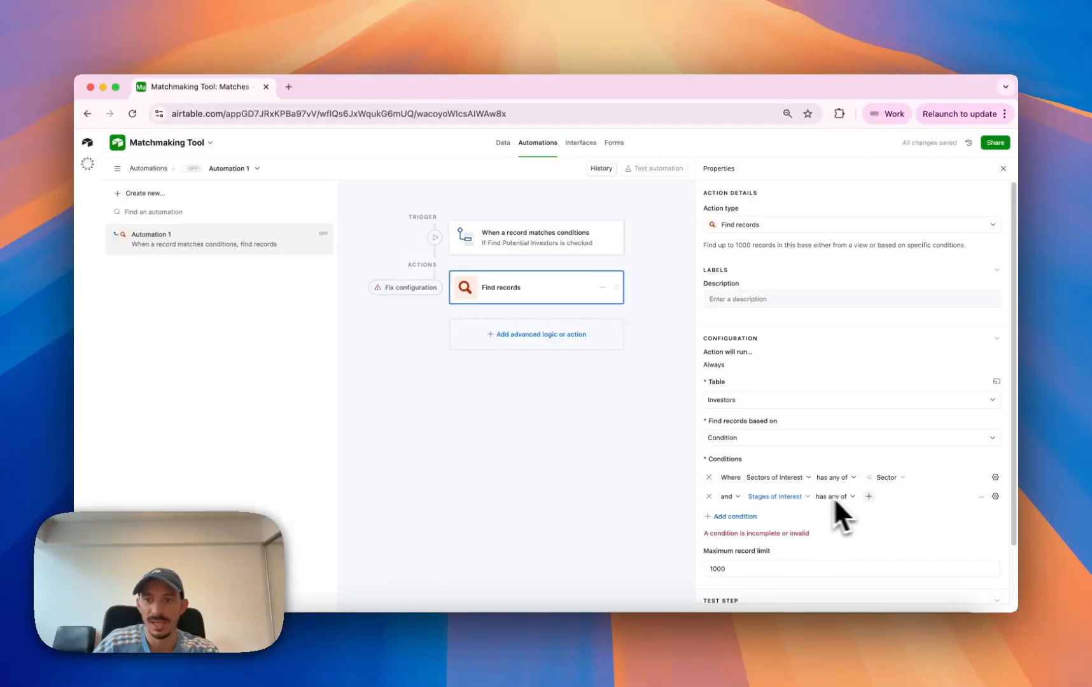
left_click(995, 497)
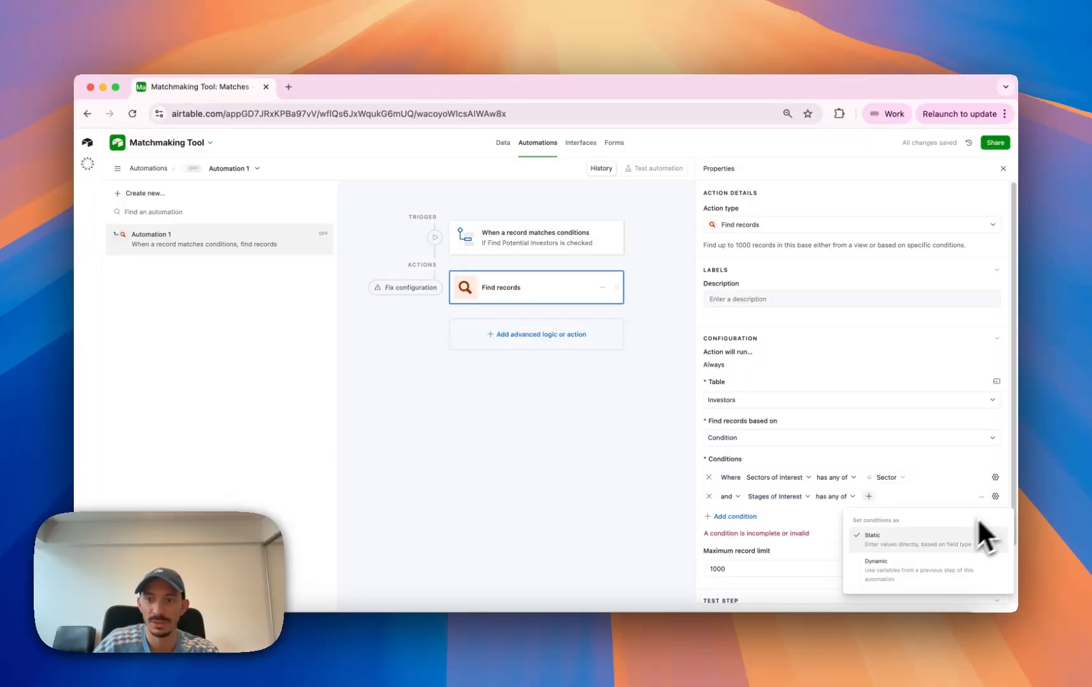
left_click(858, 576)
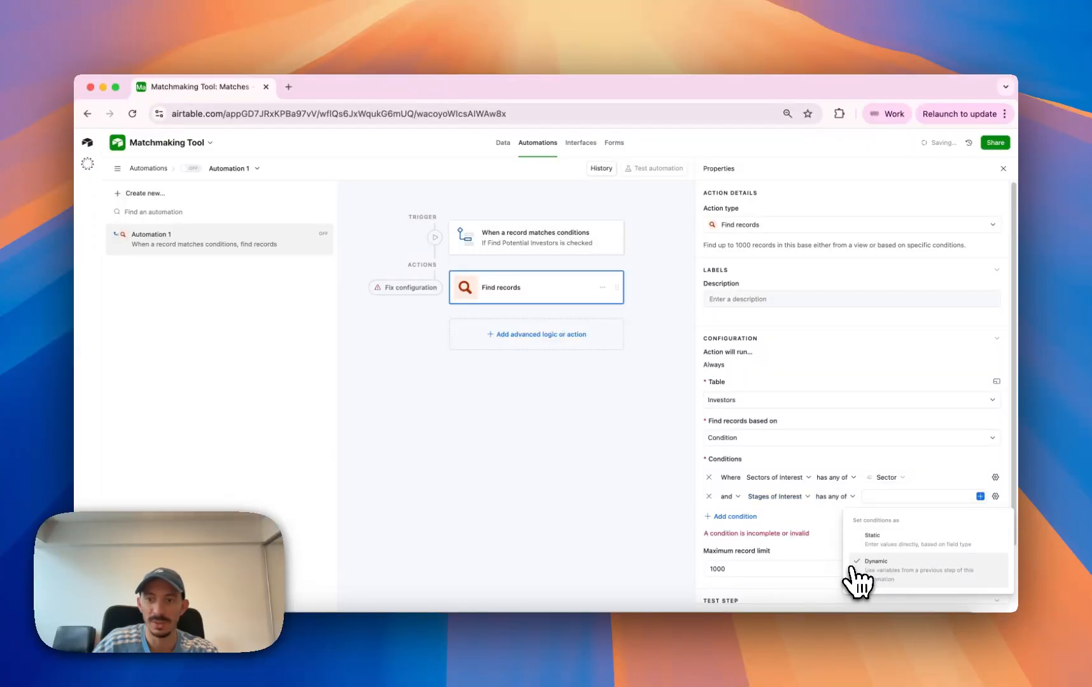
left_click(980, 497)
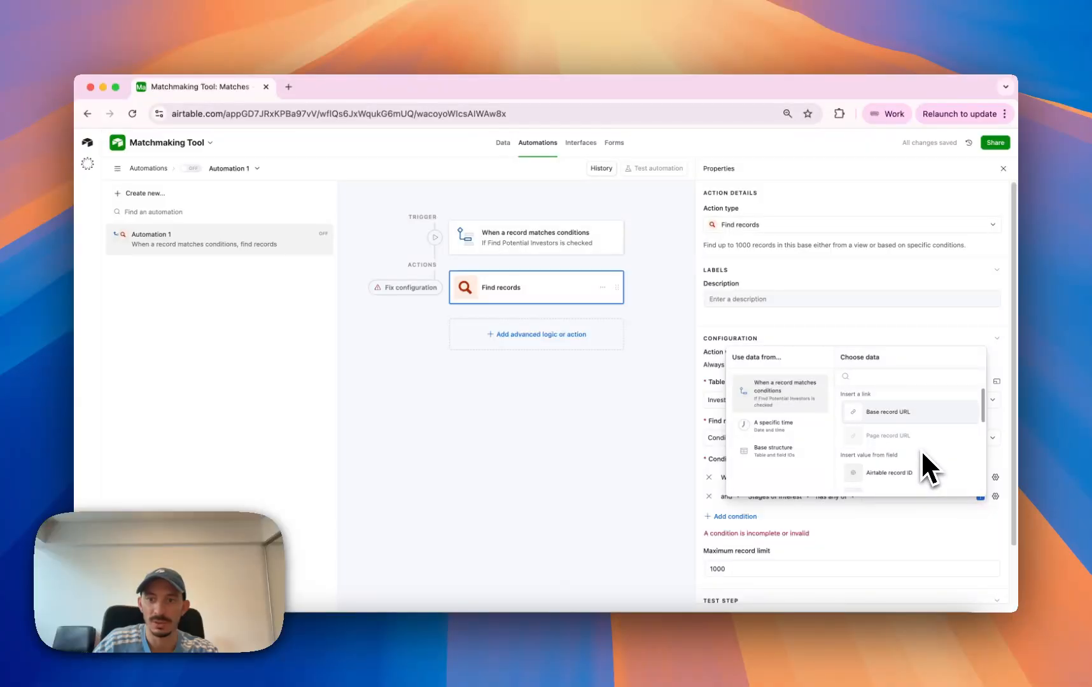
scroll(920, 450, "down", 5)
left_click(903, 455)
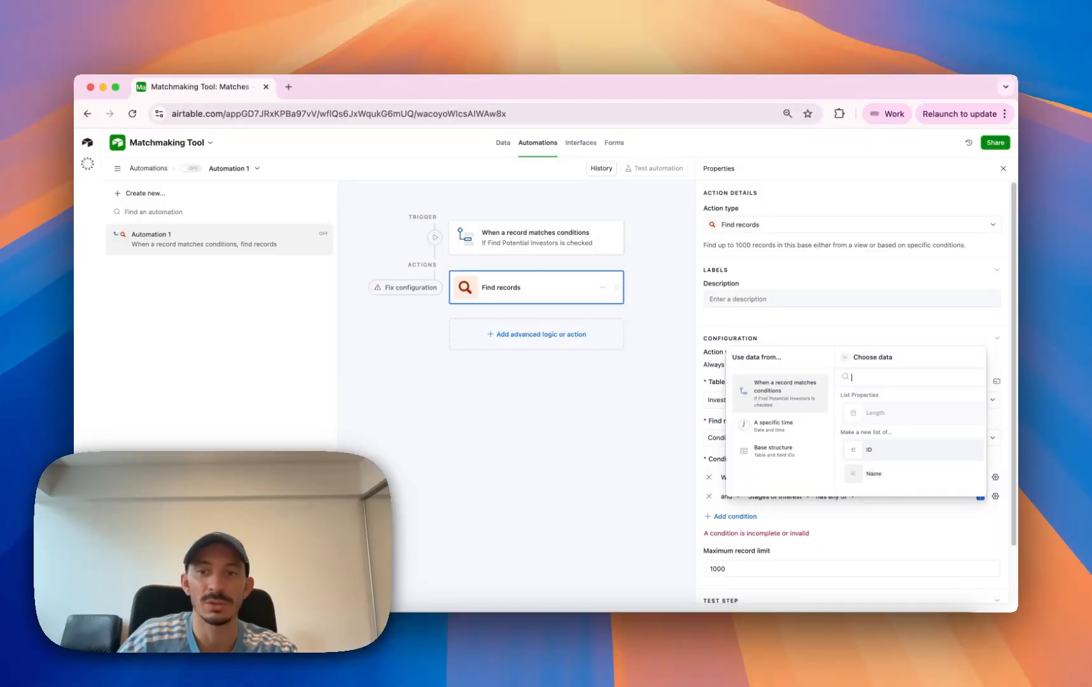
left_click(876, 452)
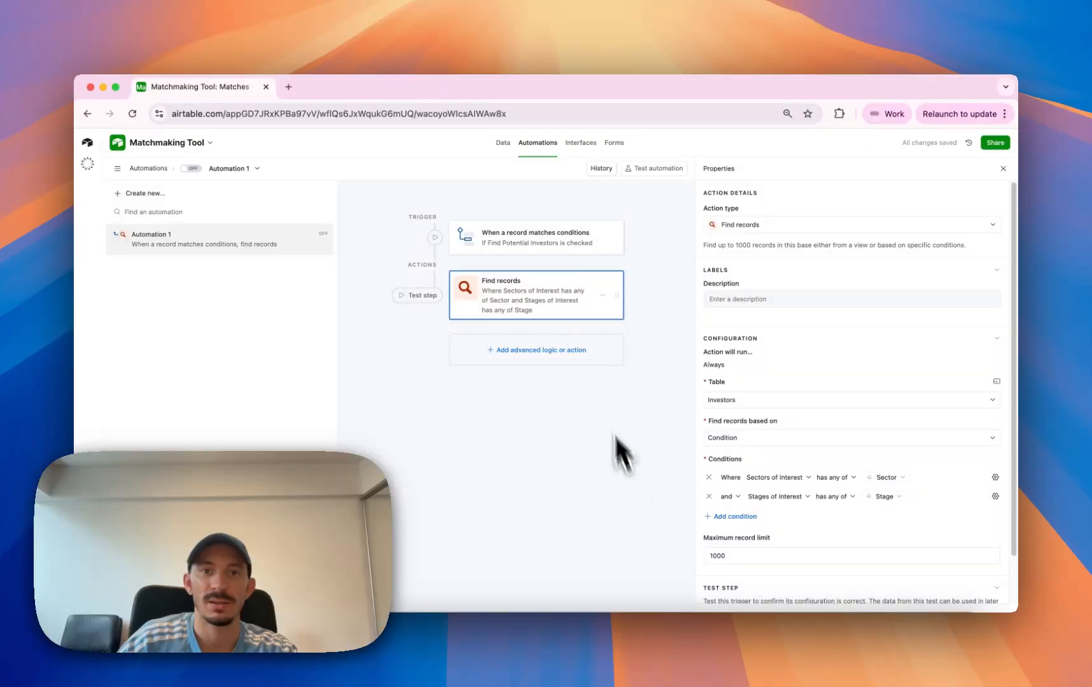
Compare Startup A's sector and stage in the Startups table with the sectors and stages of interest in the Investors table.
left_click(503, 142)
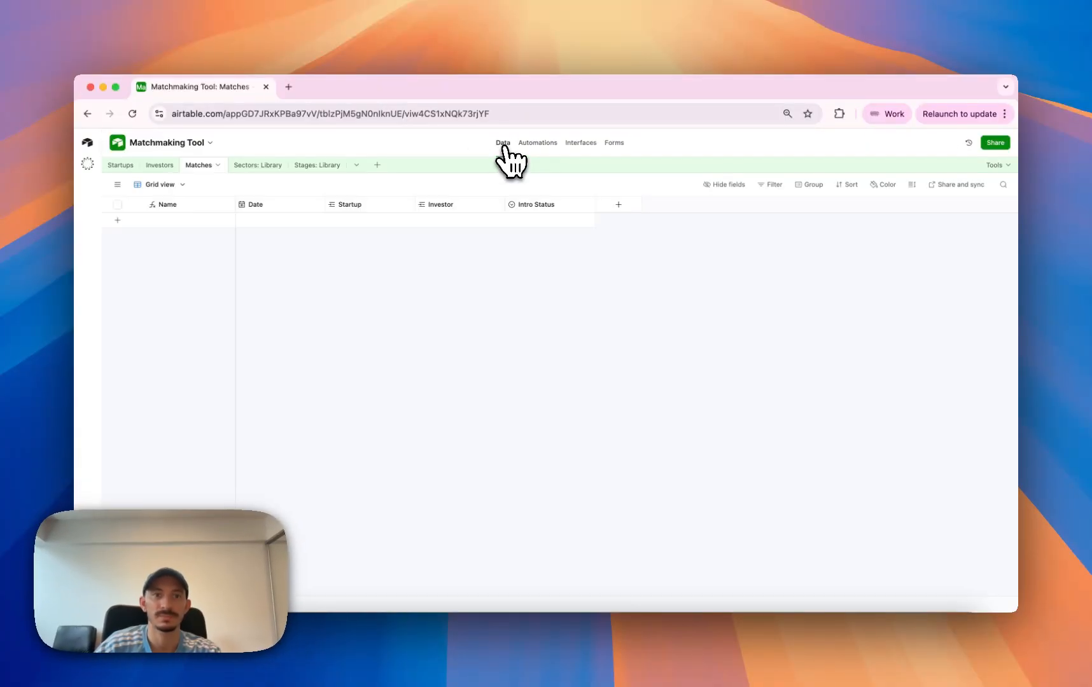
left_click(122, 165)
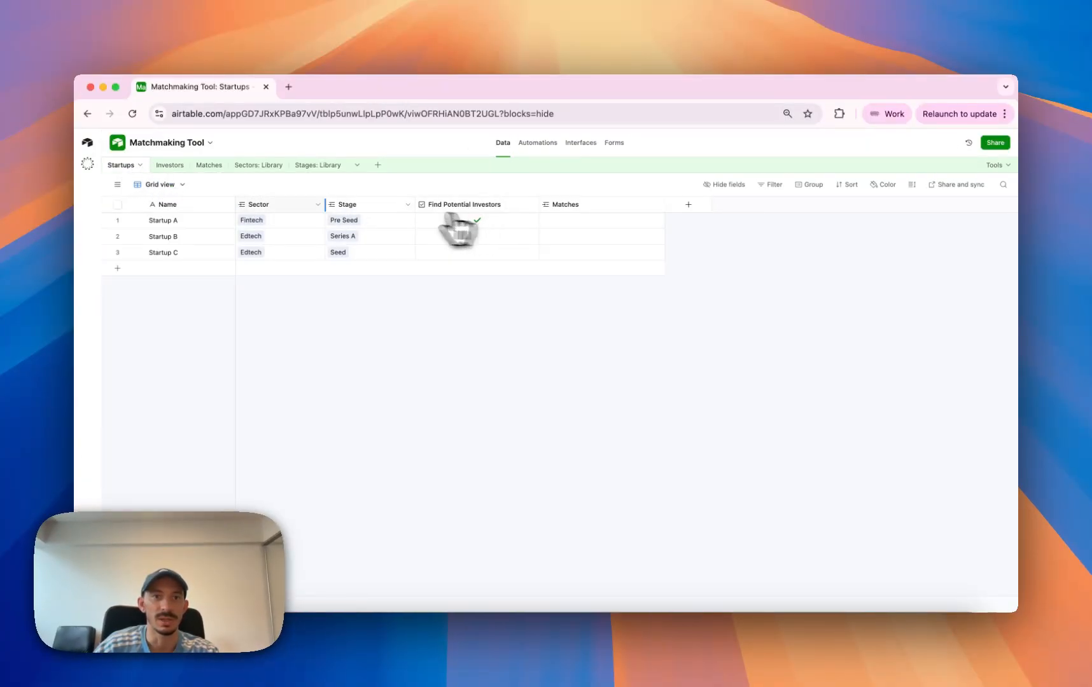
left_click(491, 221)
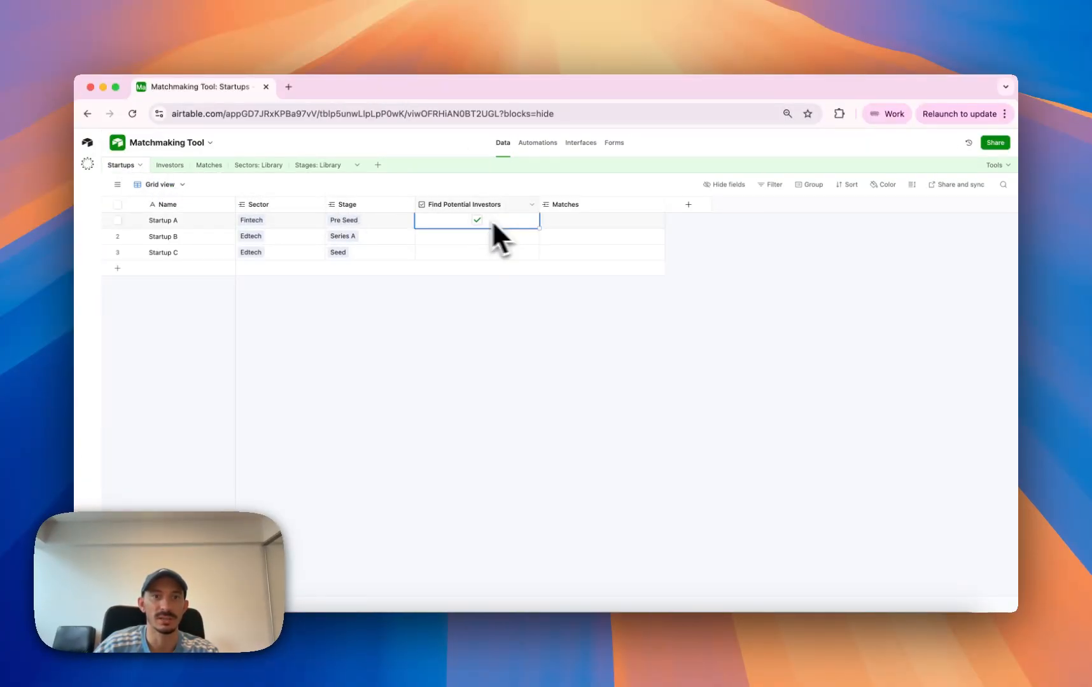
left_click(300, 220)
left_click(386, 222)
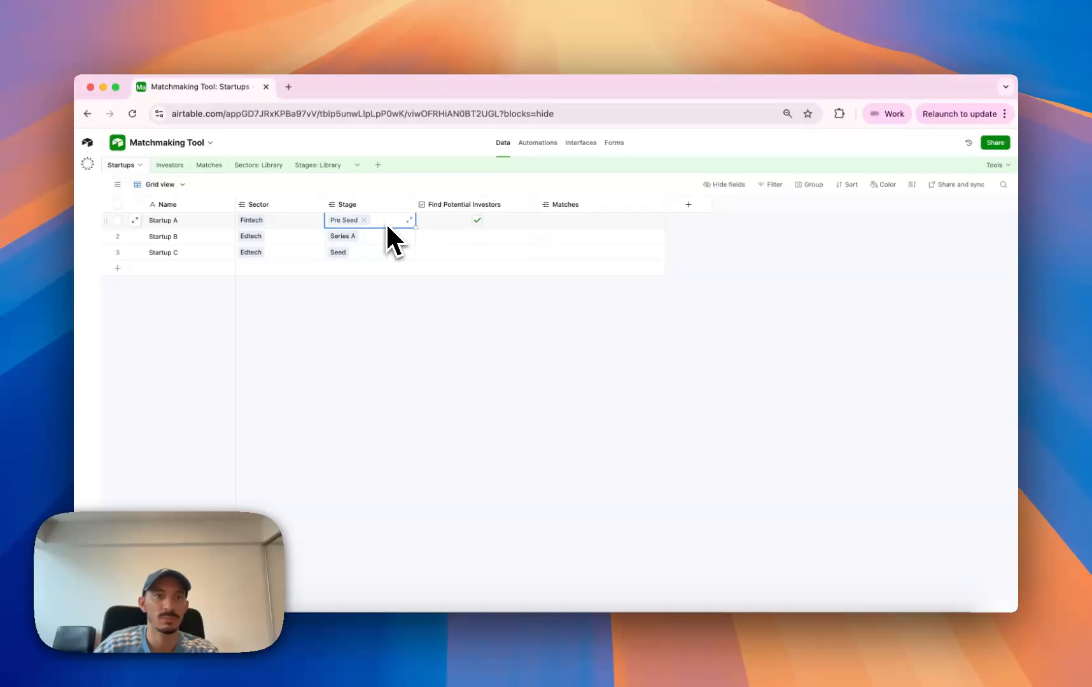
left_click(176, 167)
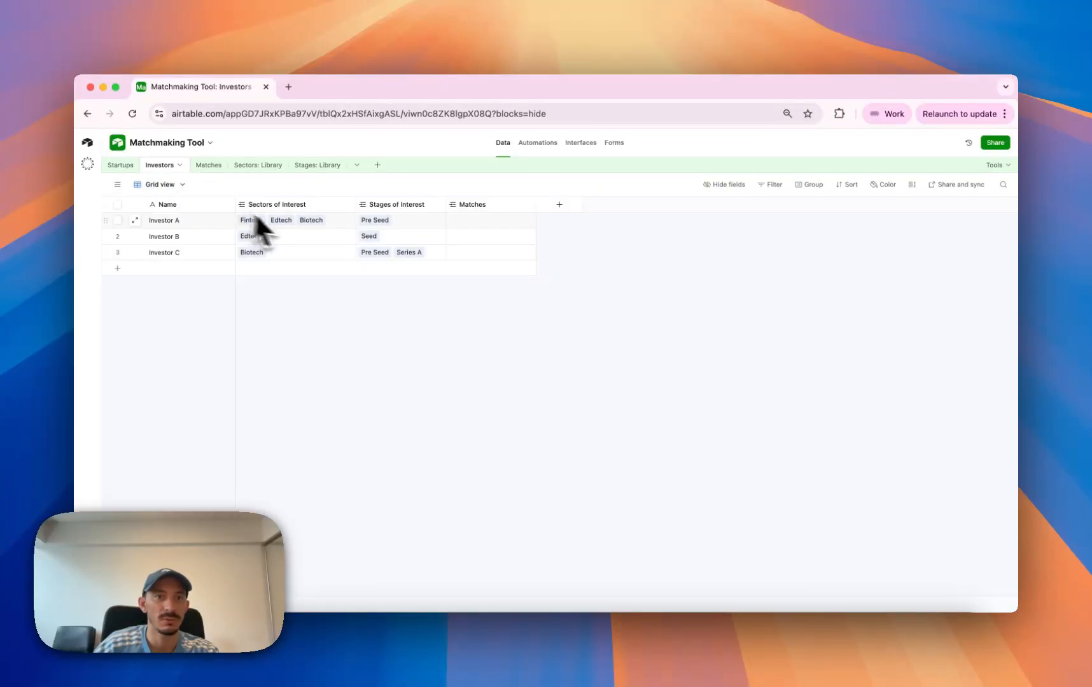
left_click(399, 224)
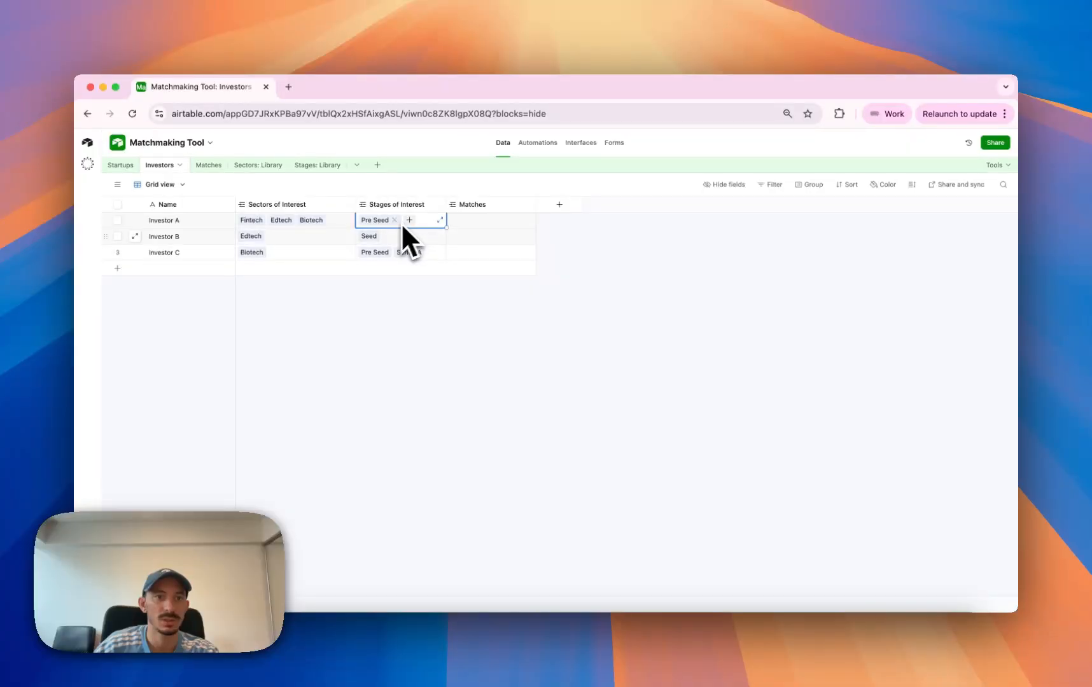
Add an Investor D record to the Investors table with sector of interest Fintech and stage of interest Pre Seed.
left_click(191, 268)
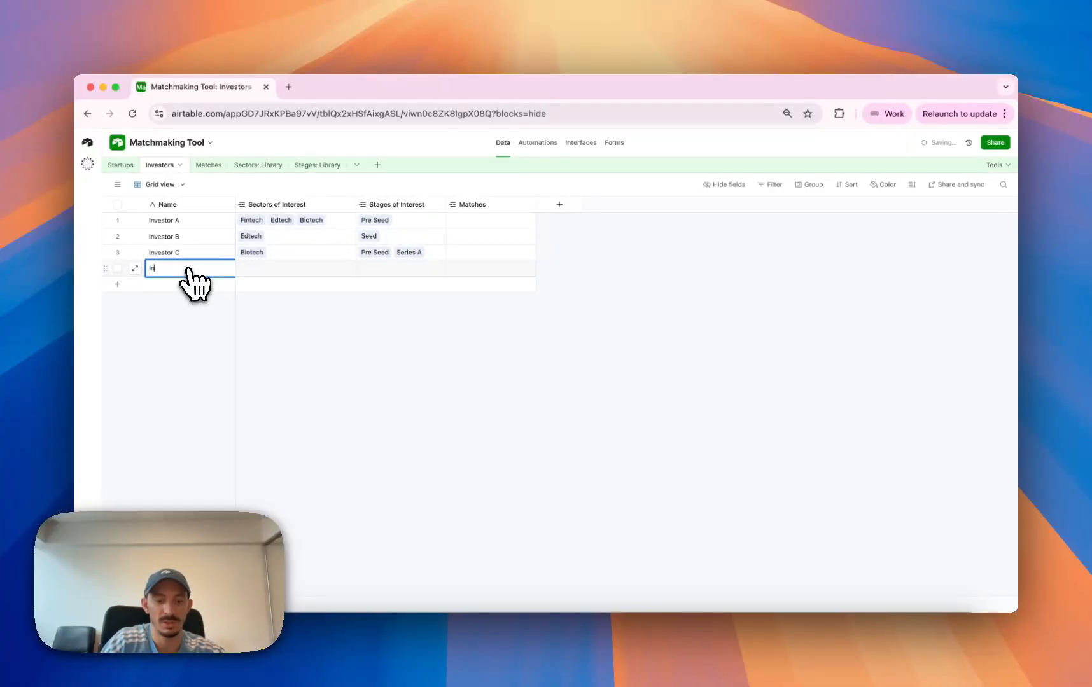
type("Investor D")
left_click(251, 275)
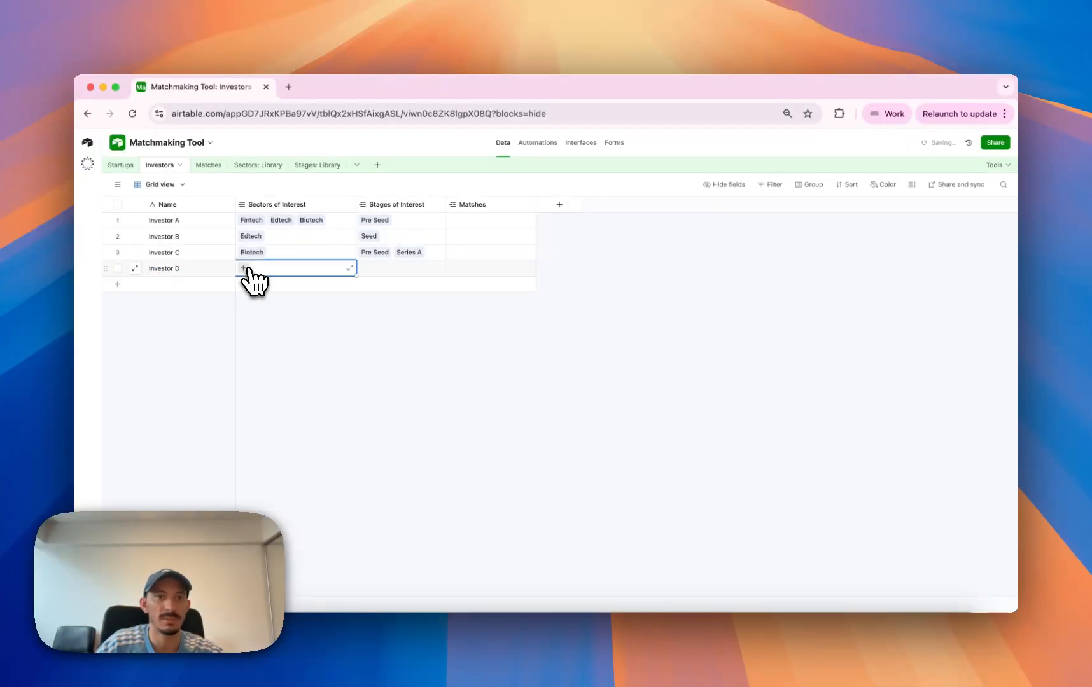
left_click(248, 271)
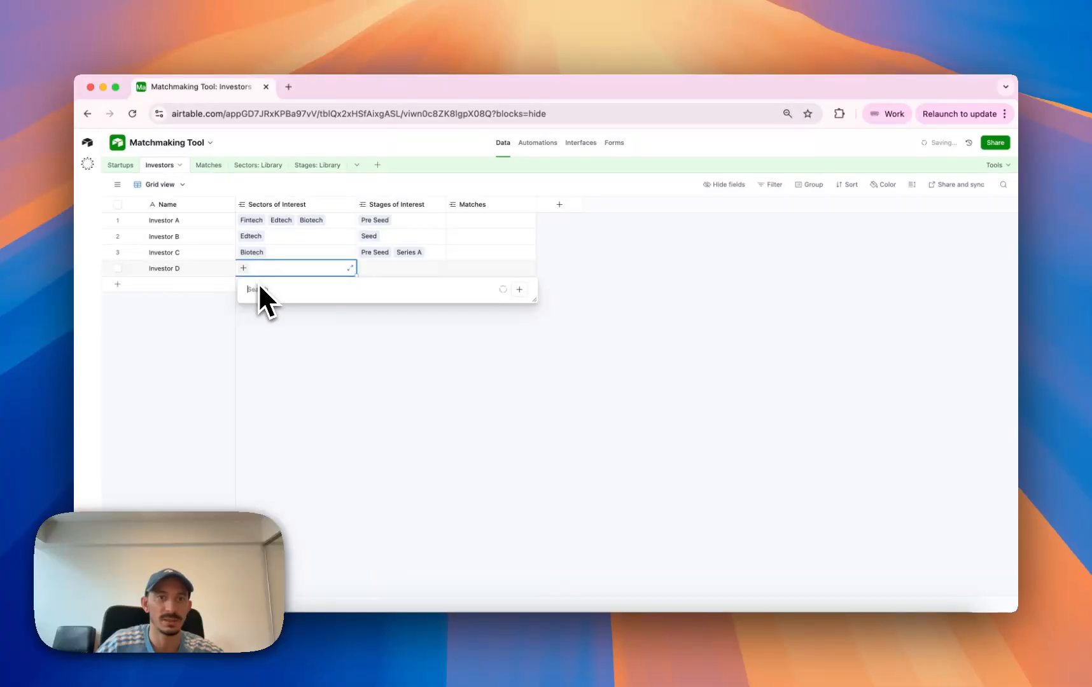
left_click(271, 315)
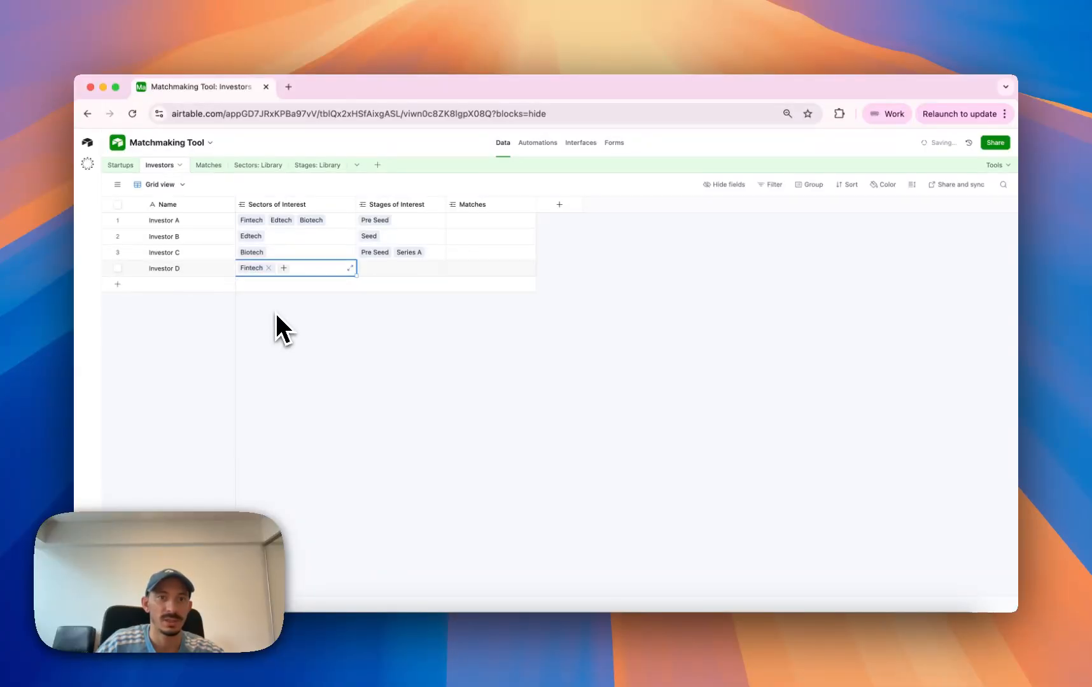
left_click(370, 273)
left_click(380, 311)
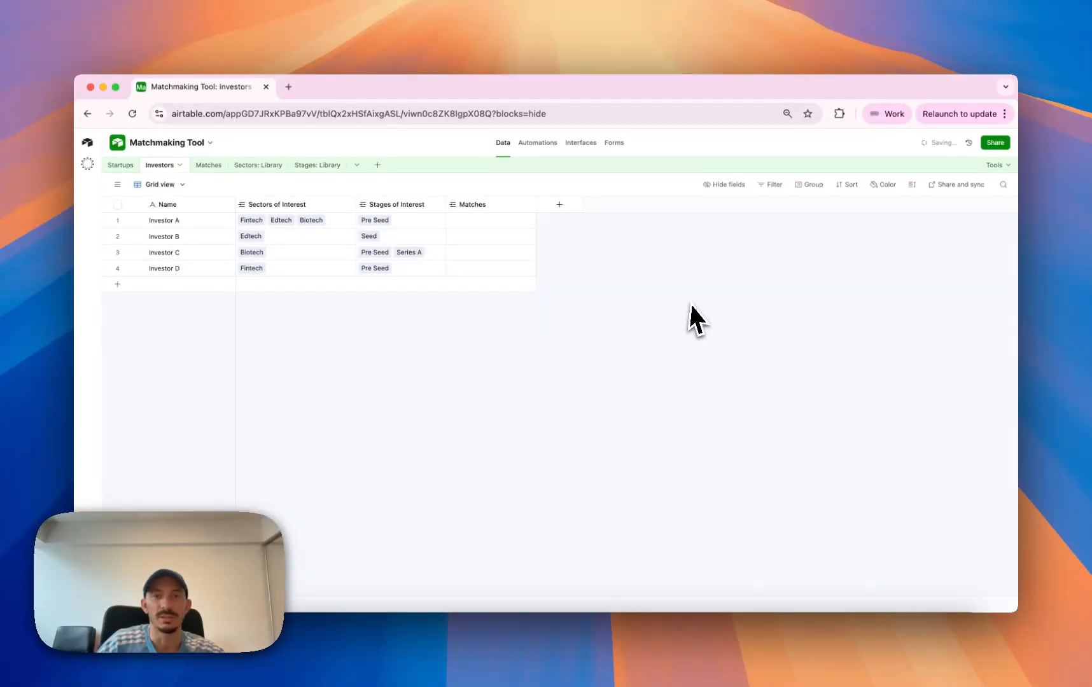
Test the automation's trigger and its Find records action, and review the list of found investors.
left_click(538, 143)
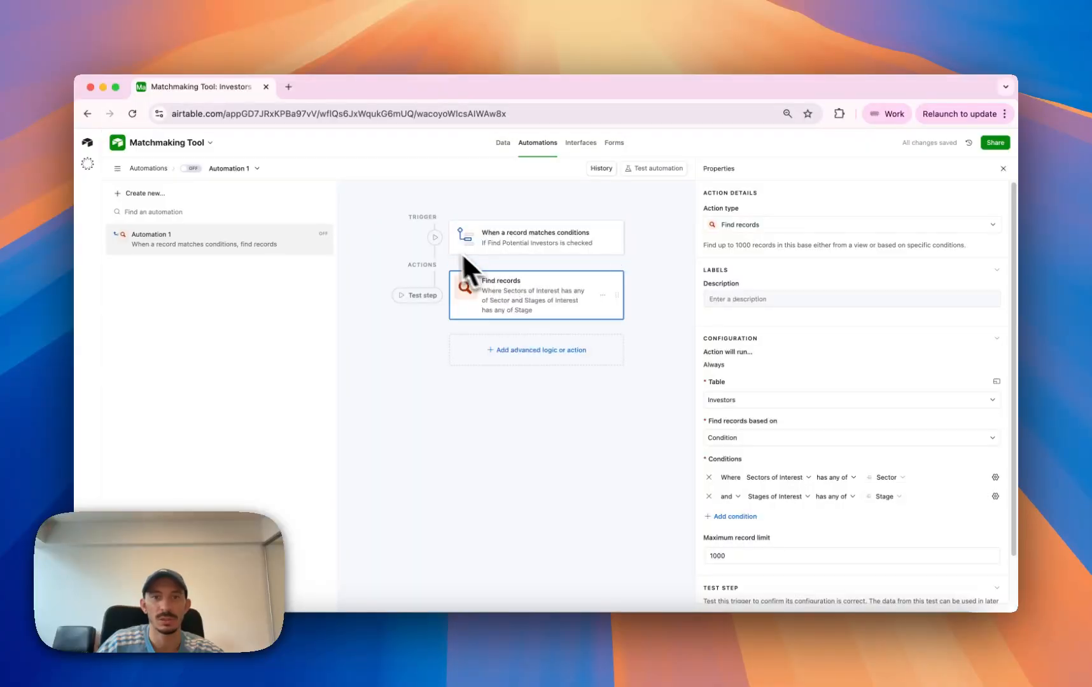
left_click(438, 238)
left_click(467, 316)
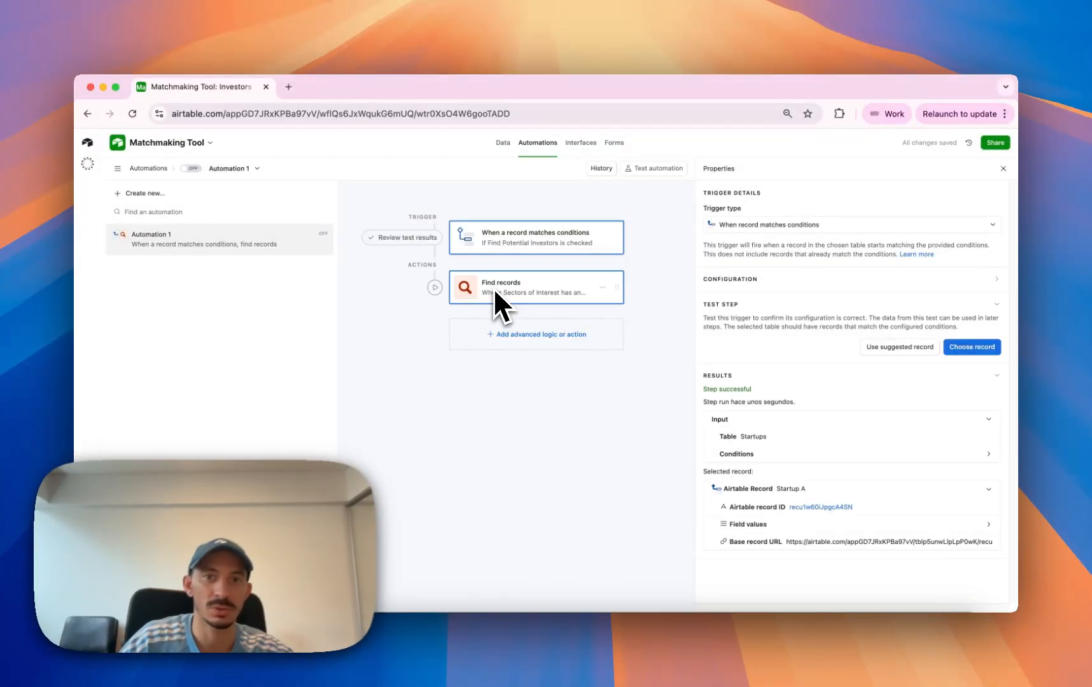
left_click(431, 288)
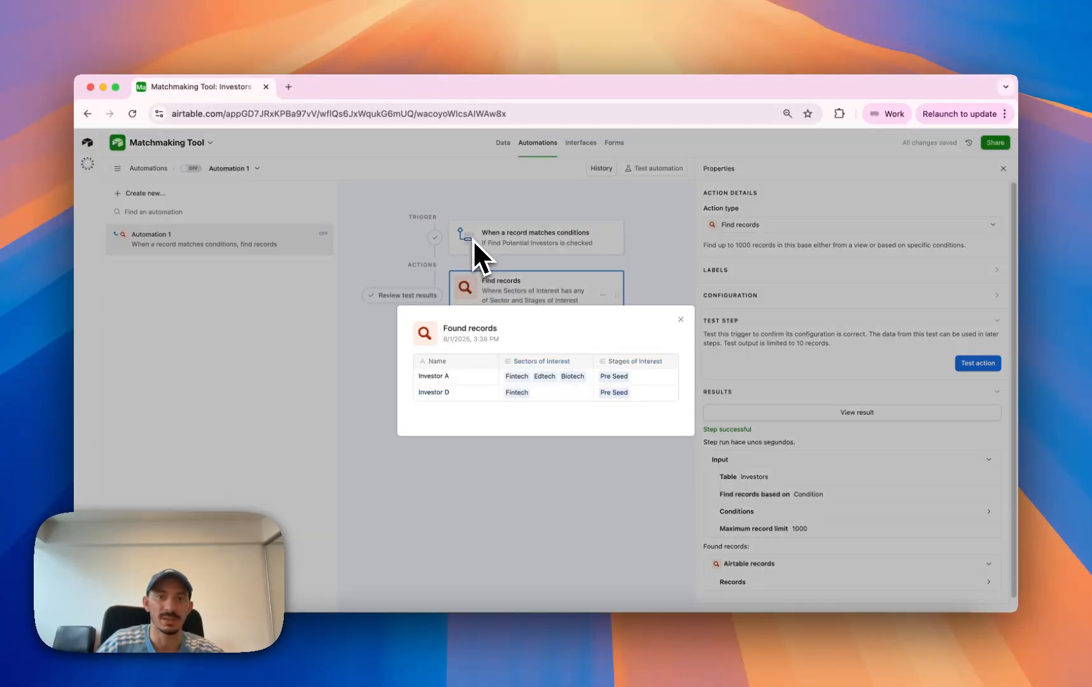
left_click_drag(457, 379, 429, 377)
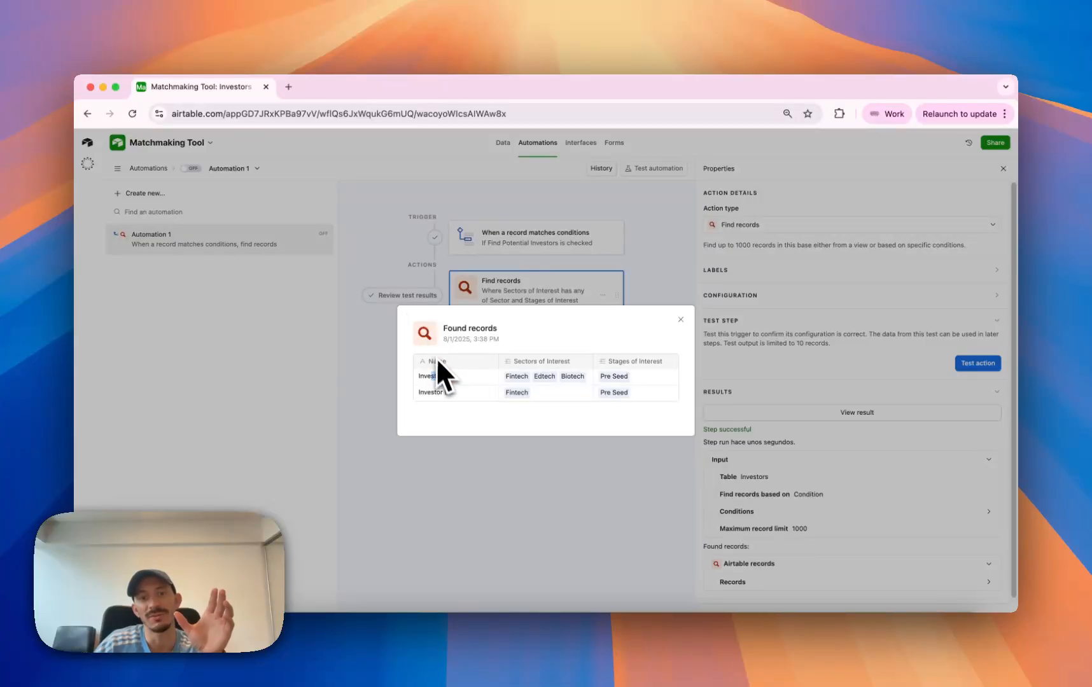
double_click(437, 393)
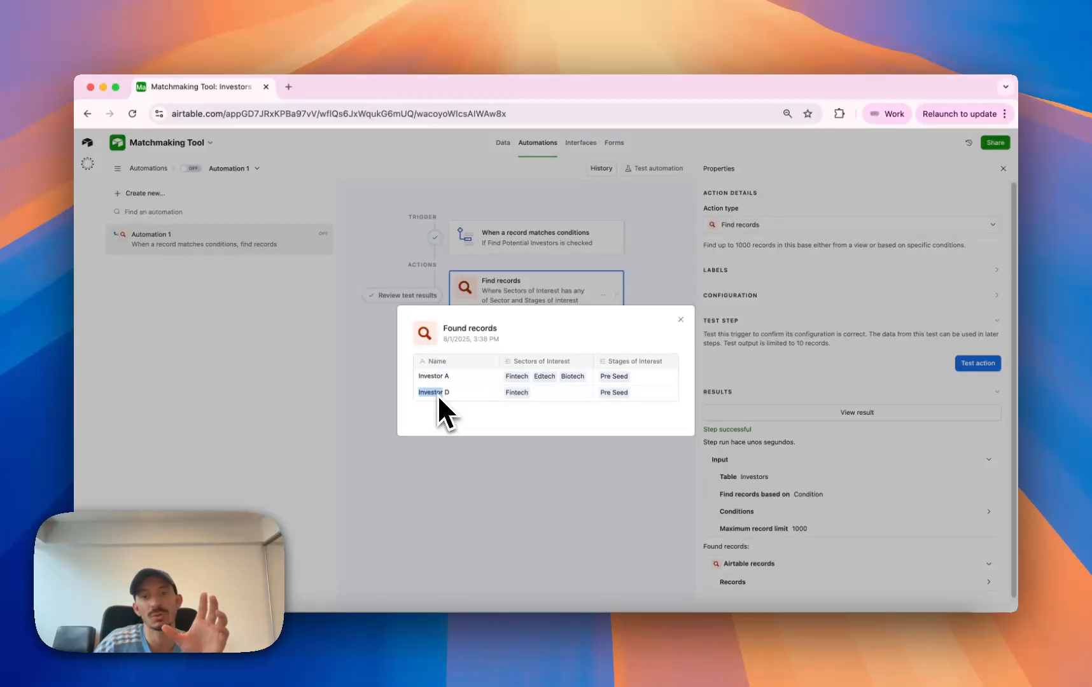
left_click(501, 475)
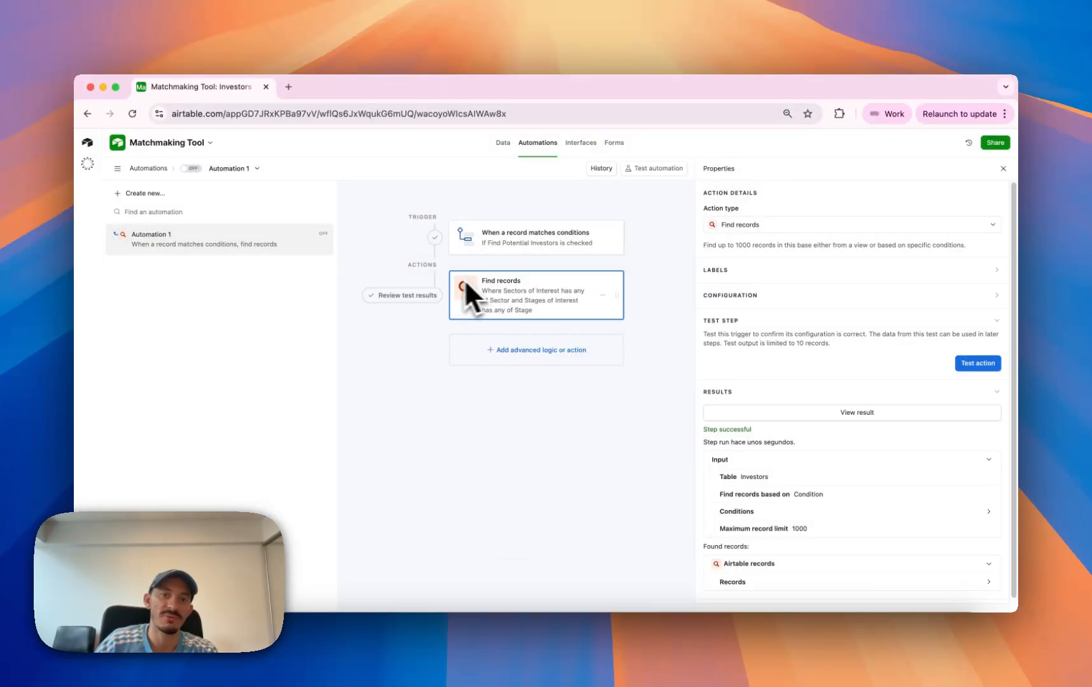
Review the Matches table's fields, examining the Date field's default setting and the Intro Status field's options and default.
left_click(503, 143)
left_click(220, 167)
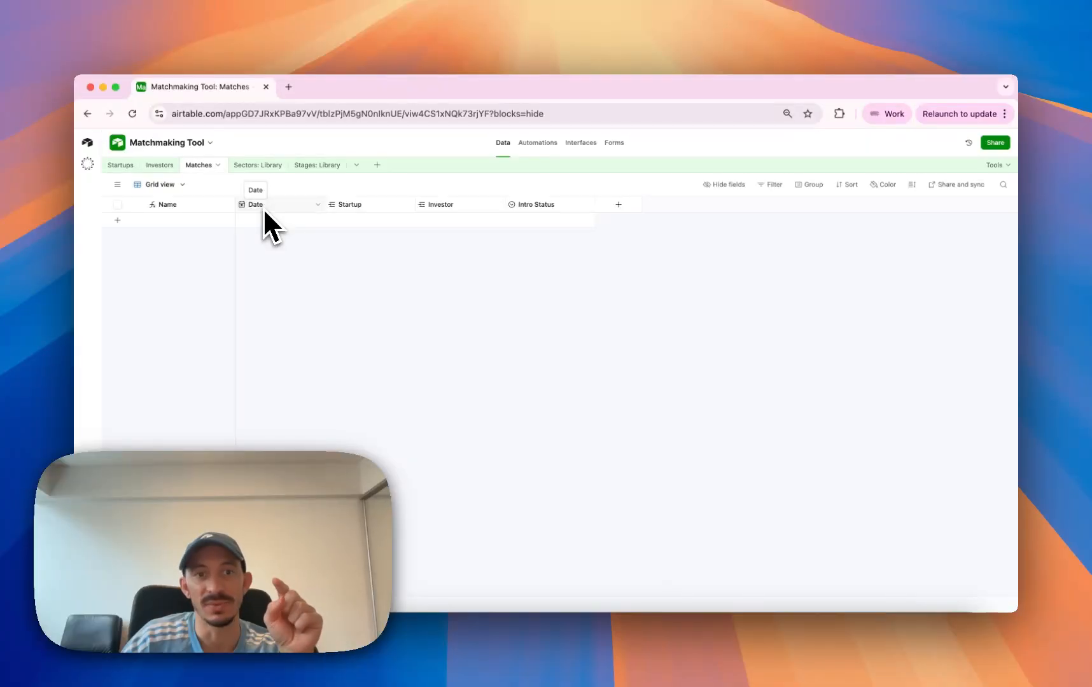
double_click(263, 207)
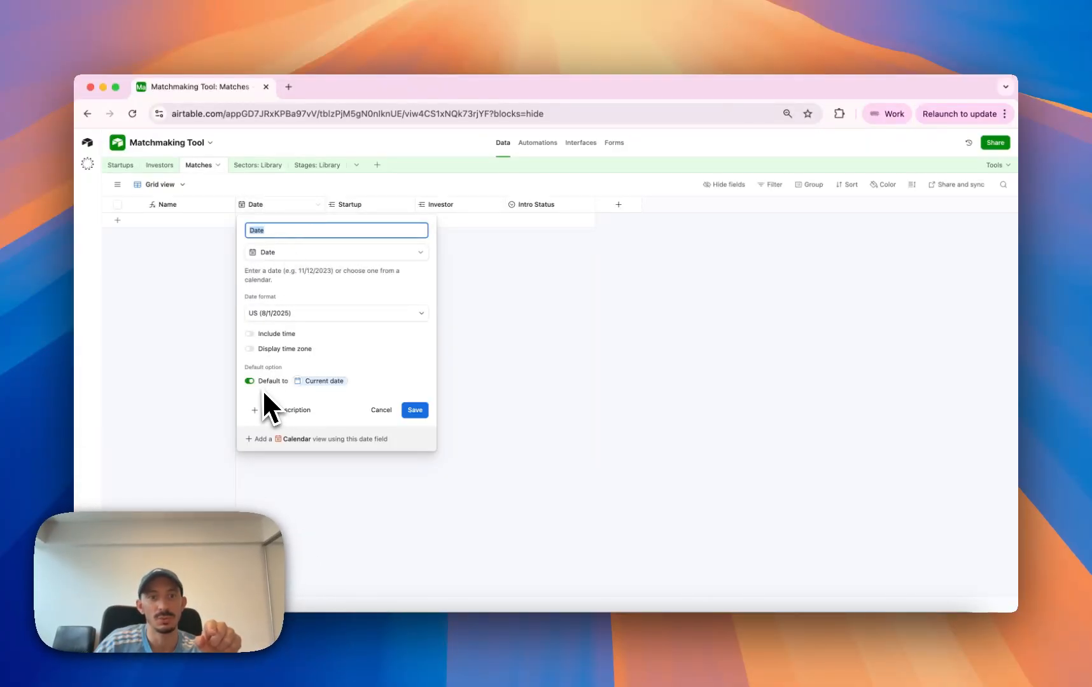
left_click(421, 408)
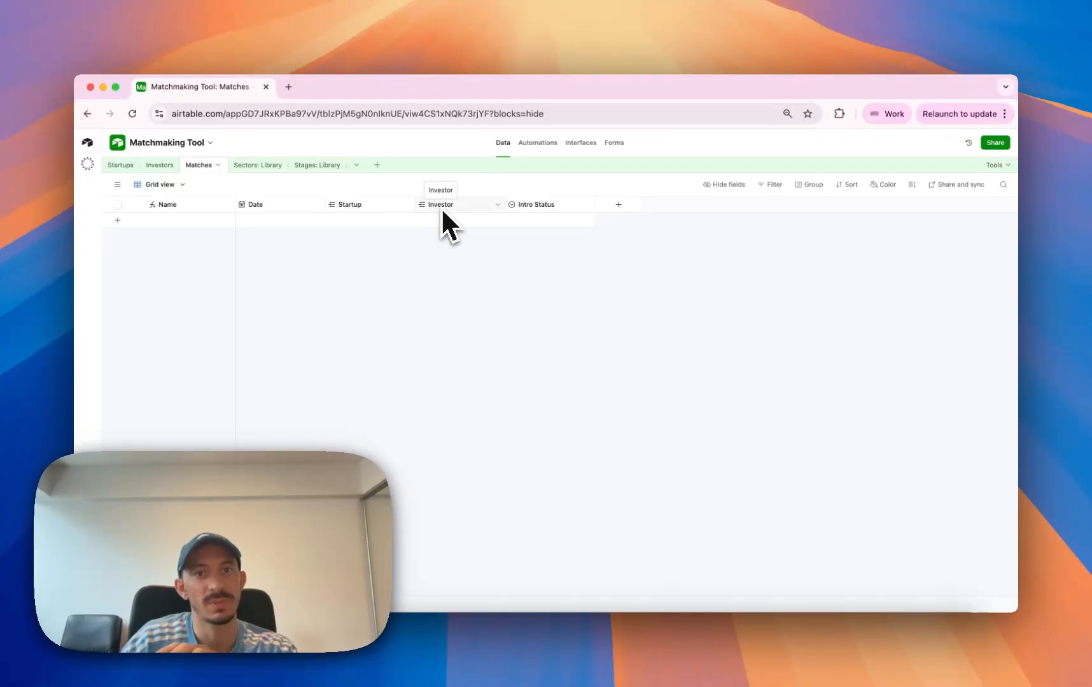
double_click(544, 208)
double_click(566, 338)
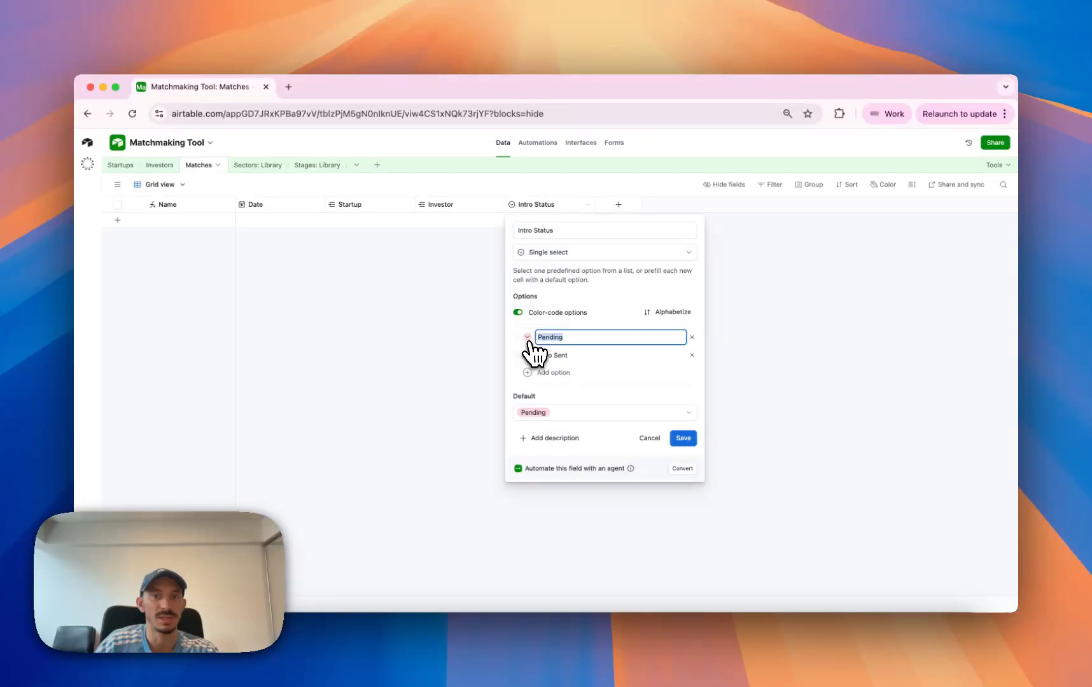
left_click(553, 354)
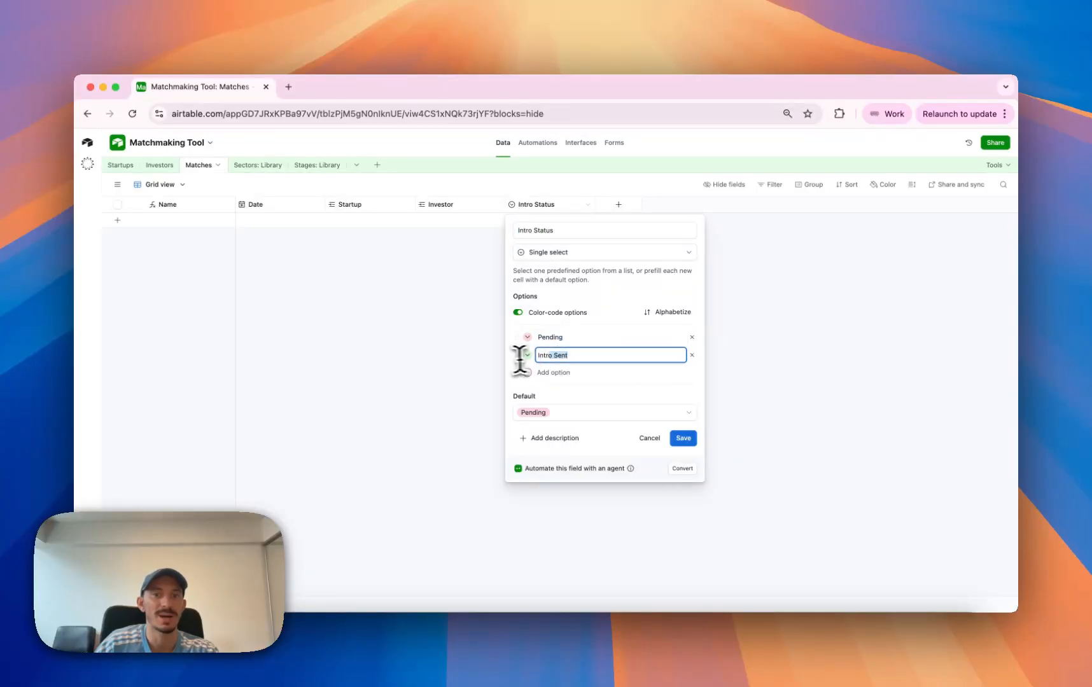
left_click(747, 341)
Add a repeating group to the automation after the Find records action.
left_click(542, 145)
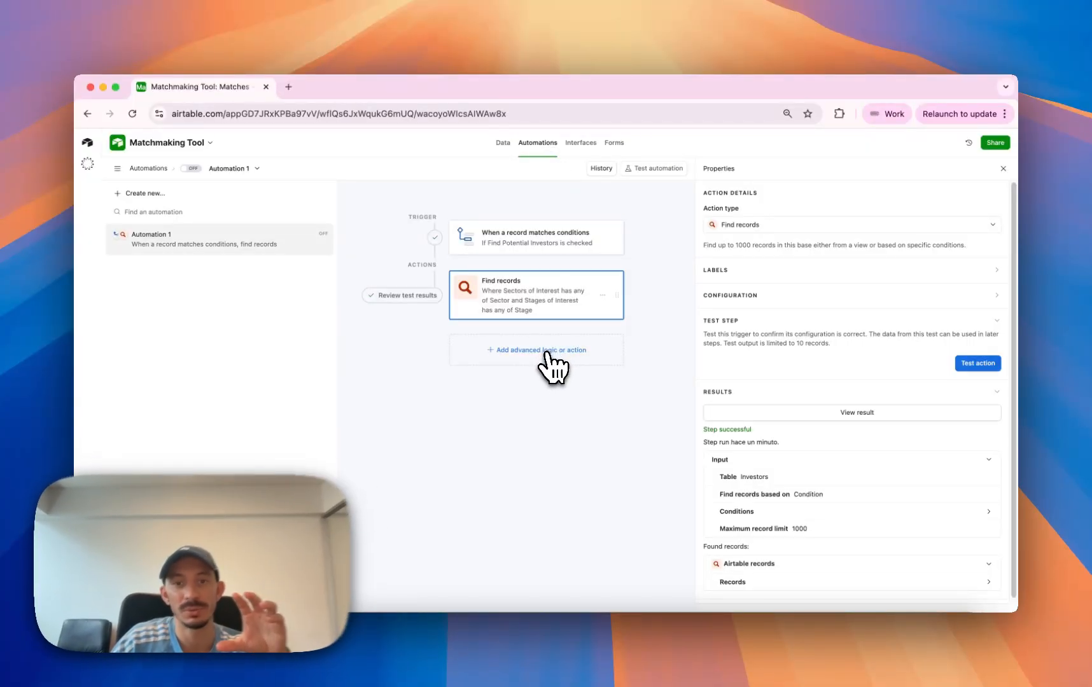
left_click(547, 354)
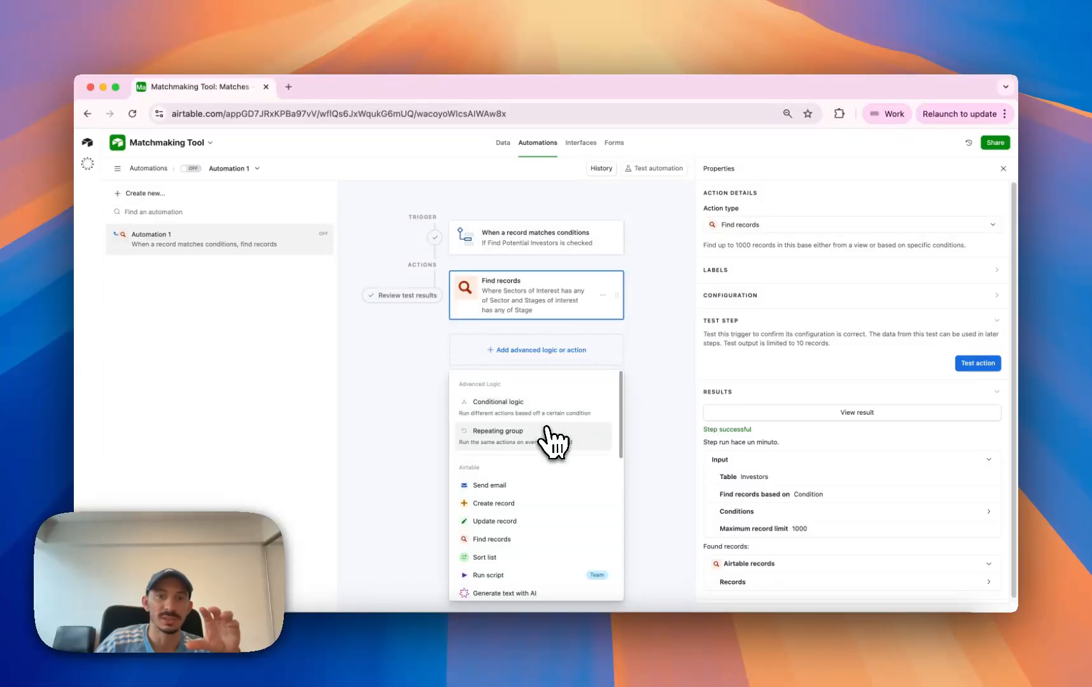
left_click(512, 445)
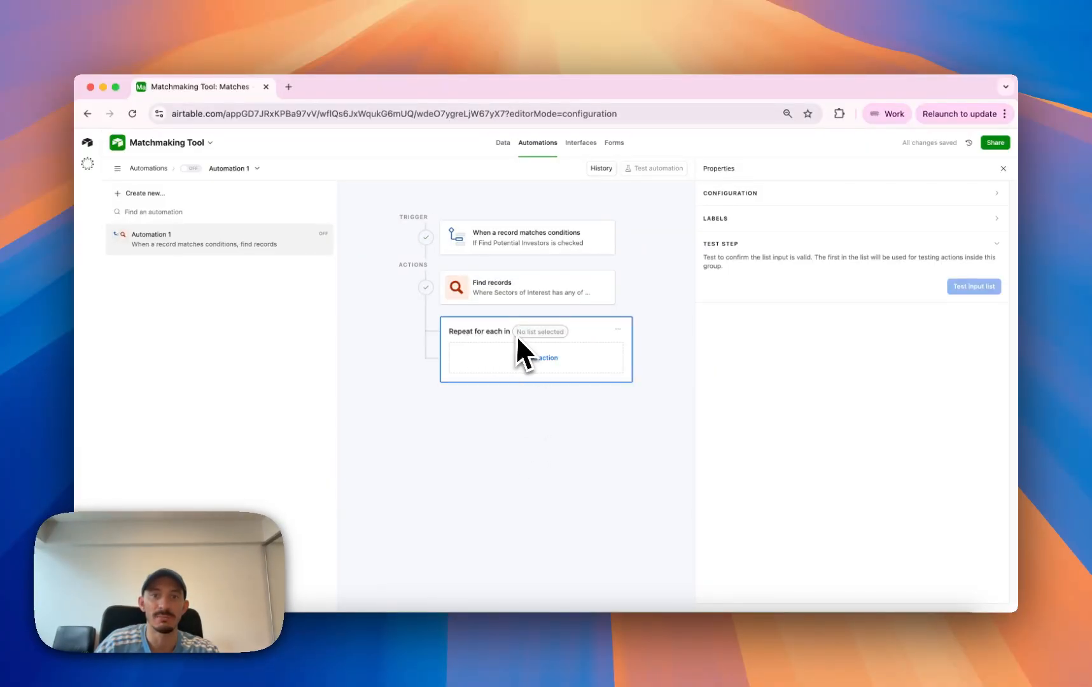
Set the repeating group's input list to the output of the Find records action, used as a list.
left_click(506, 294)
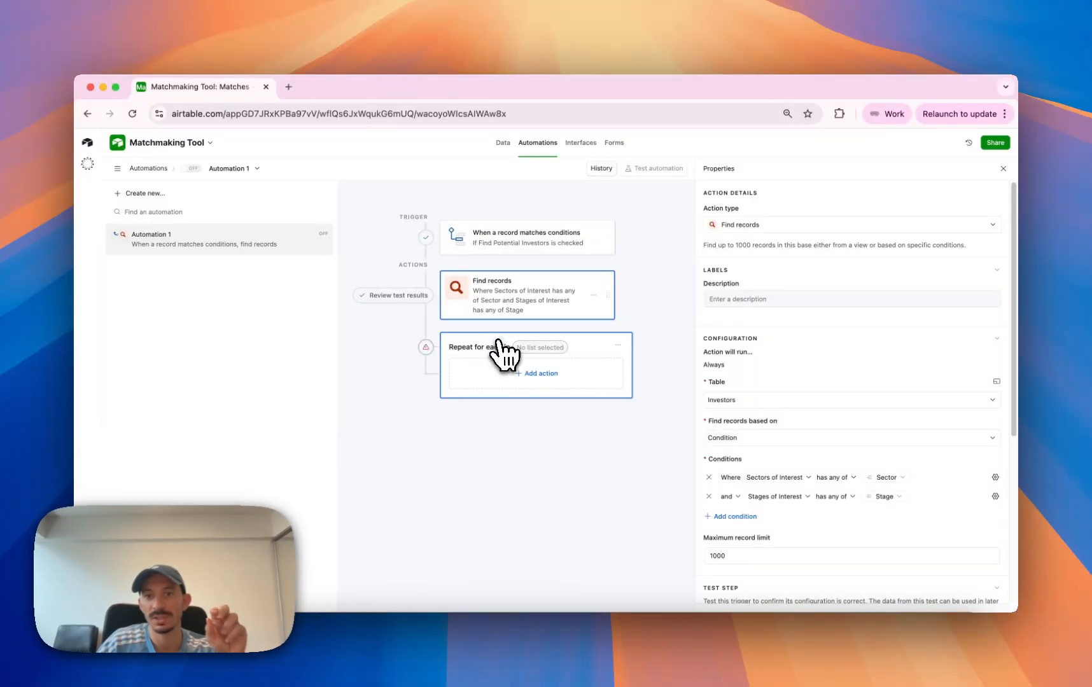
left_click(503, 350)
left_click(760, 240)
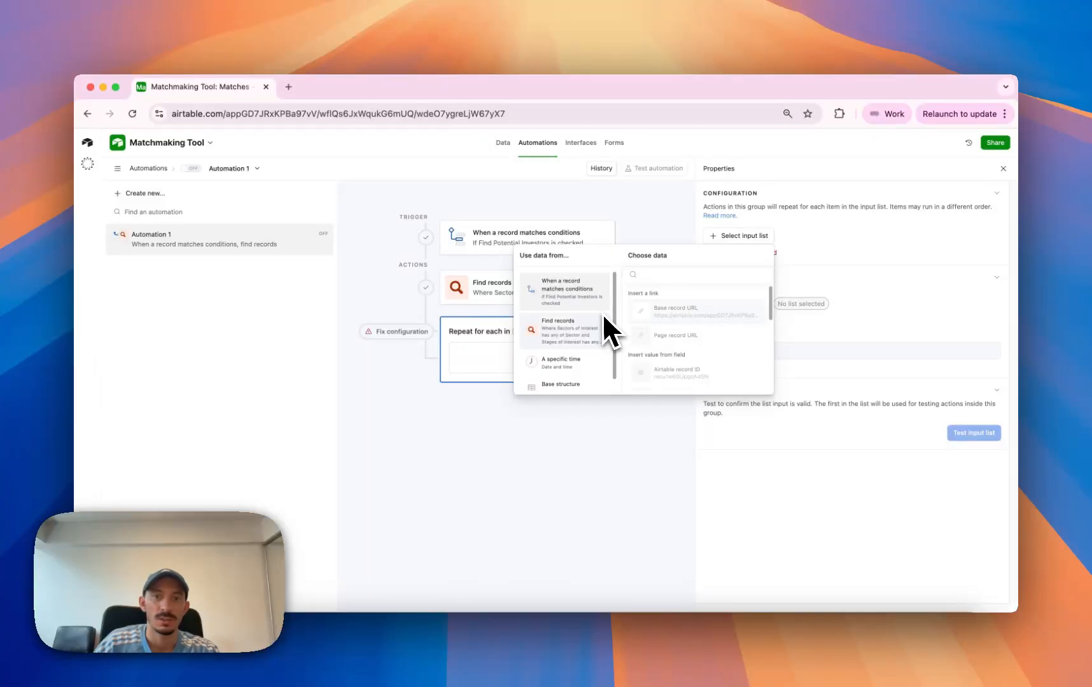
left_click(663, 210)
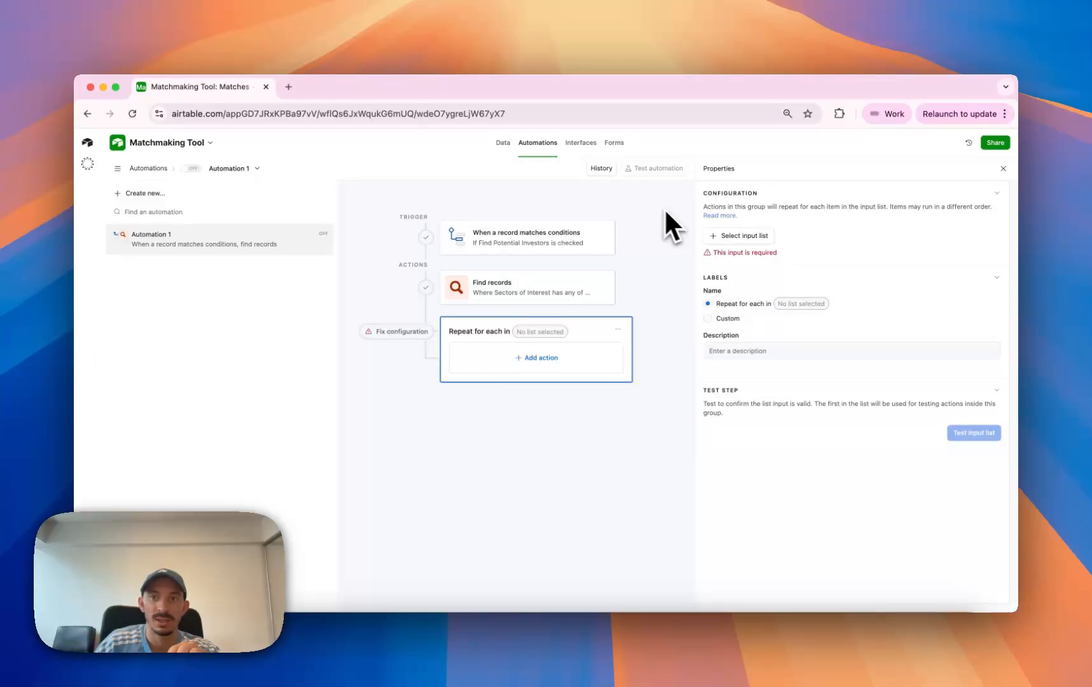
left_click(740, 237)
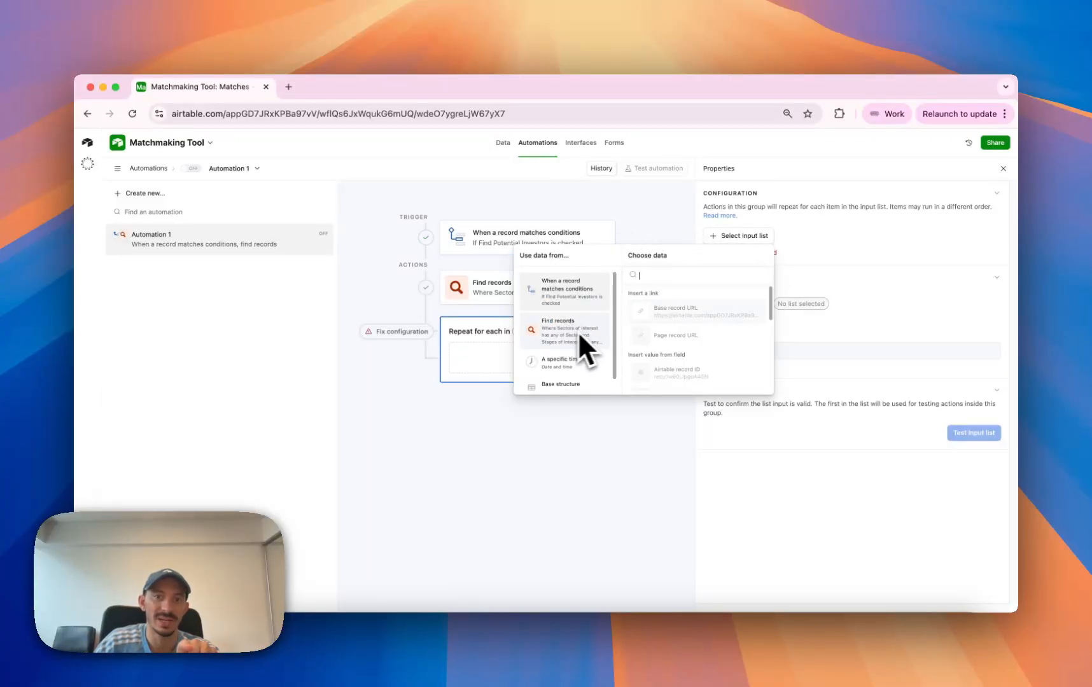
scroll(561, 331, "down", 1)
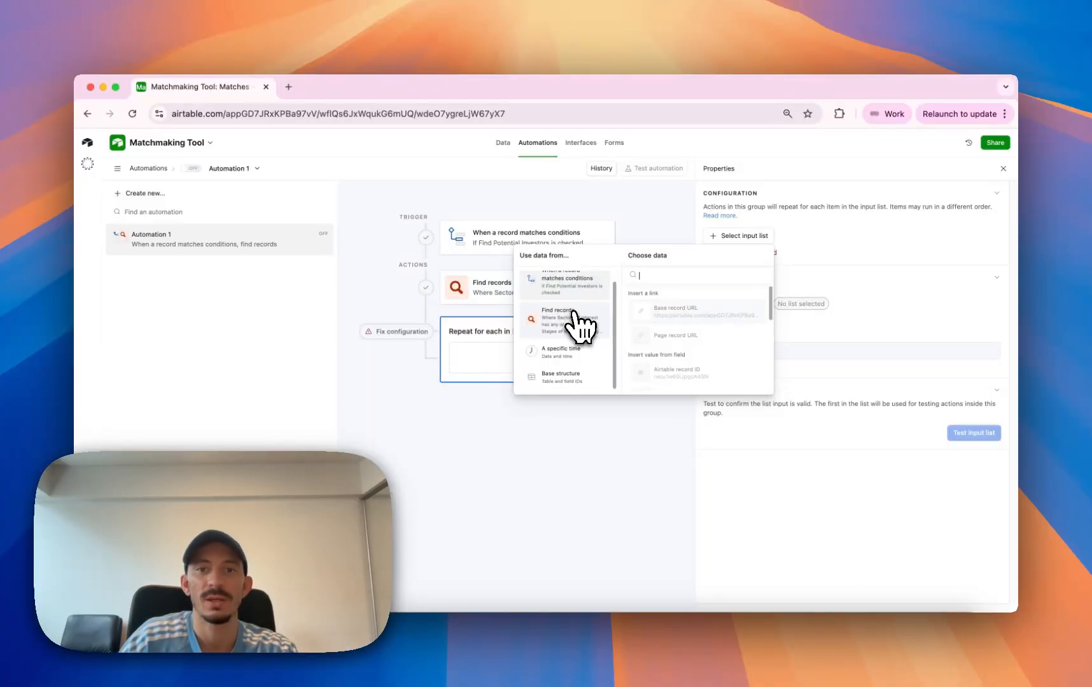
left_click(576, 314)
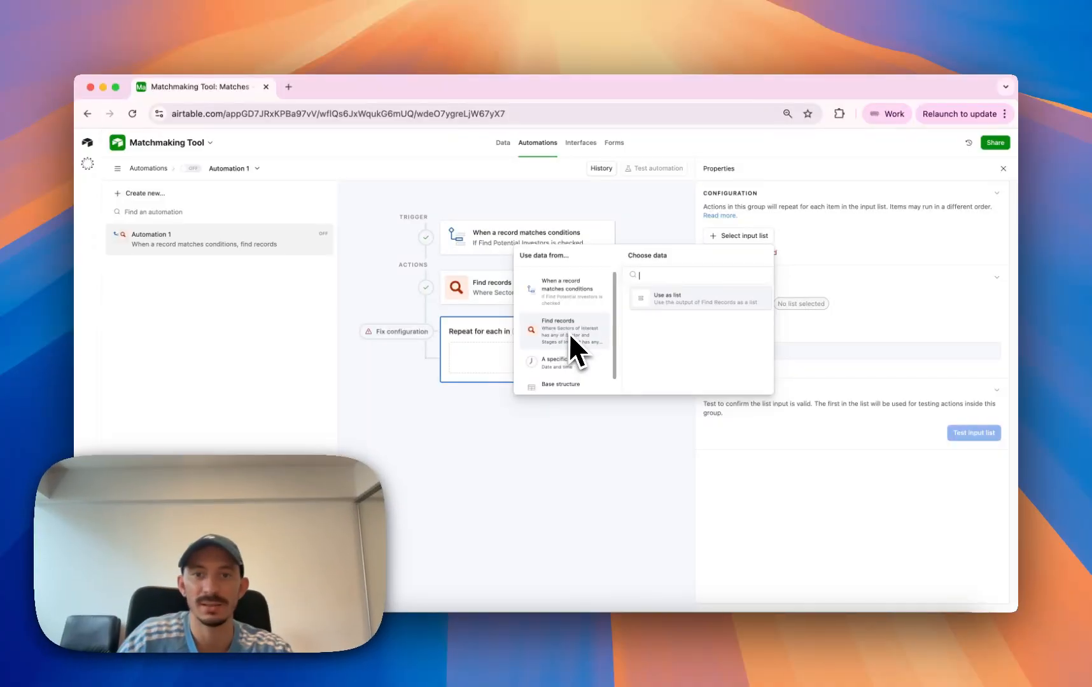
left_click(671, 305)
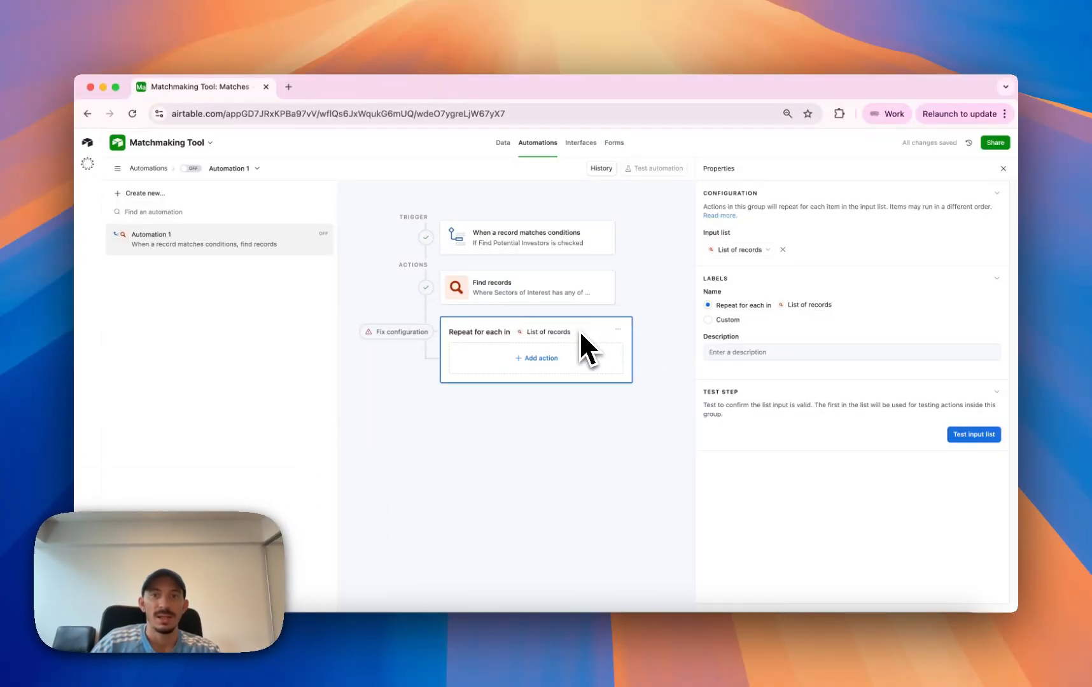
left_click(415, 335)
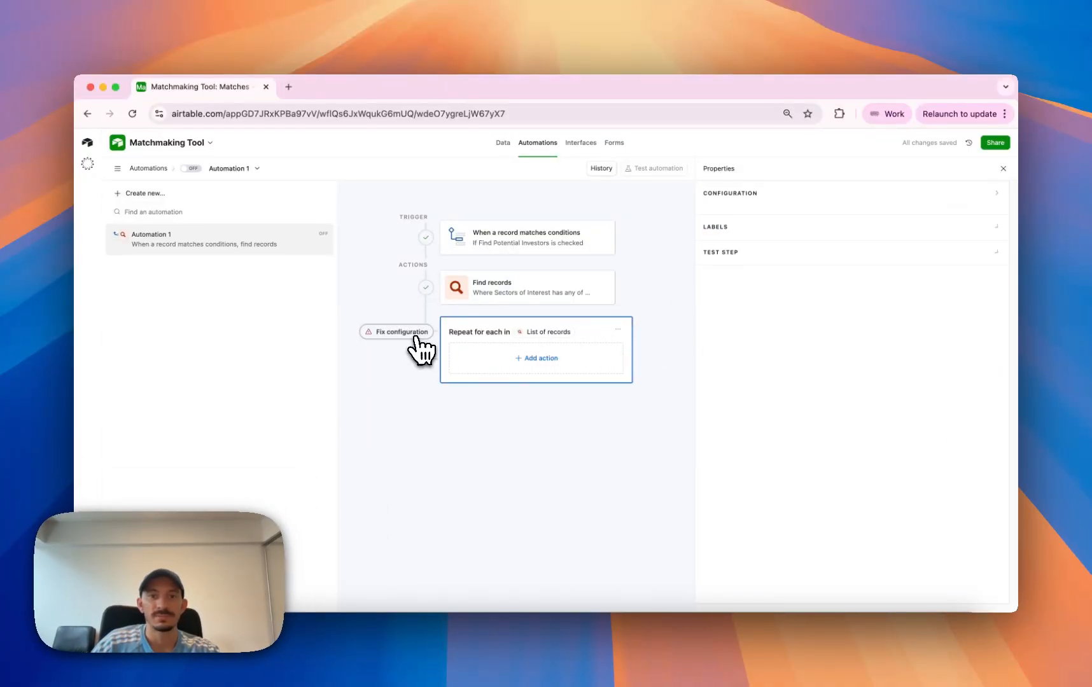
Add a Create record action inside the repeating group and target the Matches table.
left_click(536, 374)
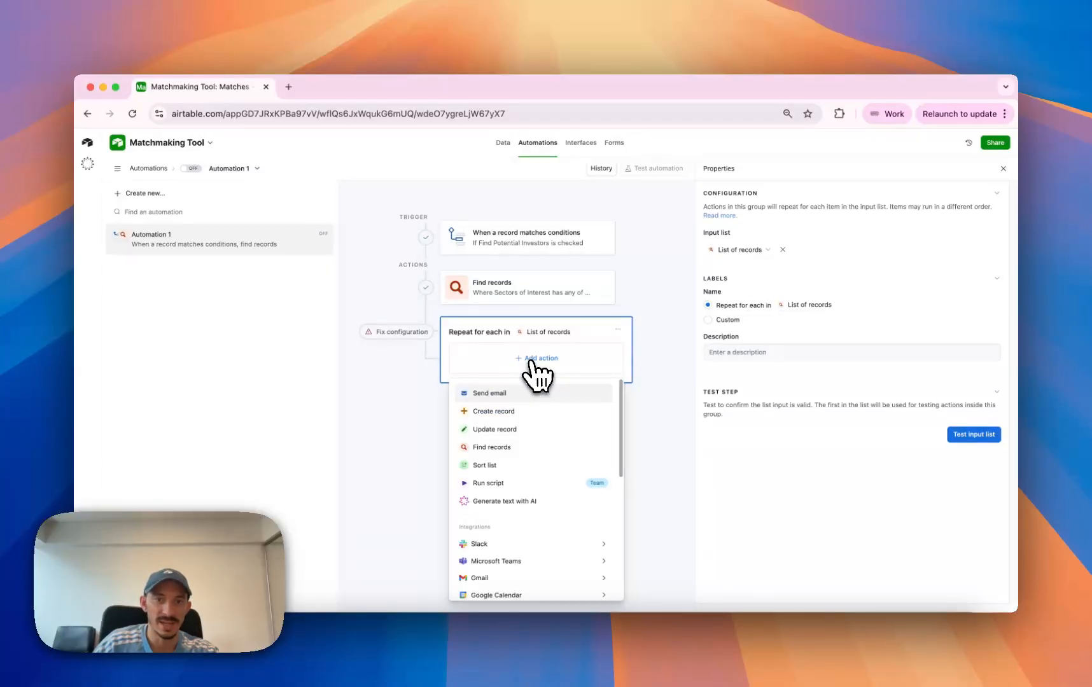
left_click(535, 412)
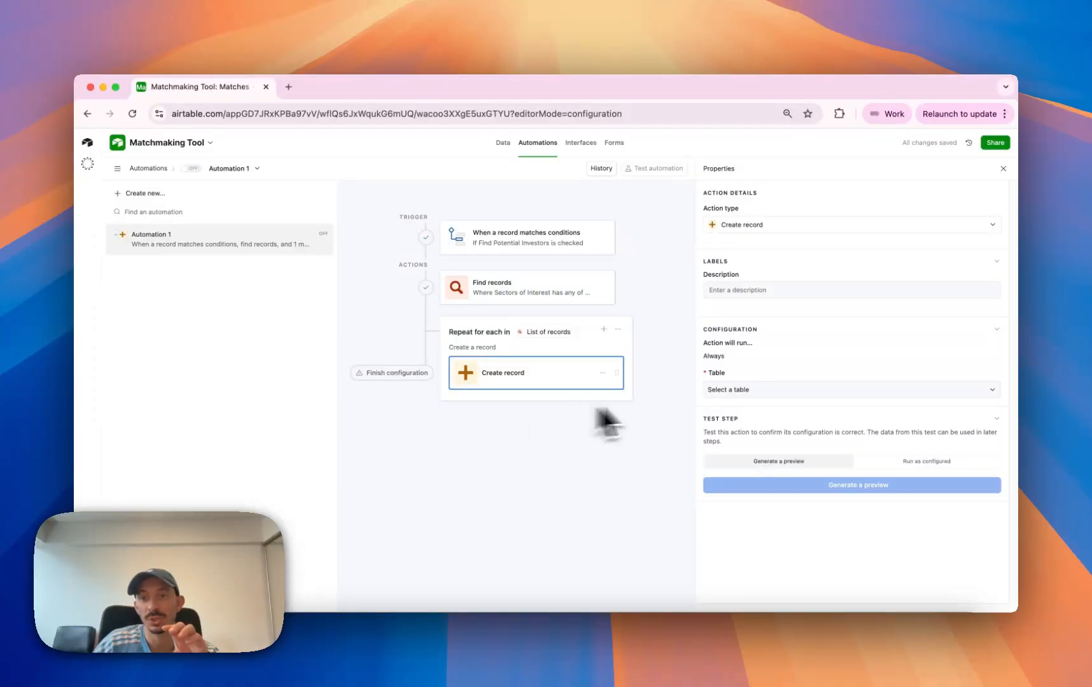
left_click(739, 390)
left_click(761, 458)
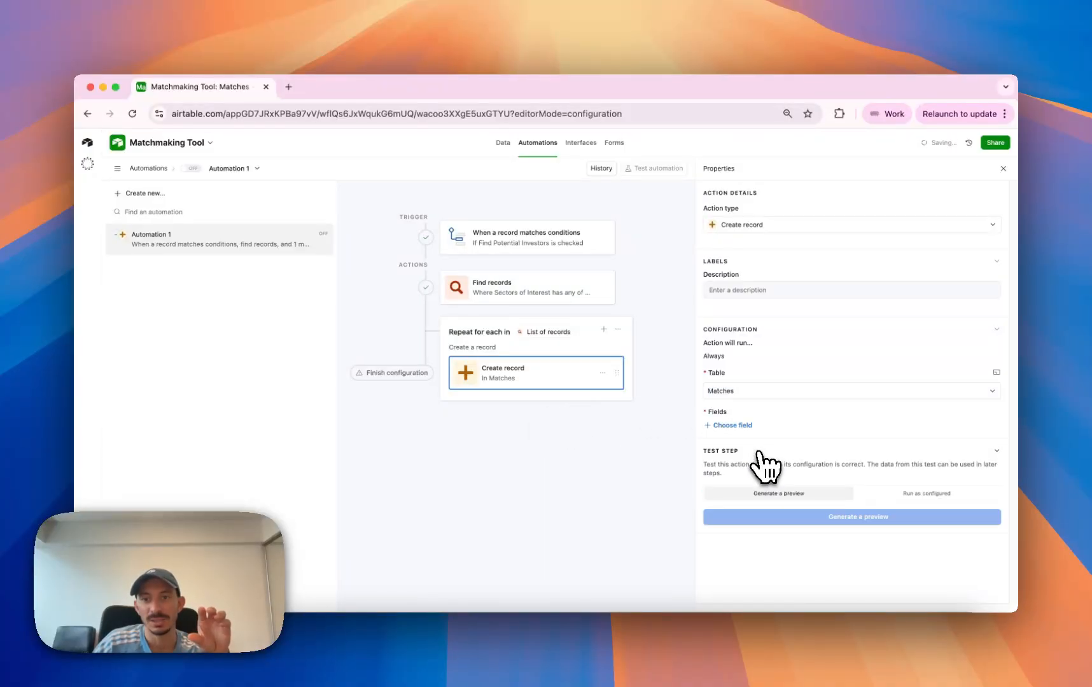
Add the Startup and Investor fields to the Create record action's configuration.
left_click(740, 425)
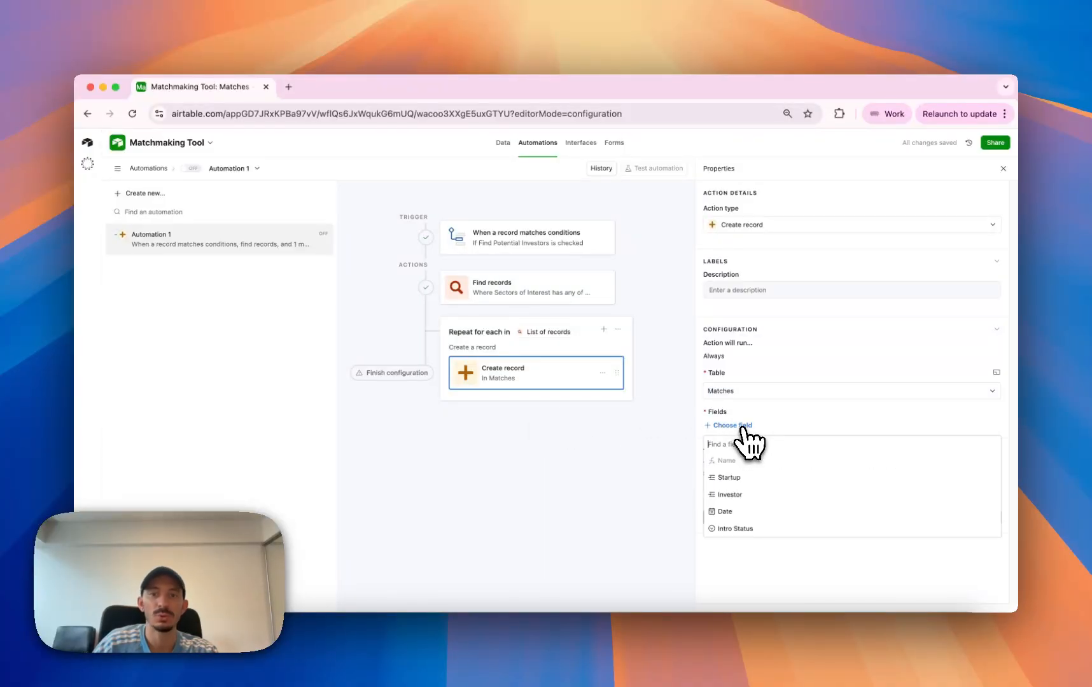
left_click(747, 478)
left_click(747, 477)
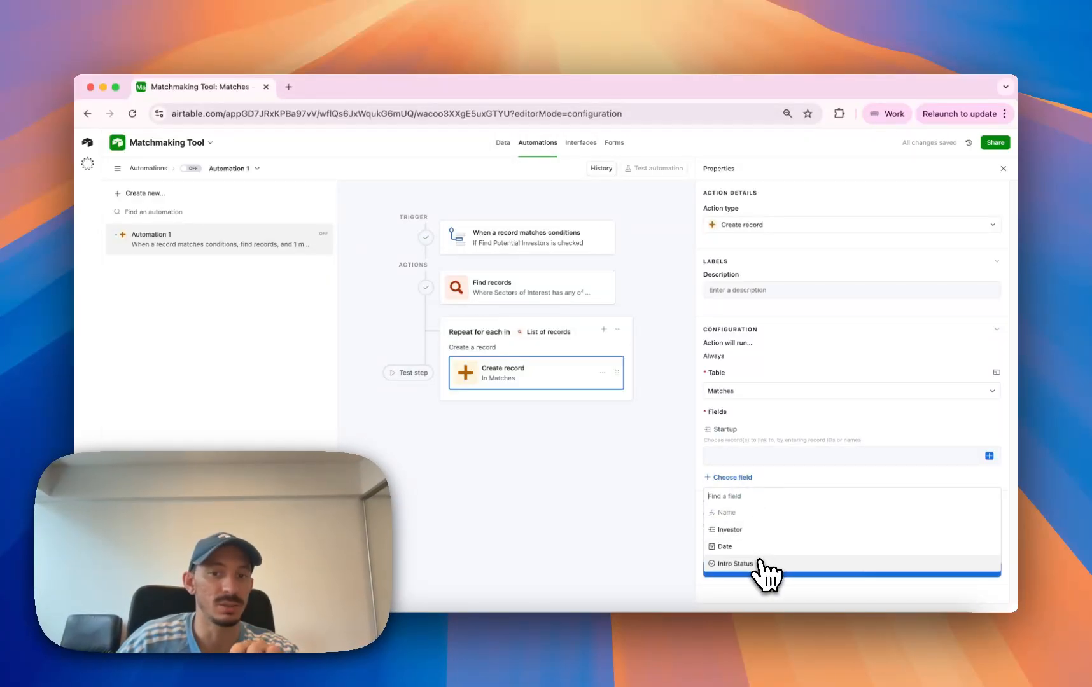
left_click(750, 530)
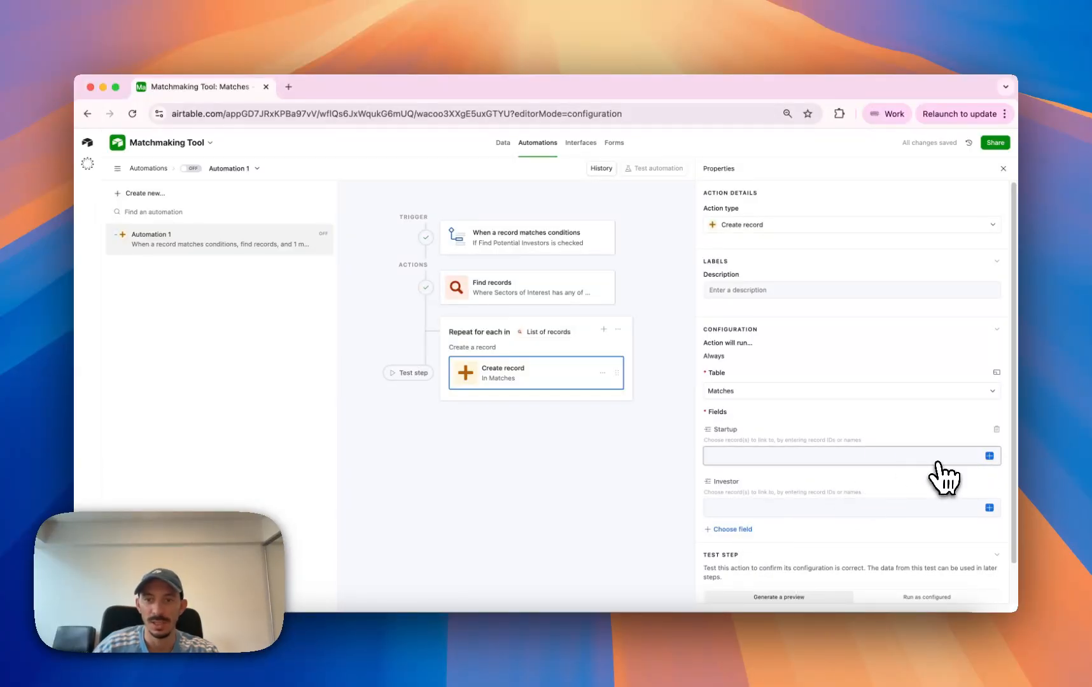
Fill the Startup field with the Airtable record ID of the record that triggered the automation.
left_click(989, 455)
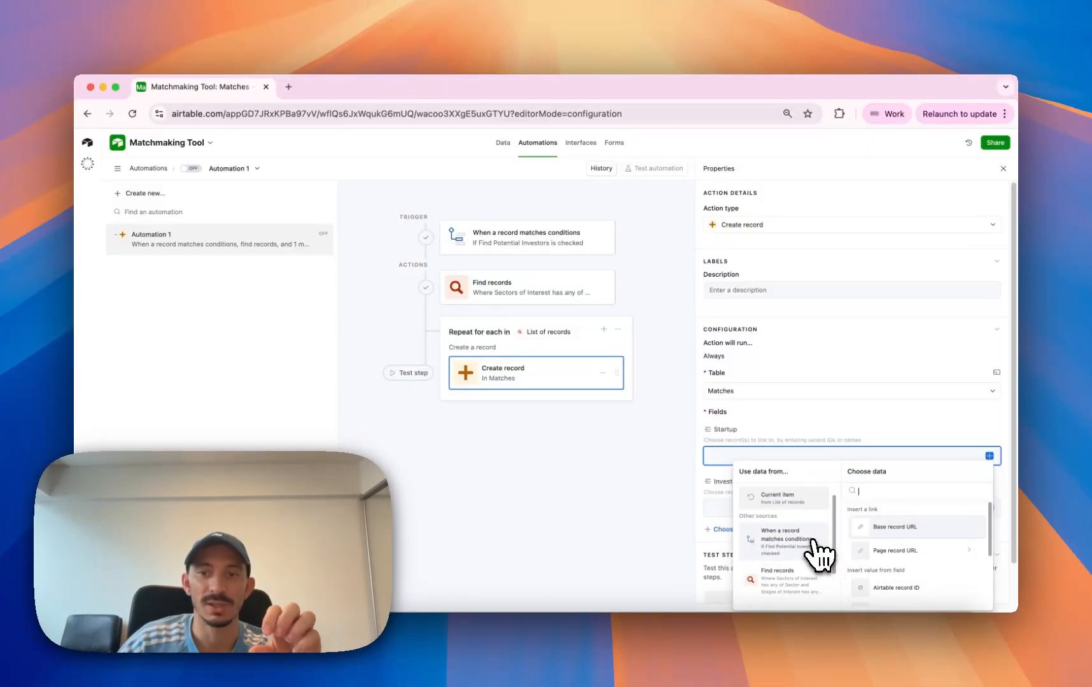
scroll(787, 554, "down", 1)
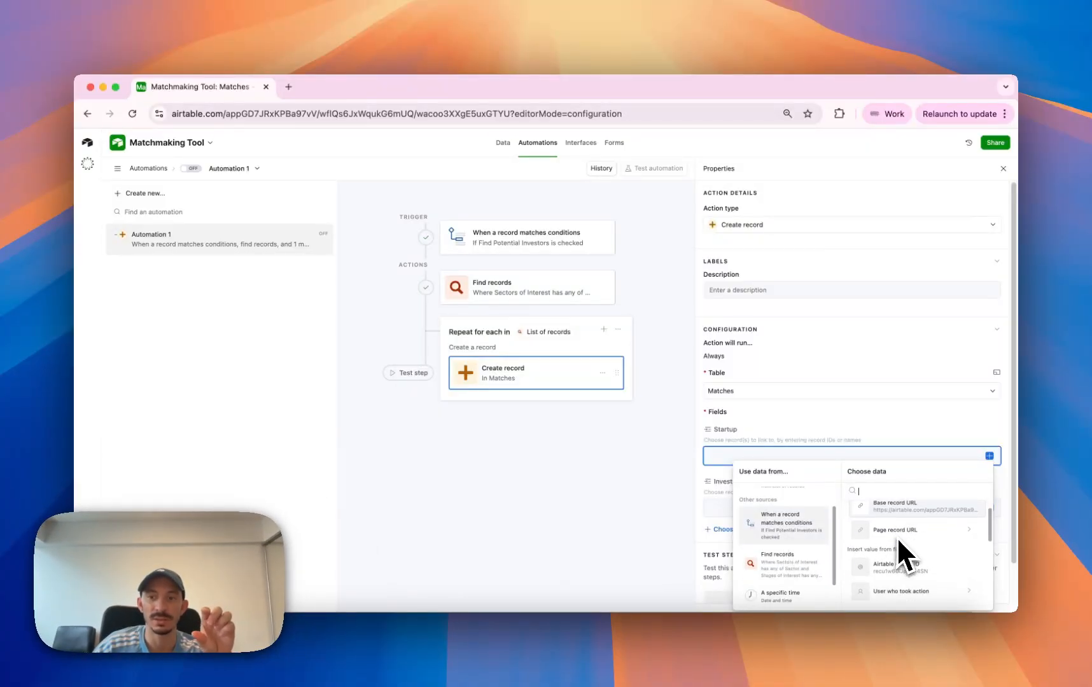
scroll(896, 536, "down", 3)
scroll(807, 534, "down", 1)
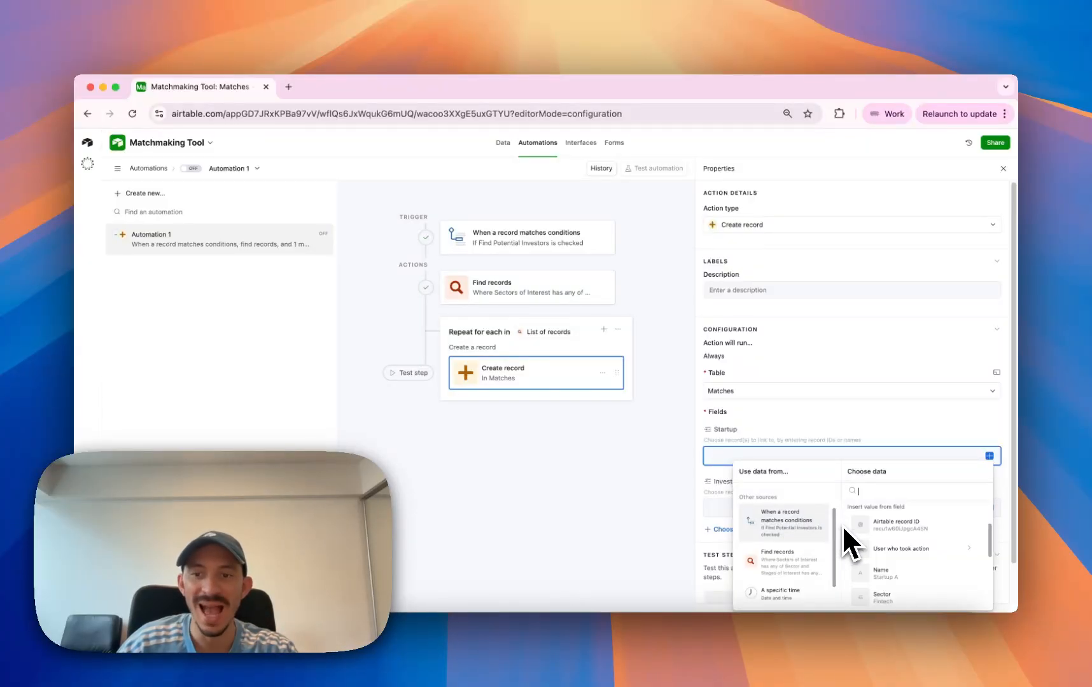
left_click(897, 526)
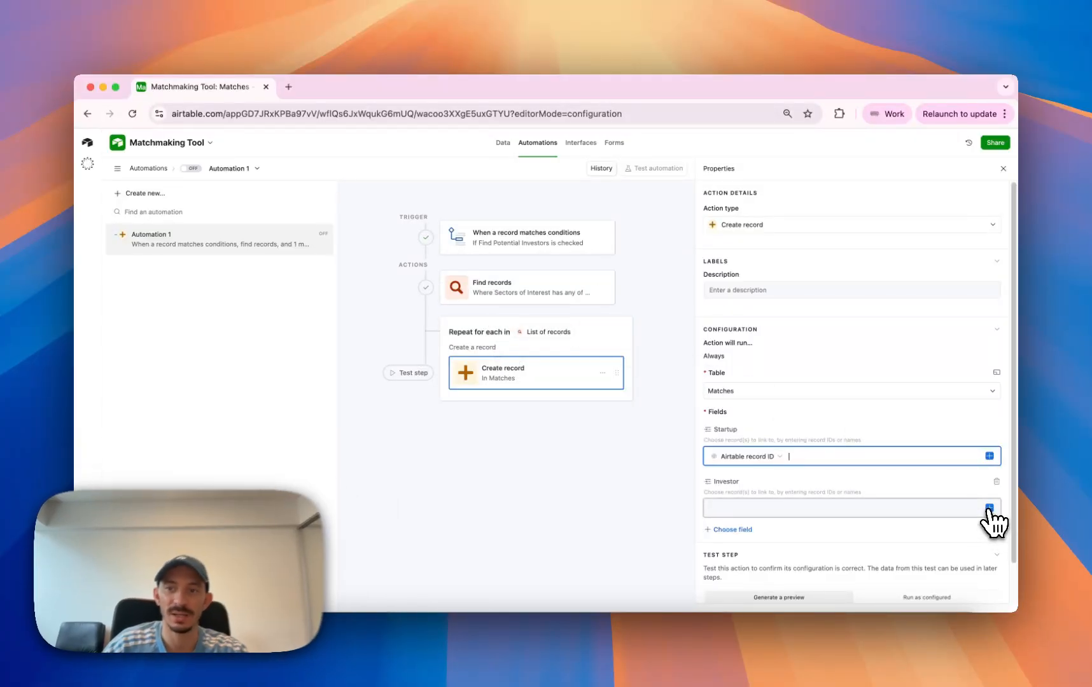
Fill the Investor field with the Airtable record ID of the repeating group's current item.
left_click(989, 509)
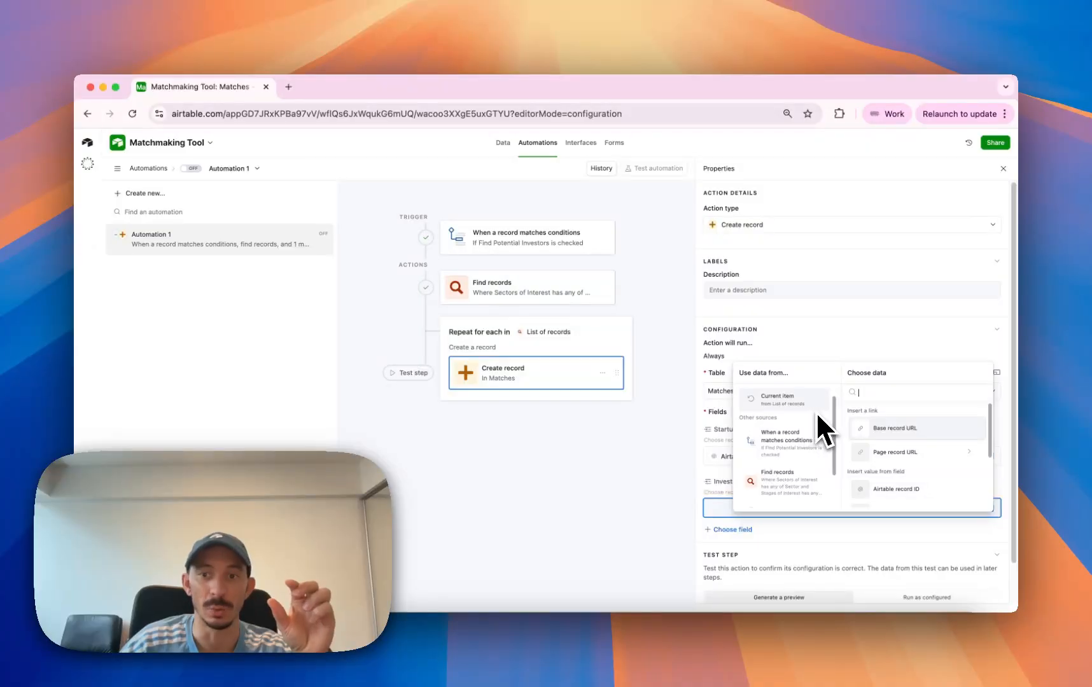
left_click(795, 482)
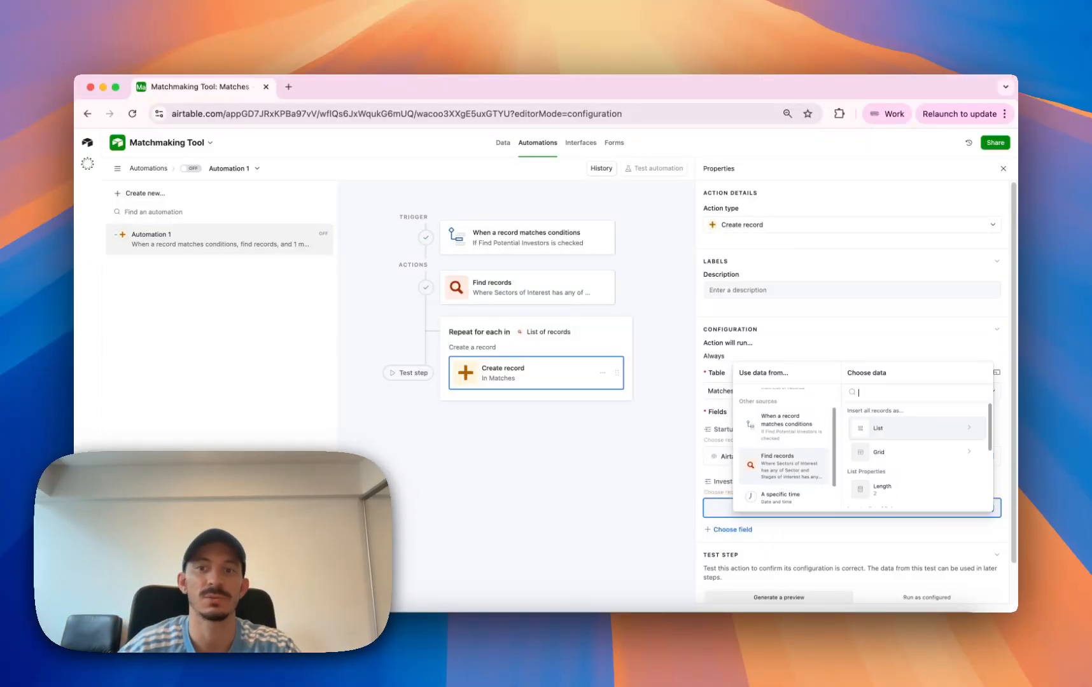
scroll(804, 468, "up", 1)
scroll(803, 467, "up", 2)
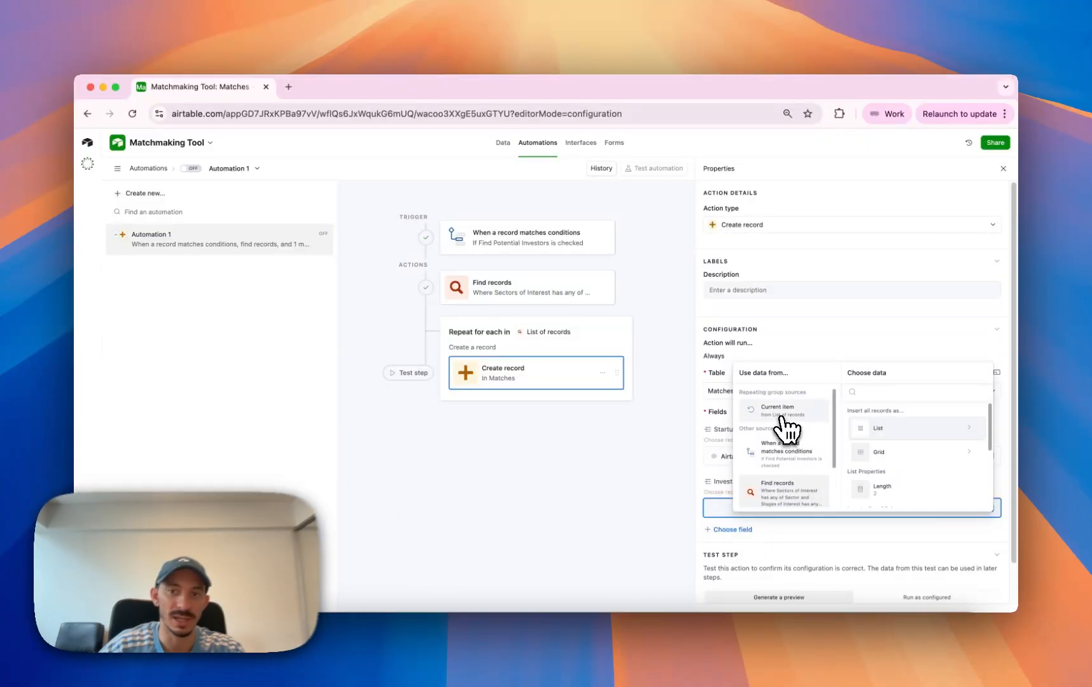
scroll(792, 434, "down", 1)
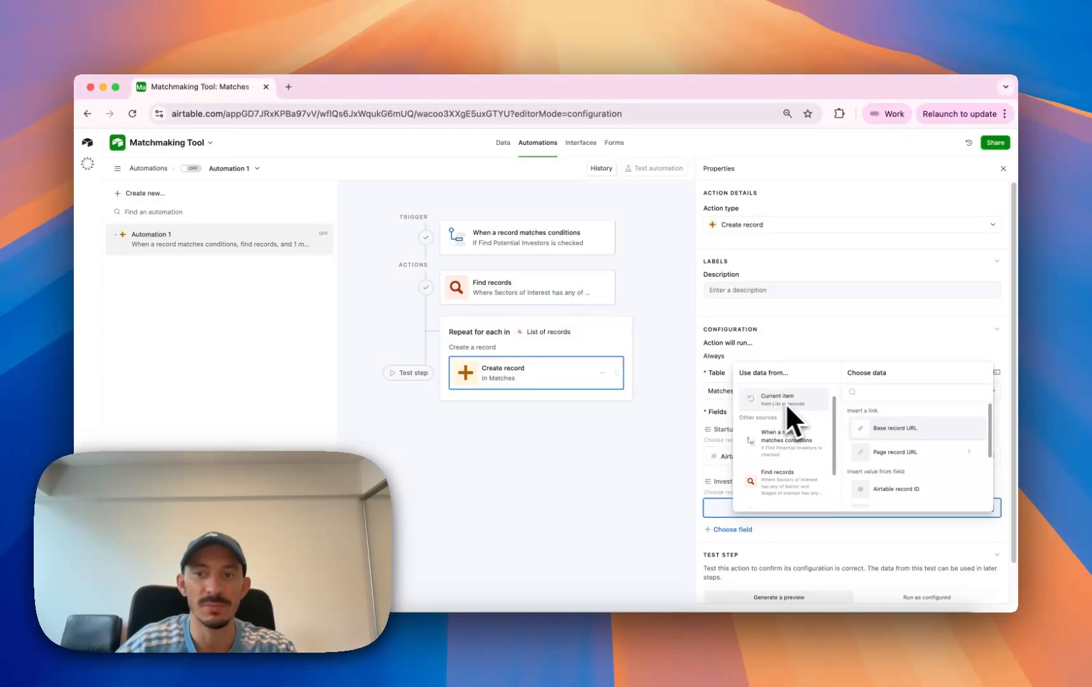
left_click(897, 493)
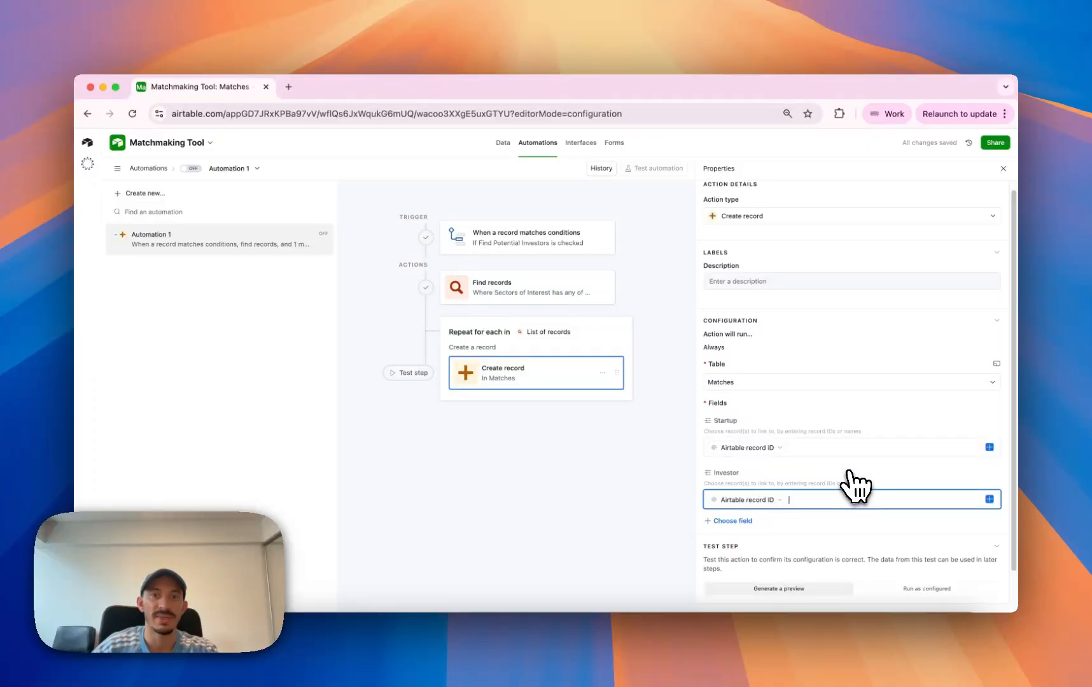
Rename the automation to "Create Matches" and turn it on.
double_click(209, 239)
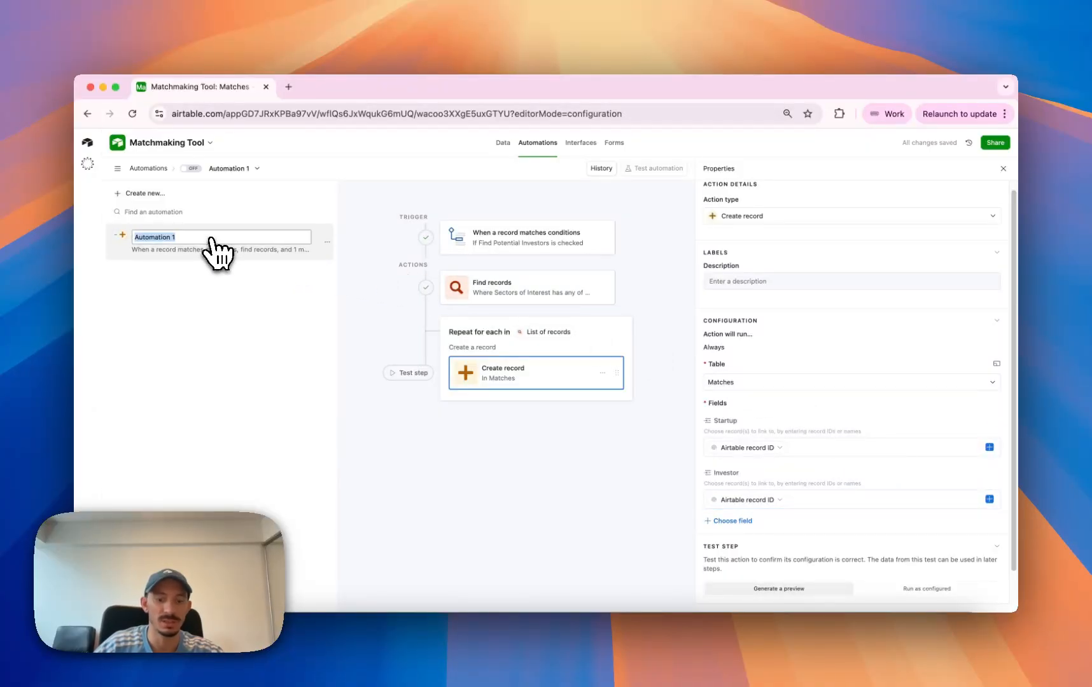
type("Create Mat")
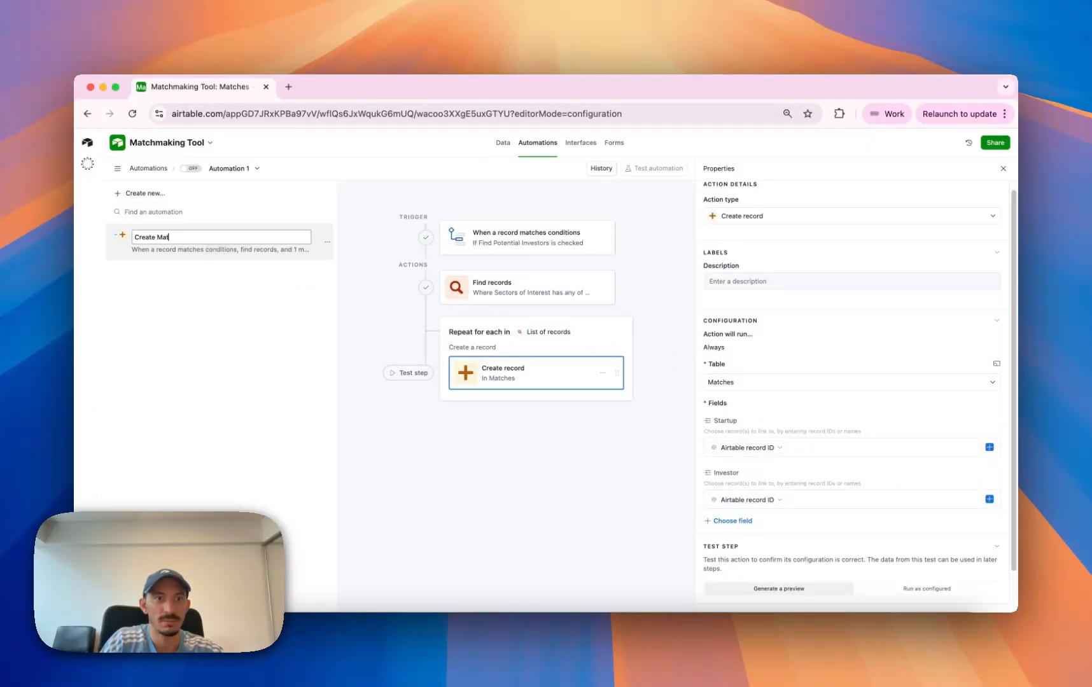
type("ches")
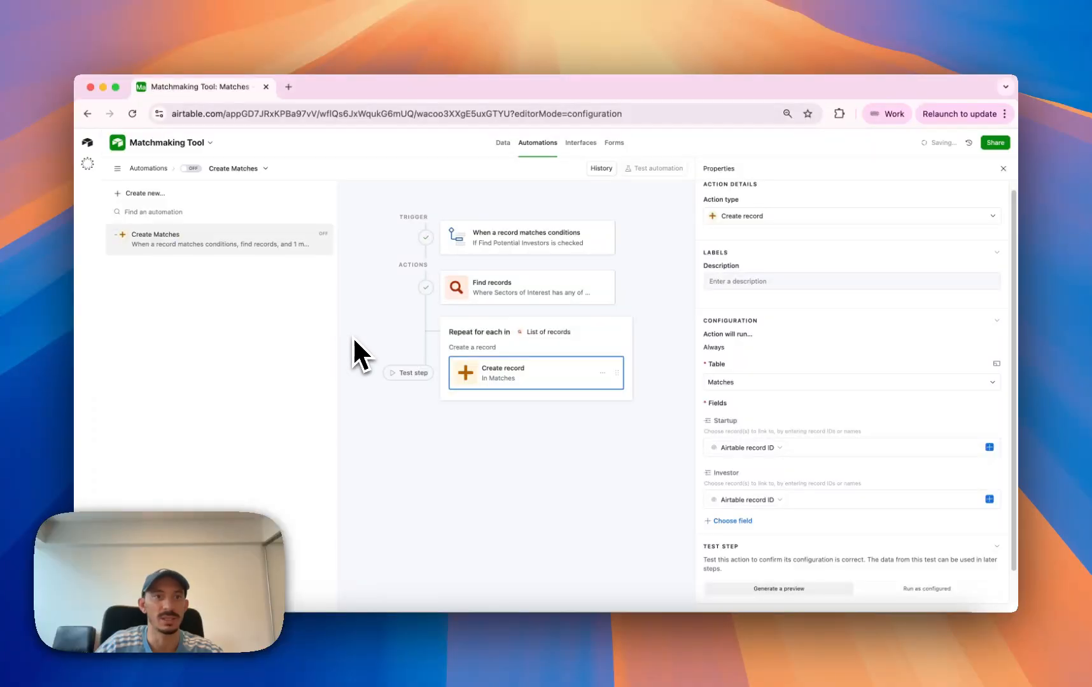
left_click(351, 350)
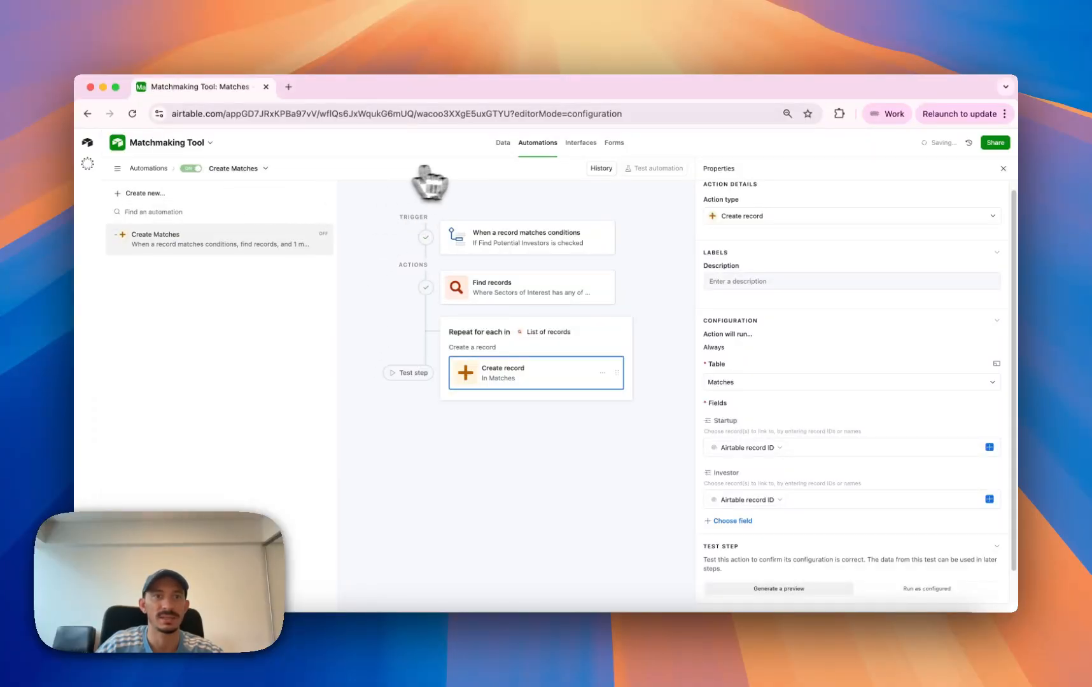
Check Find Potential Investors for Startup A in the Startups table and widen the Matches column to show its linked records fully.
left_click(501, 145)
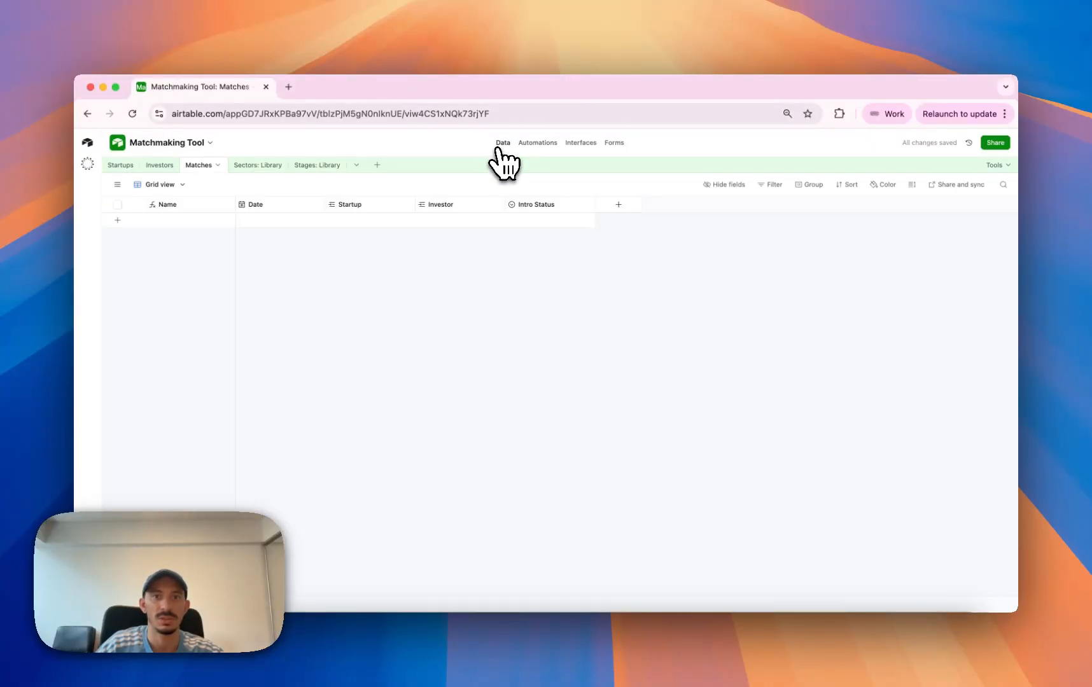
left_click(121, 166)
left_click(474, 221)
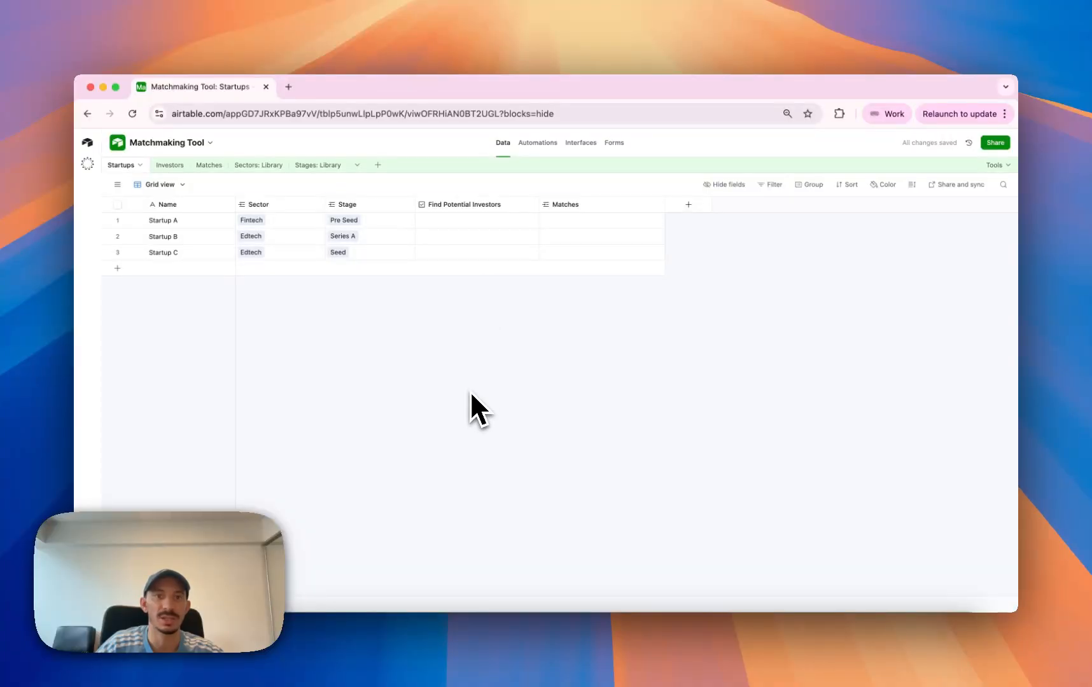
left_click(476, 220)
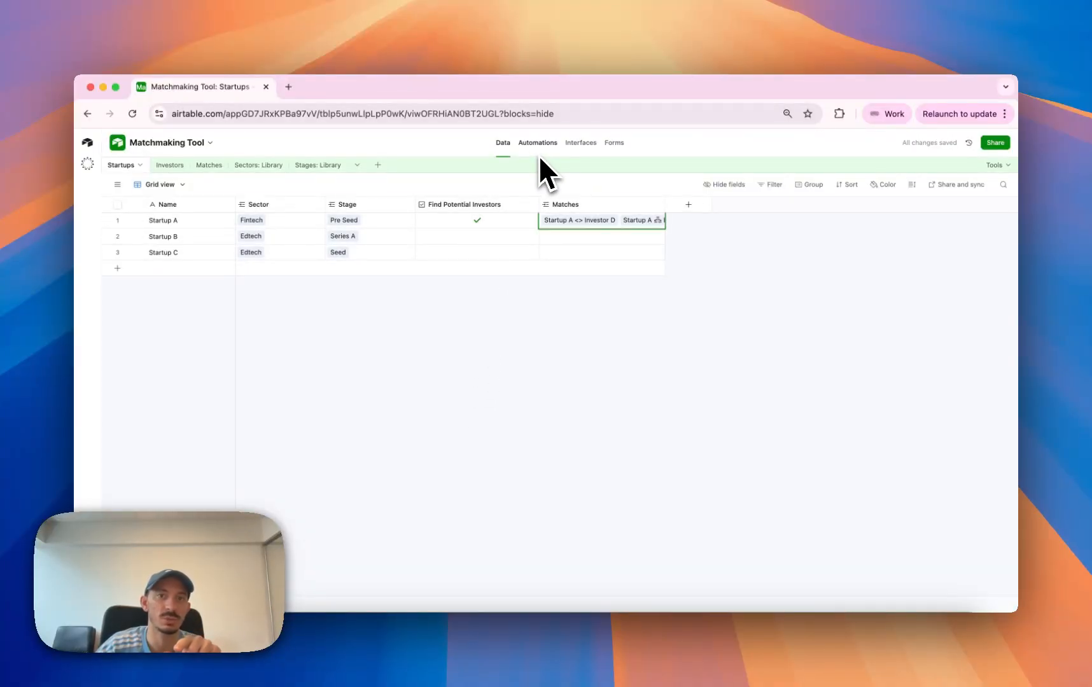
left_click_drag(664, 213, 753, 217)
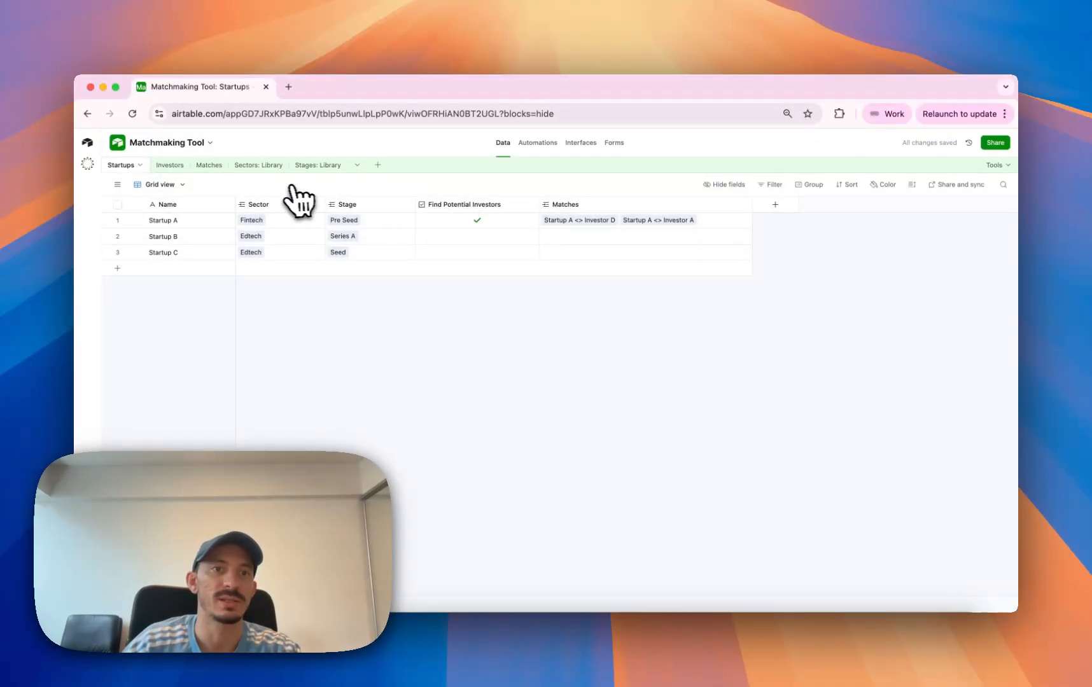
Review the linked startup and investor of each record created in the Matches table.
left_click(215, 170)
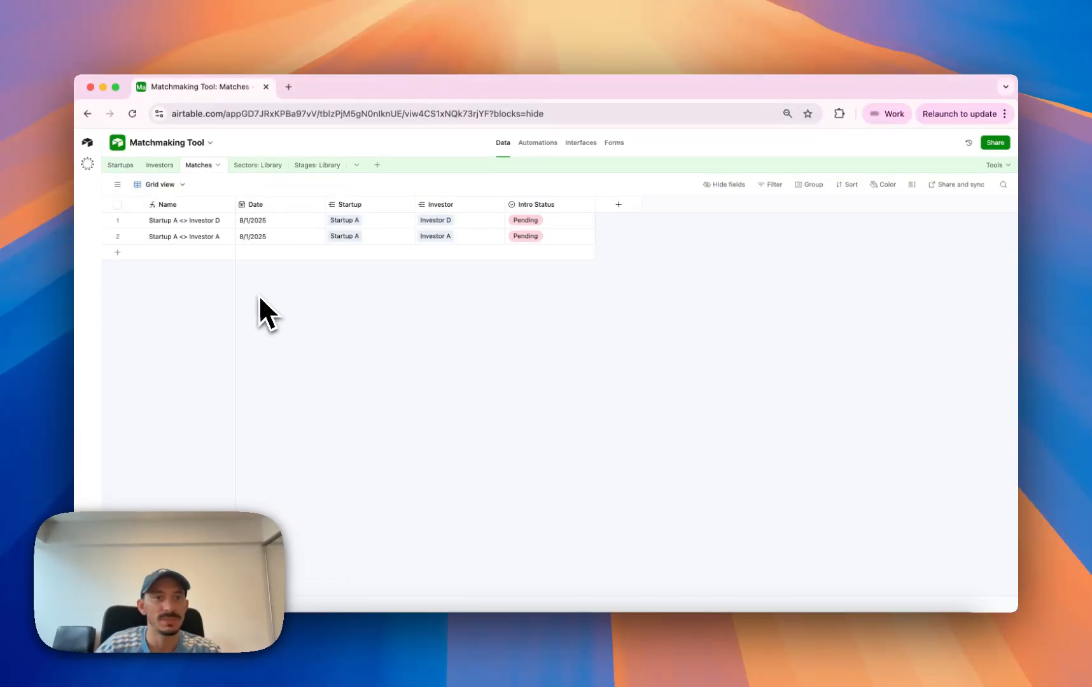
left_click(370, 224)
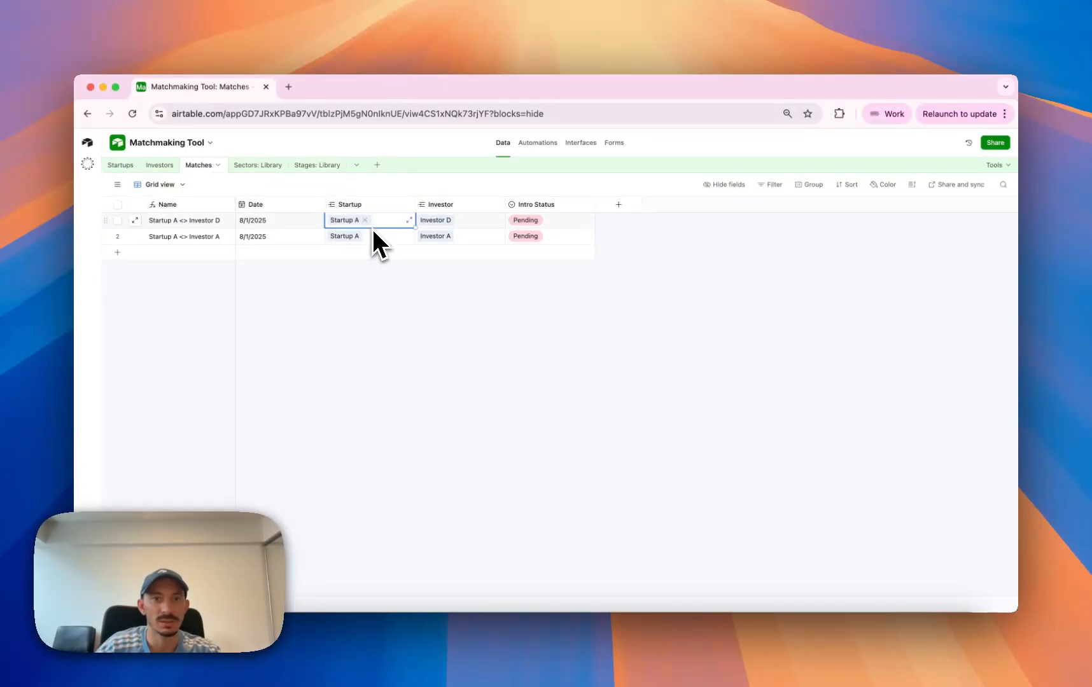
left_click(461, 226)
left_click(395, 238)
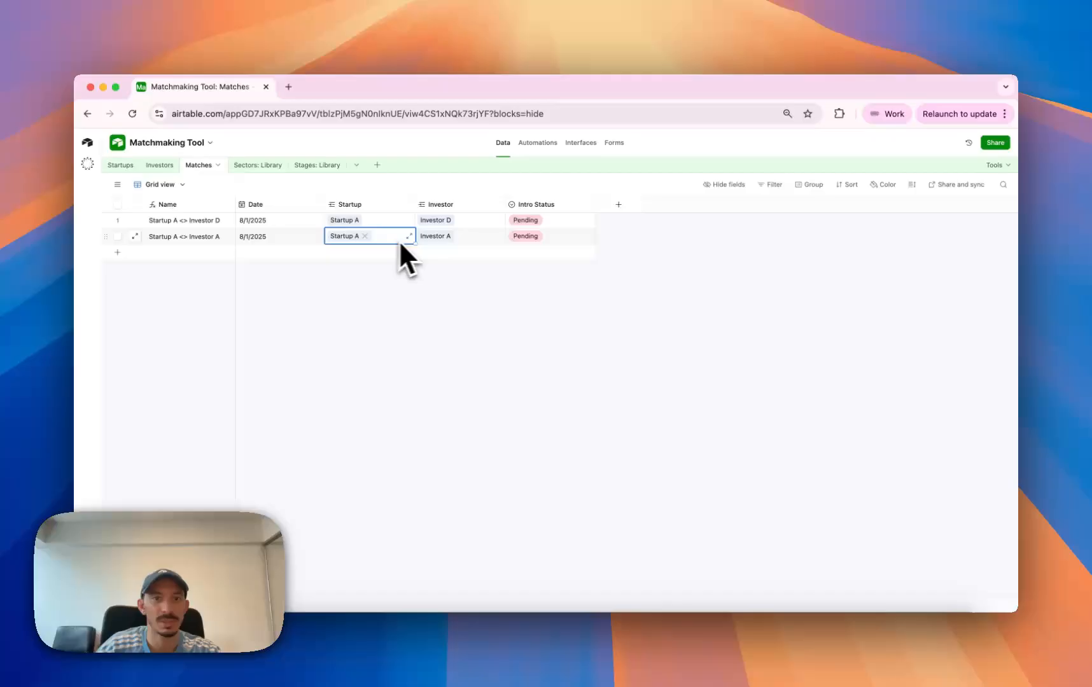
left_click(457, 239)
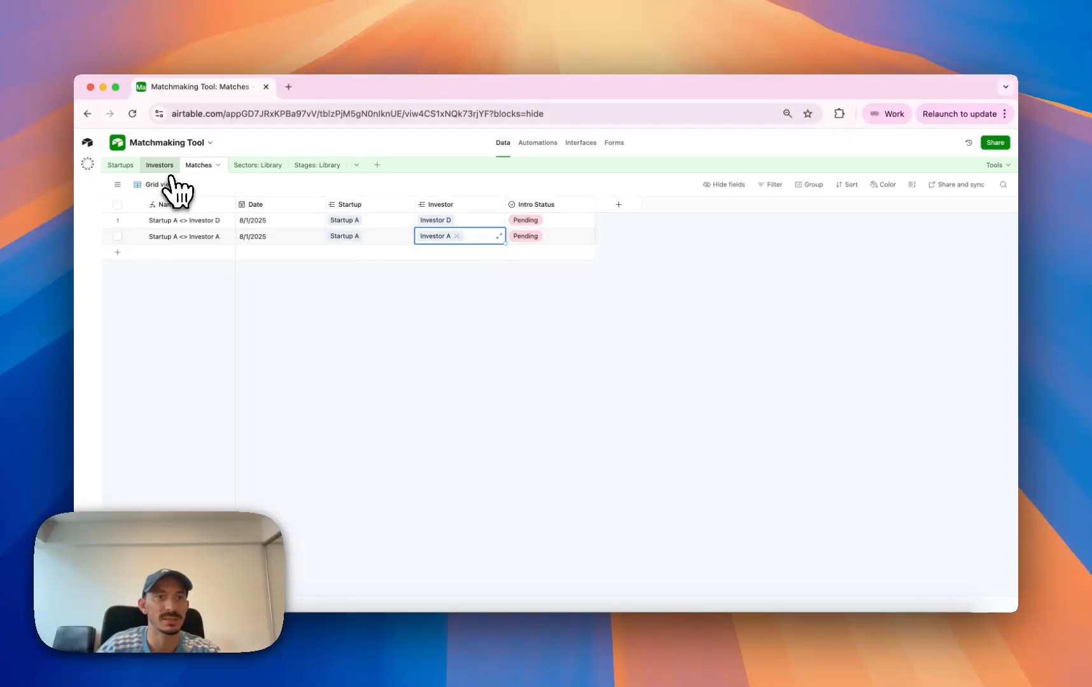
Compare Startup A's sector and stage with the sectors and stages of interest of Investor A and Investor D.
left_click(121, 166)
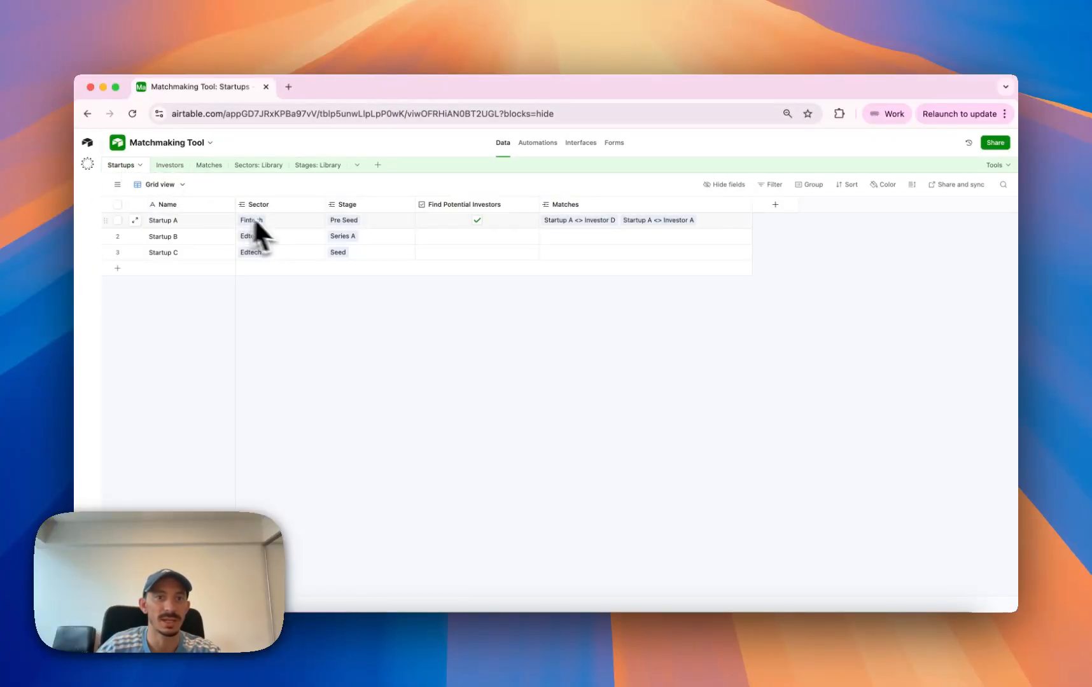
left_click(378, 225)
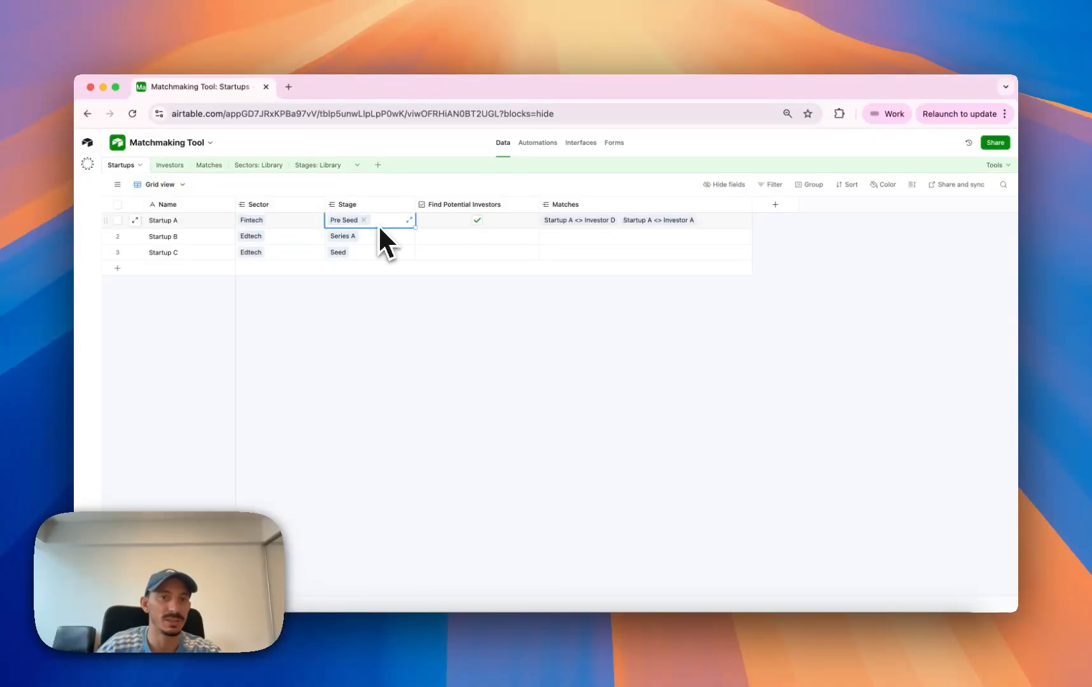
left_click(184, 169)
left_click(247, 223)
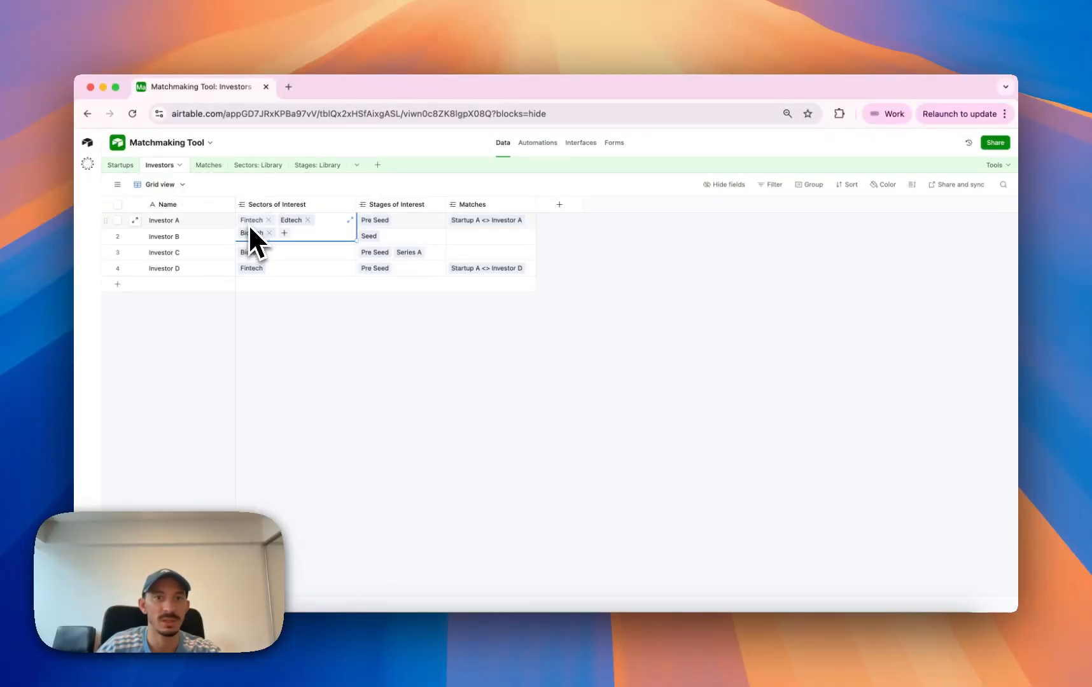
left_click(395, 221)
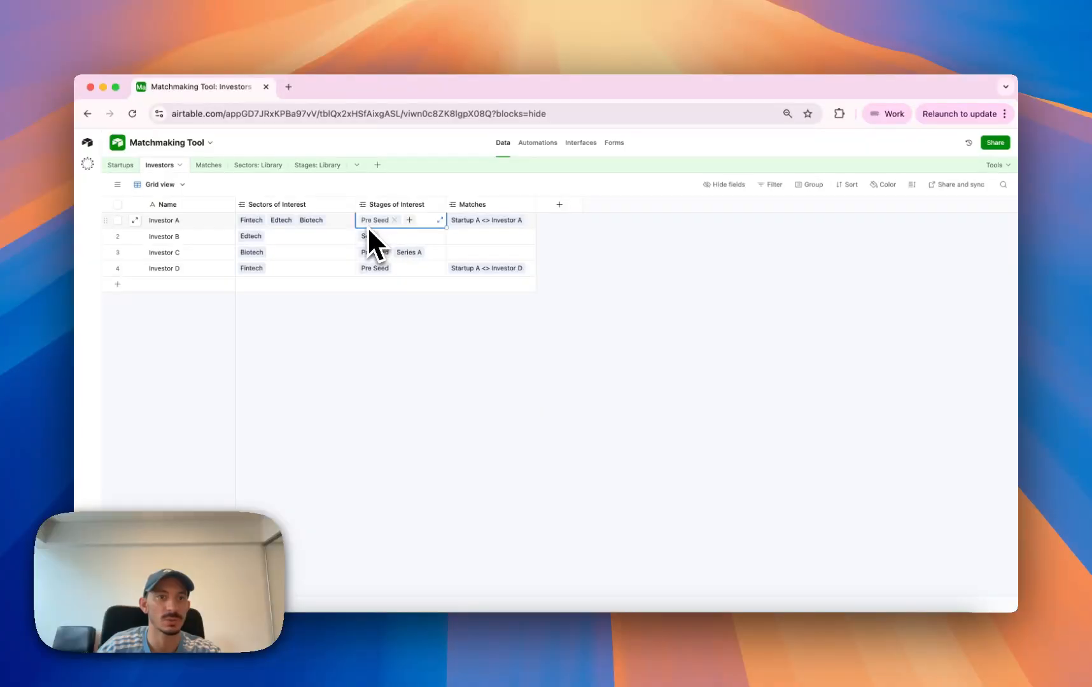
left_click(121, 165)
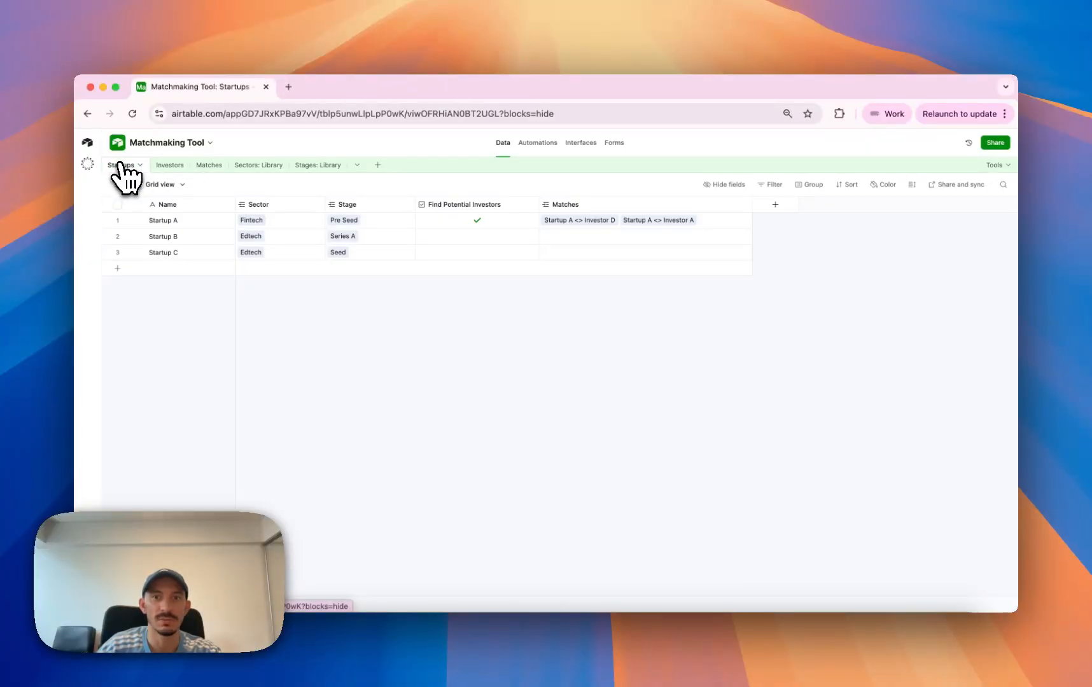
left_click(163, 167)
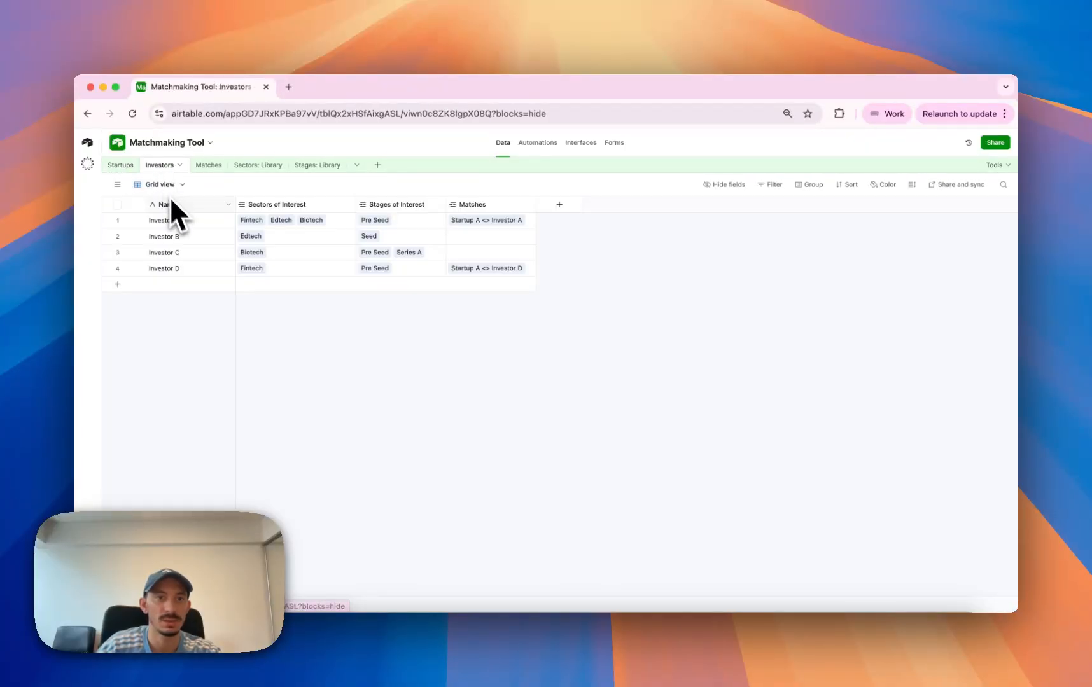
left_click(287, 270)
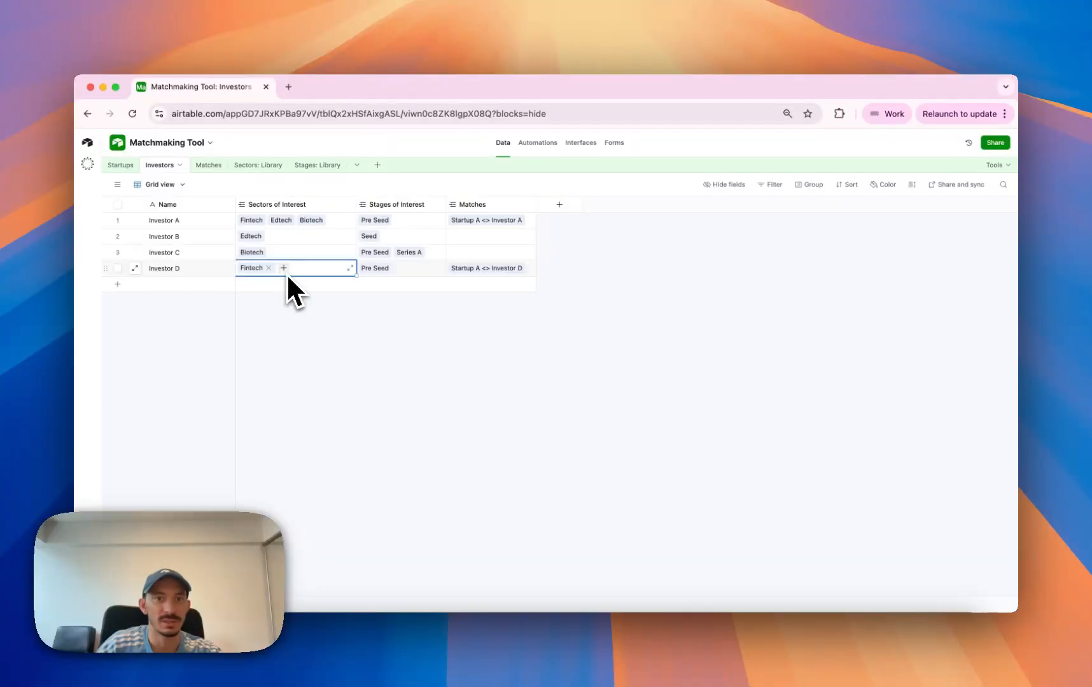
left_click(406, 270)
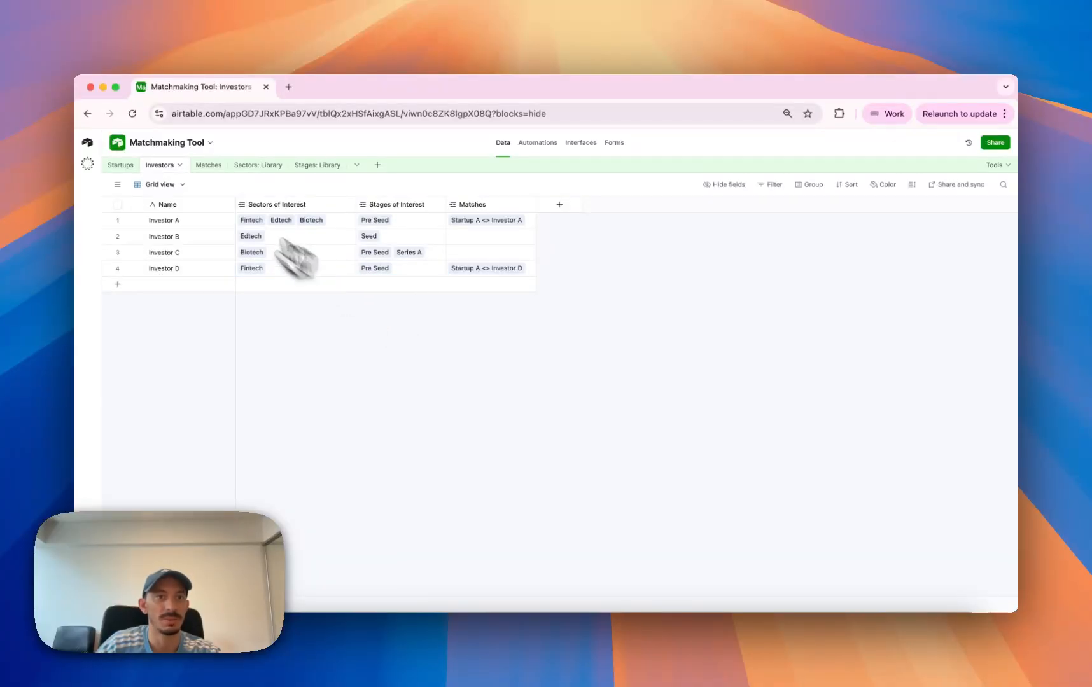
Check Find Potential Investors for Startup B and Startup C in the Startups table.
left_click(121, 166)
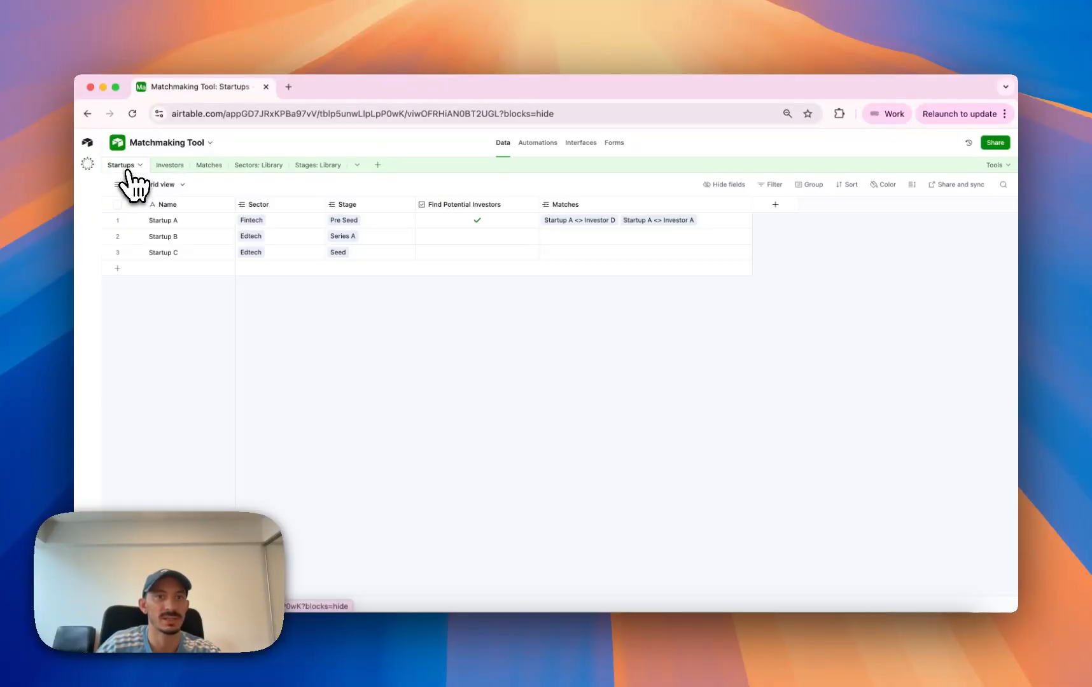
left_click(477, 236)
left_click(477, 252)
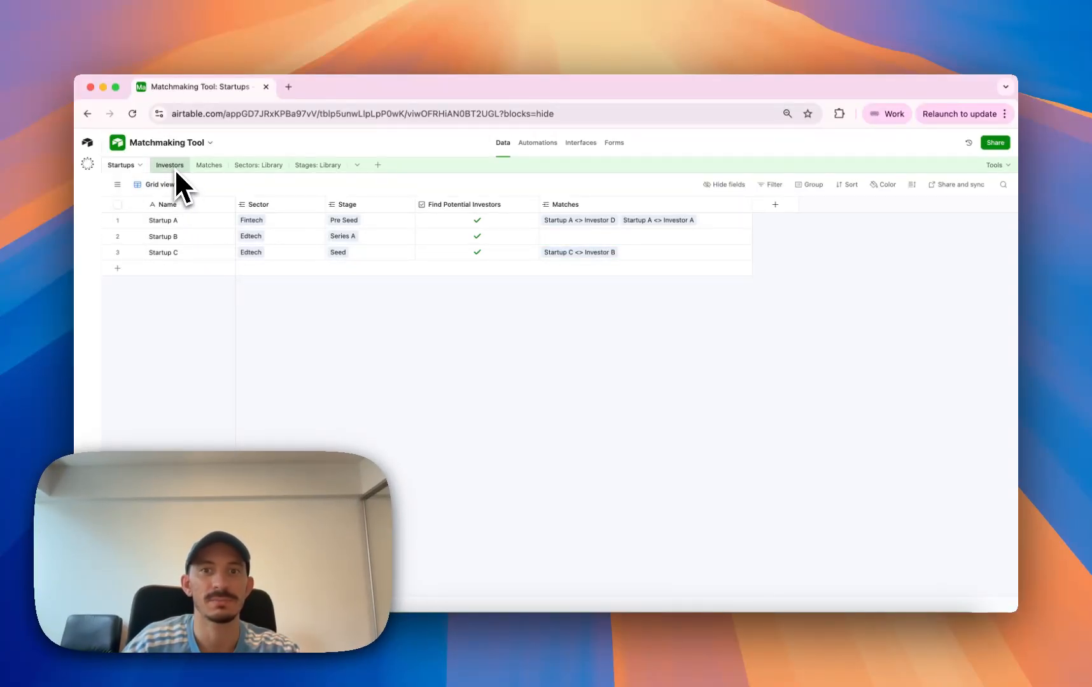
Compare Startup C's match, sector and stage with Investor B's sectors and stages of interest in the Investors table.
left_click(188, 252)
left_click(643, 254)
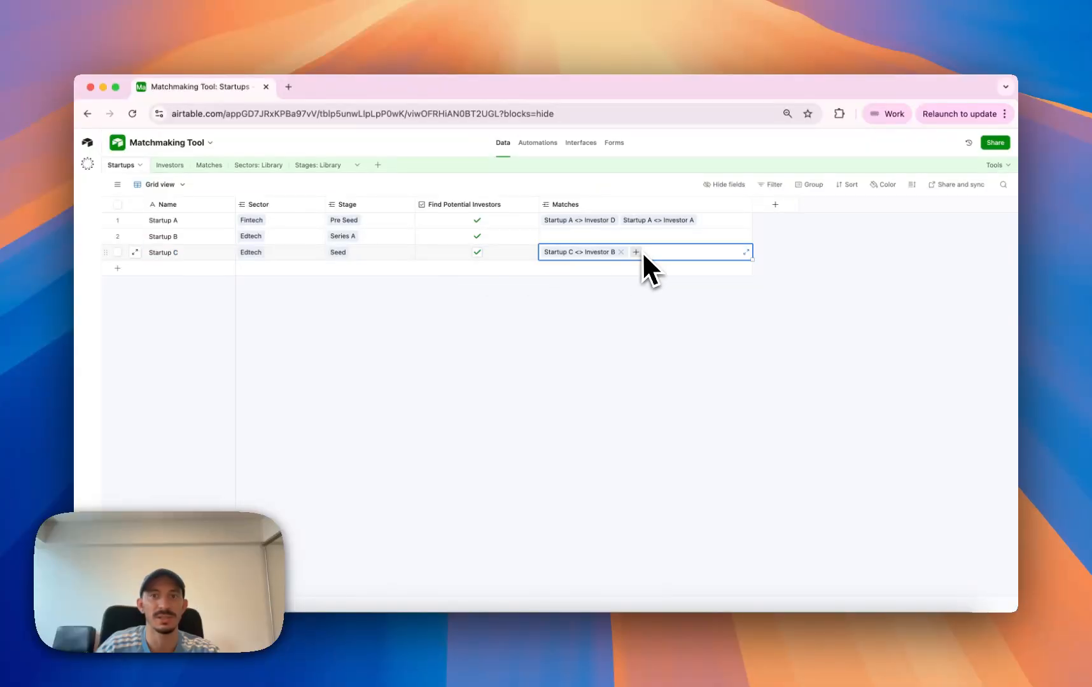
left_click(290, 257)
left_click(376, 255)
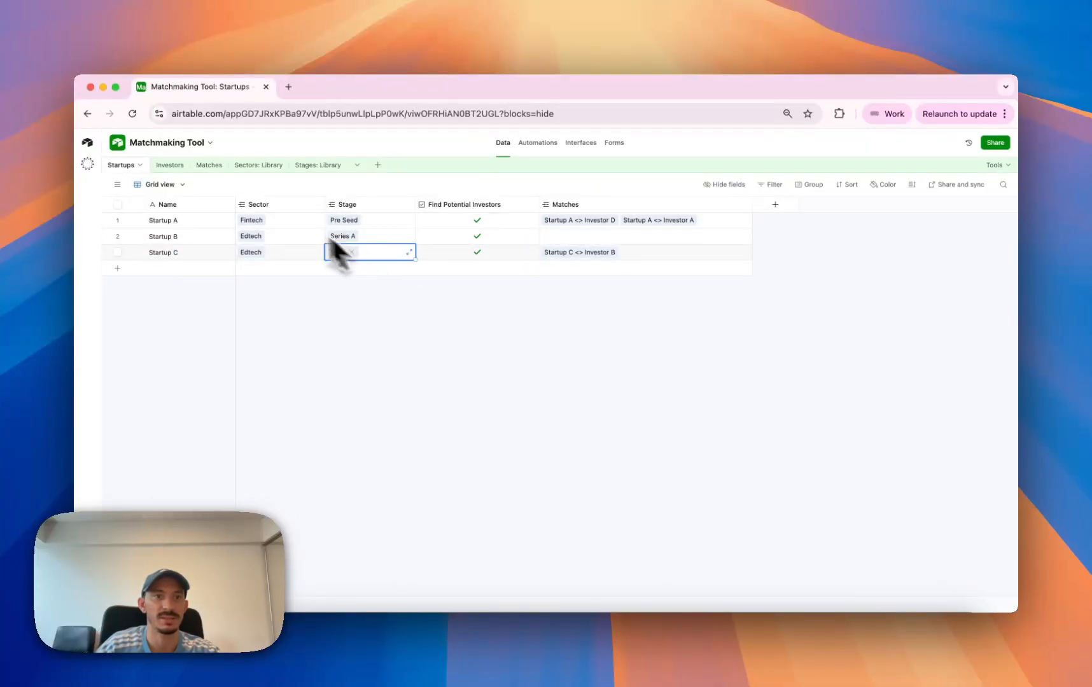
left_click(169, 166)
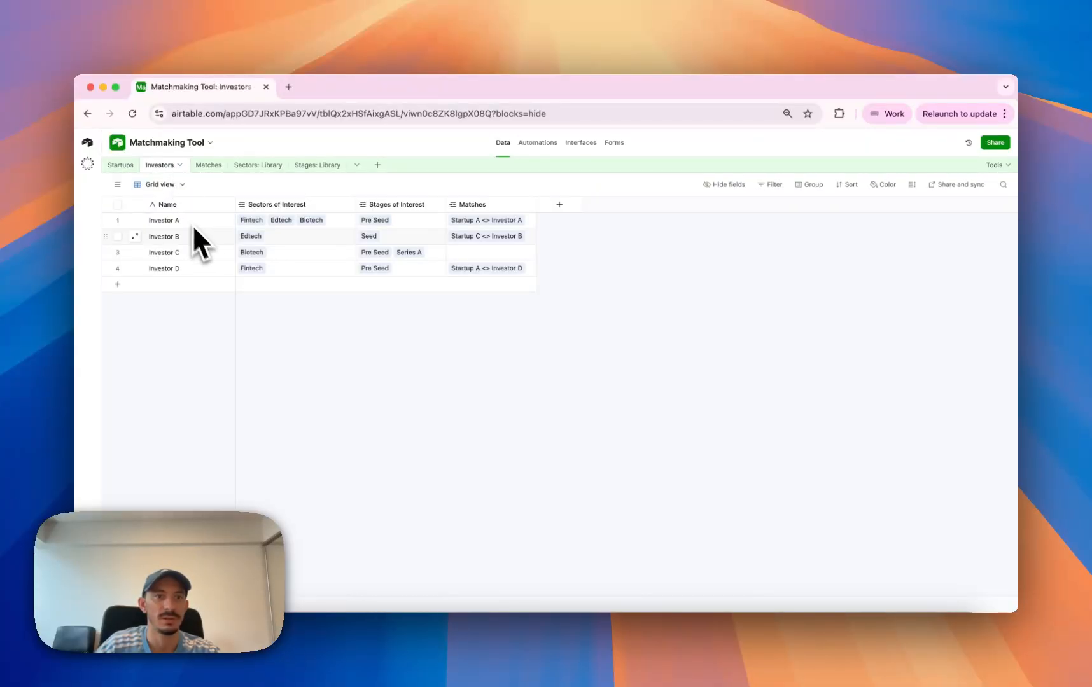
left_click(385, 239)
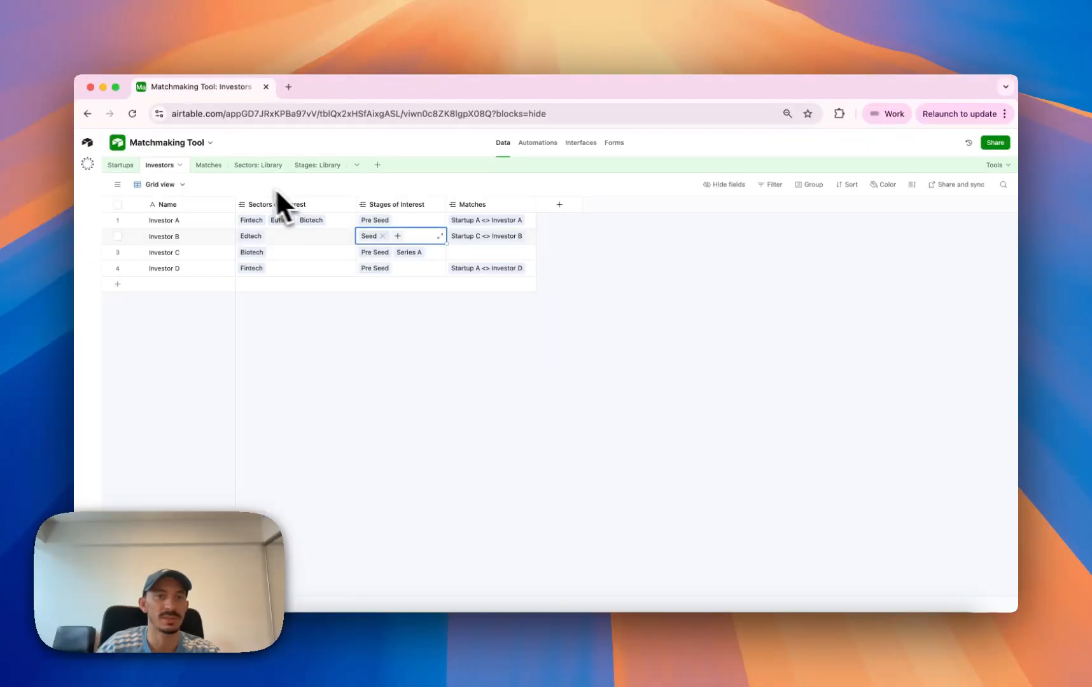
Set the Intro Status of both Startup A records in the Matches table to Intro Sent.
left_click(209, 165)
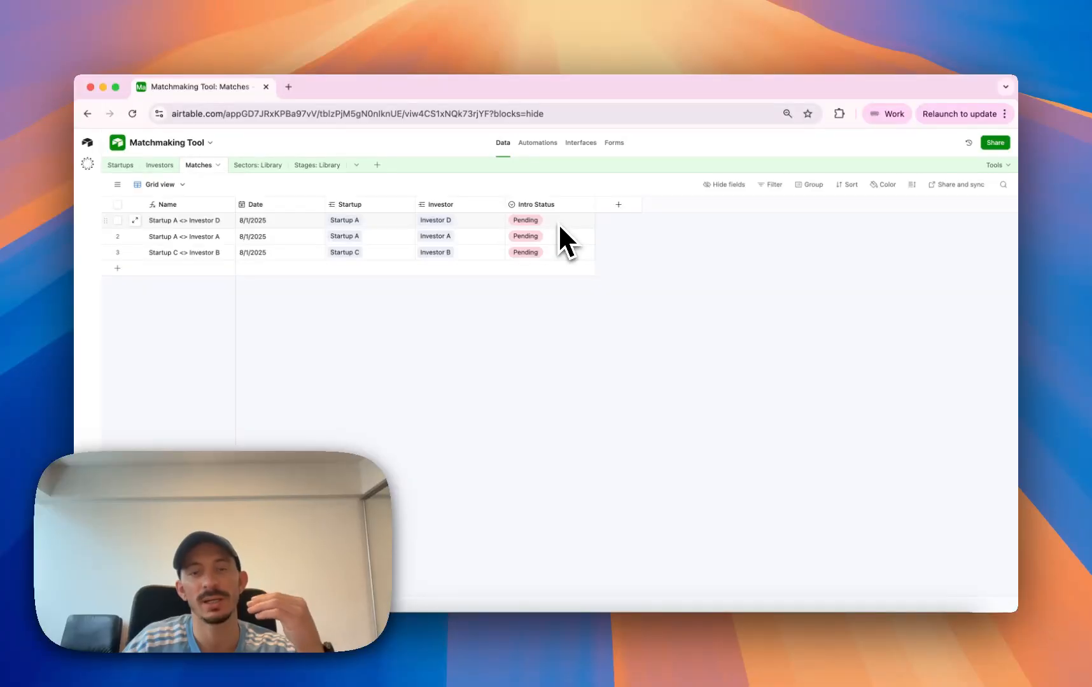
left_click(557, 224)
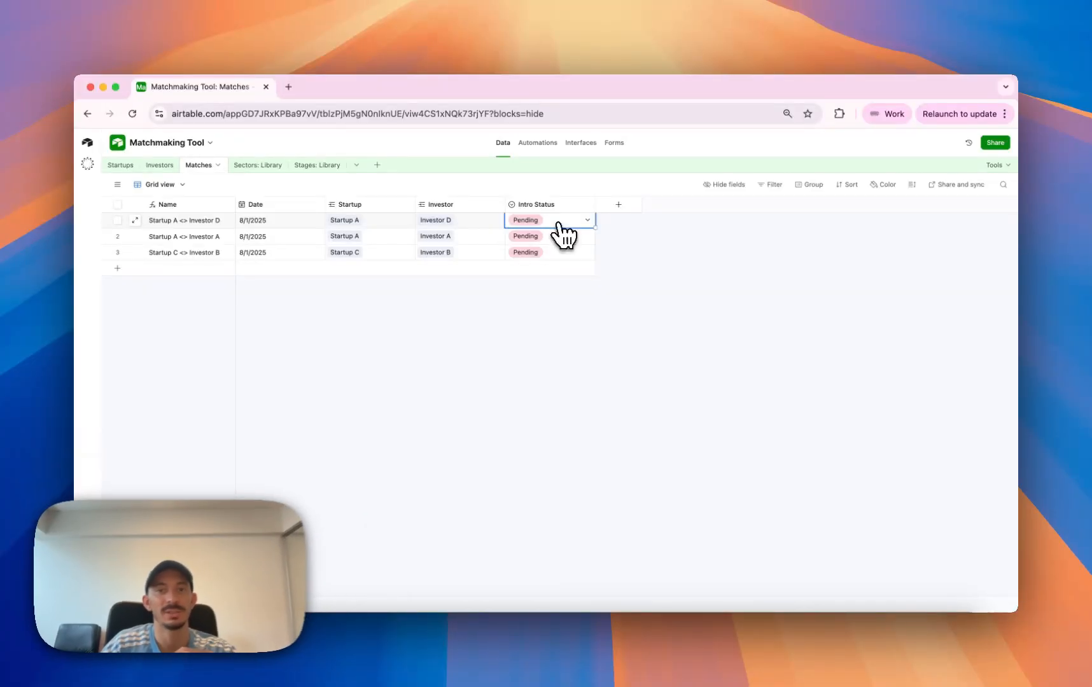
left_click(557, 224)
left_click(560, 291)
left_click(557, 238)
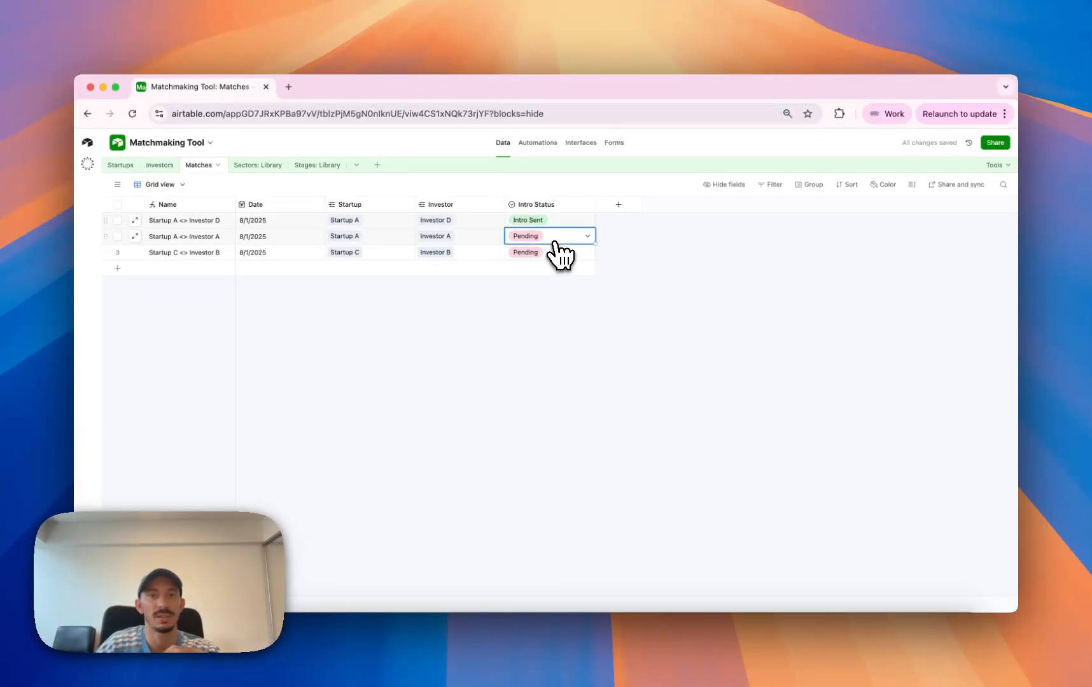
left_click(557, 238)
left_click(560, 308)
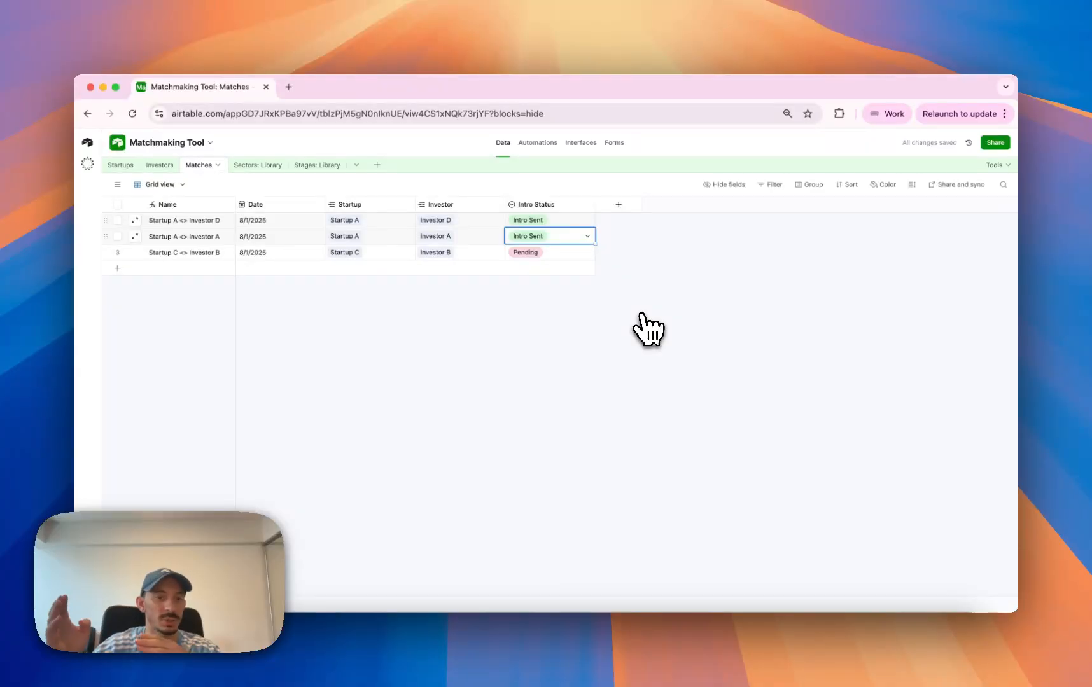